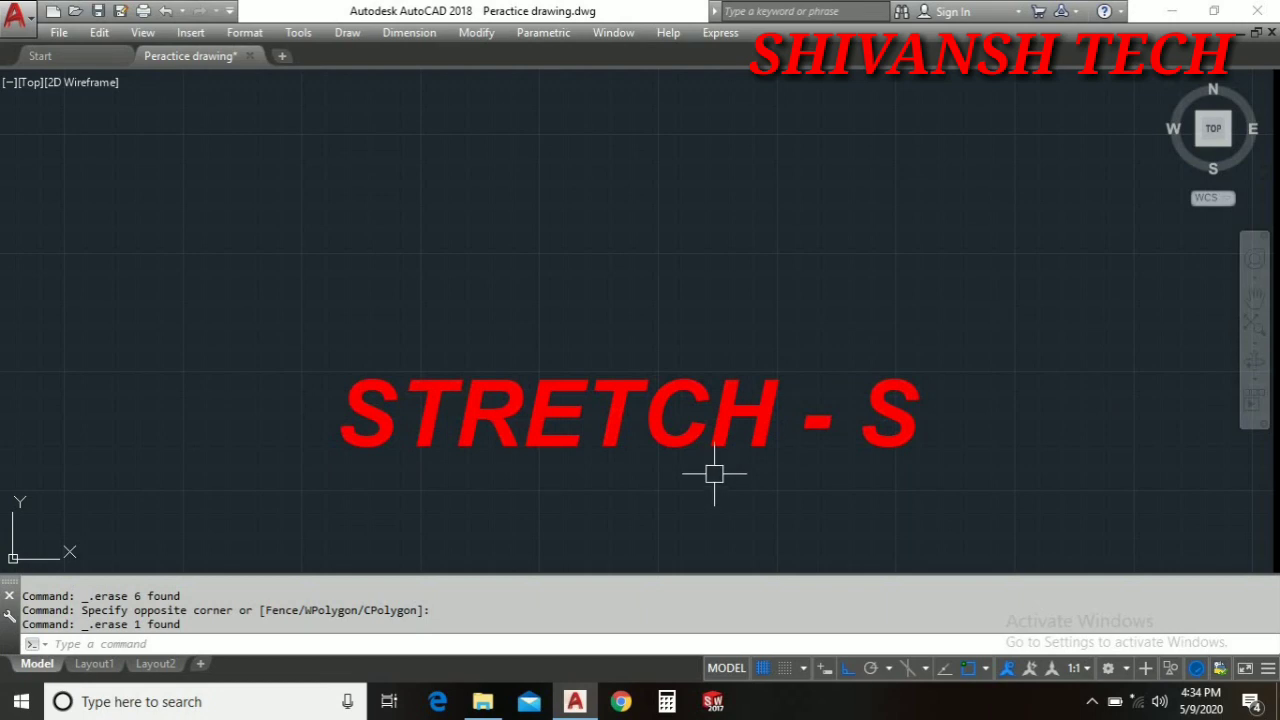
Draw a rectangle, wider than it is tall, in an empty area of the drawing as the outer wall outline.
middle_click_drag(711, 474, 674, 397)
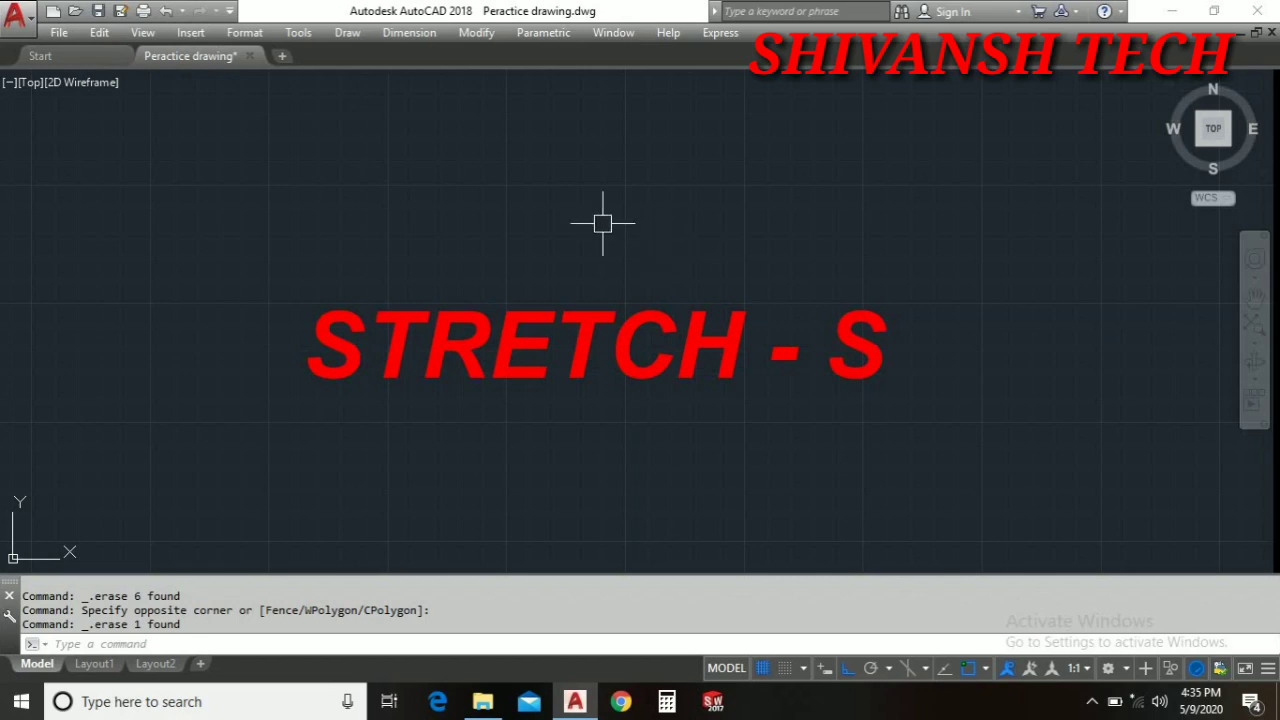
middle_click_drag(666, 194, 676, 314)
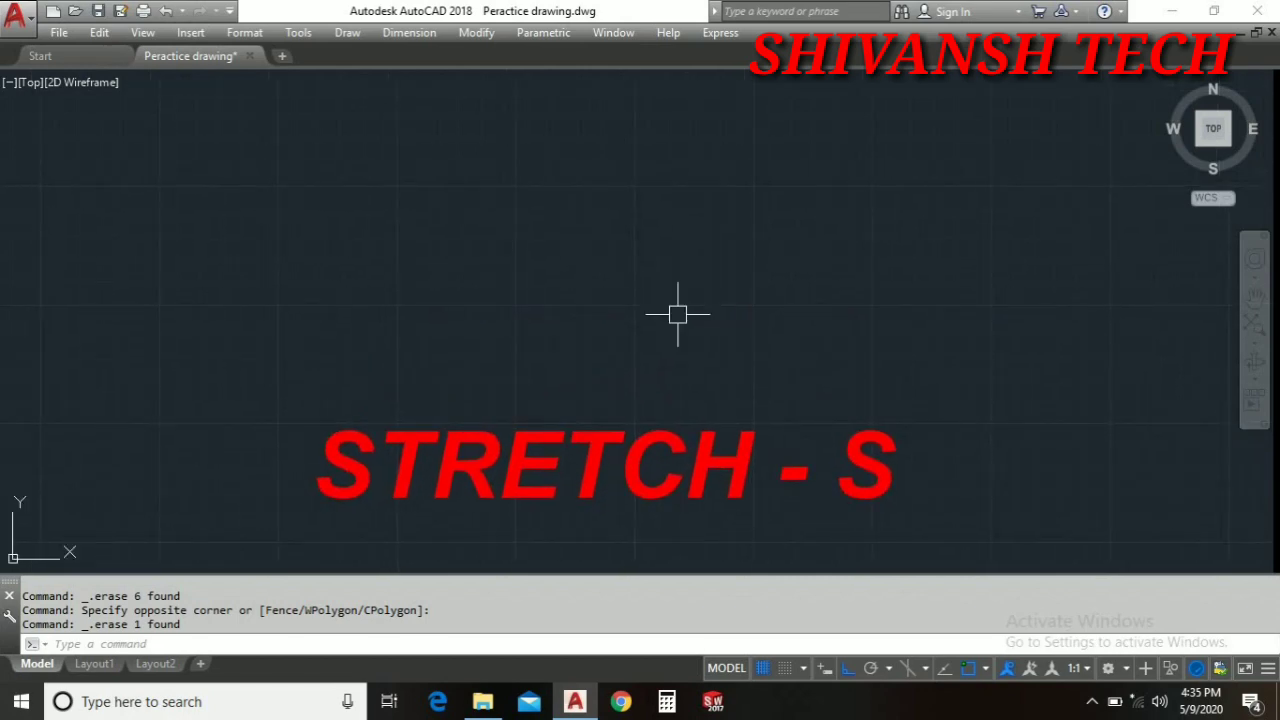
type("ML")
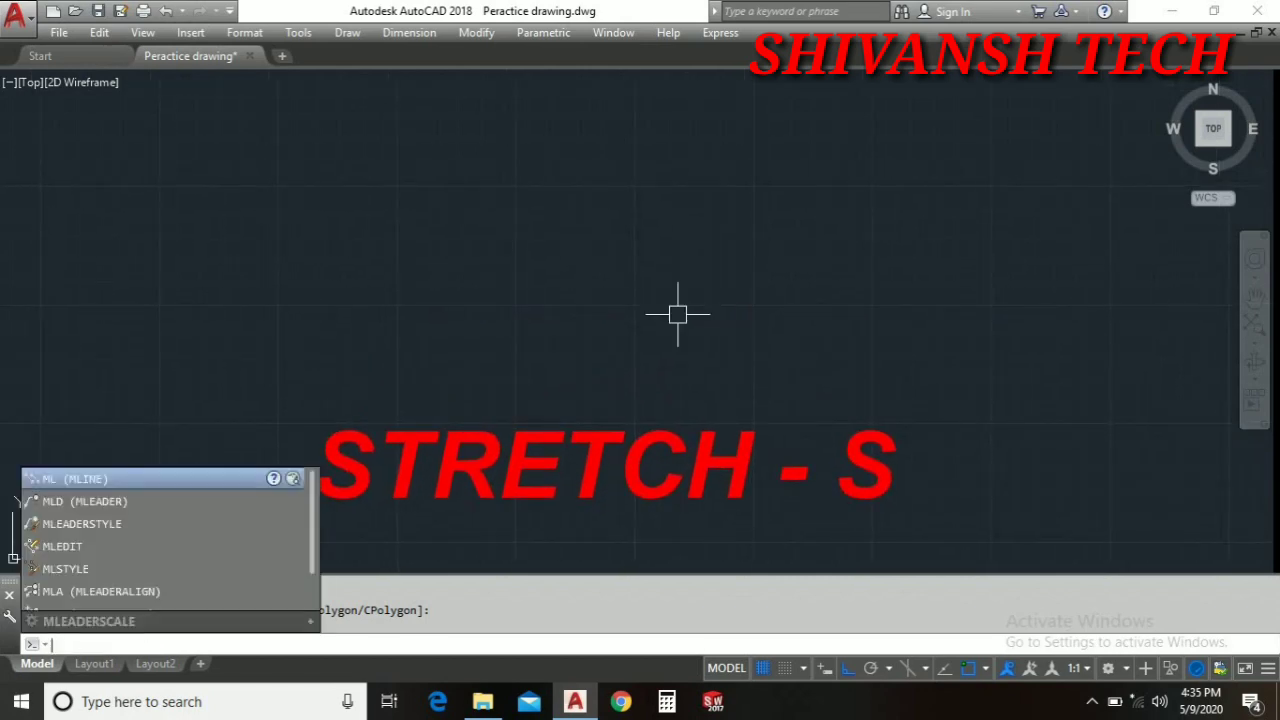
type("REC")
key("Return")
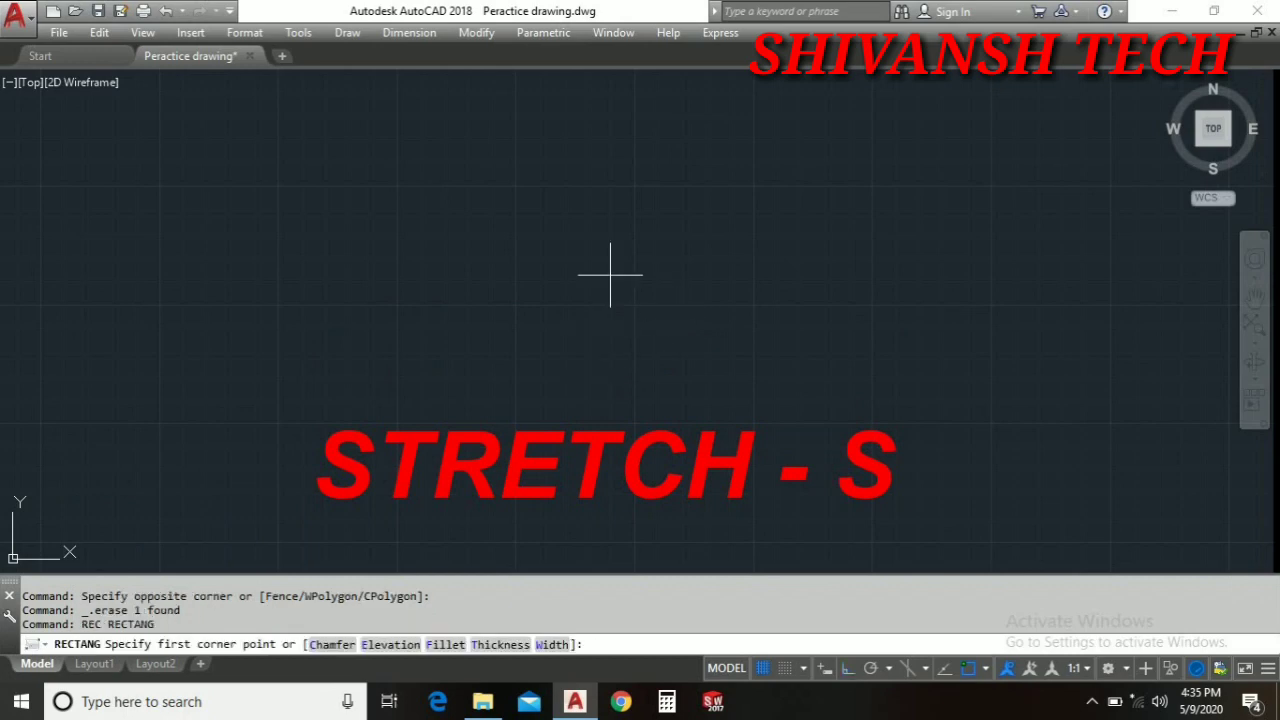
left_click(577, 150)
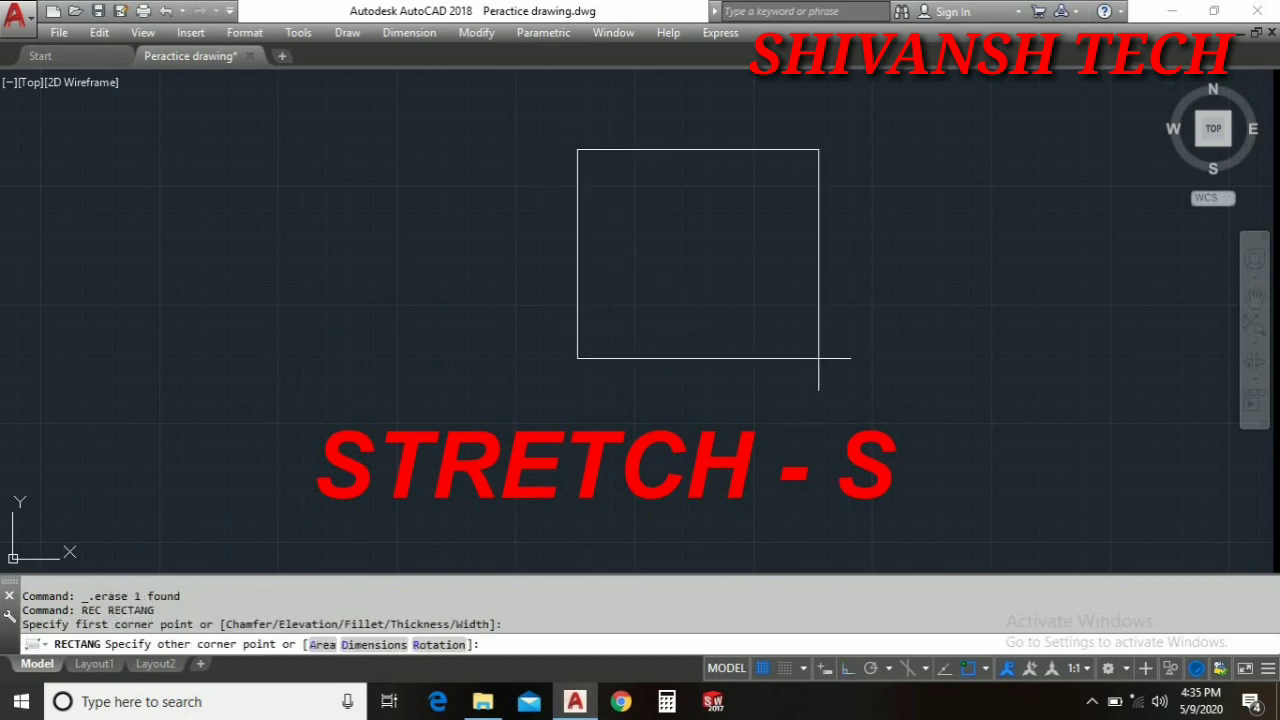
left_click(885, 356)
Draw a smaller rectangle inside the first one, leaving a narrow gap on all four sides.
key("Return")
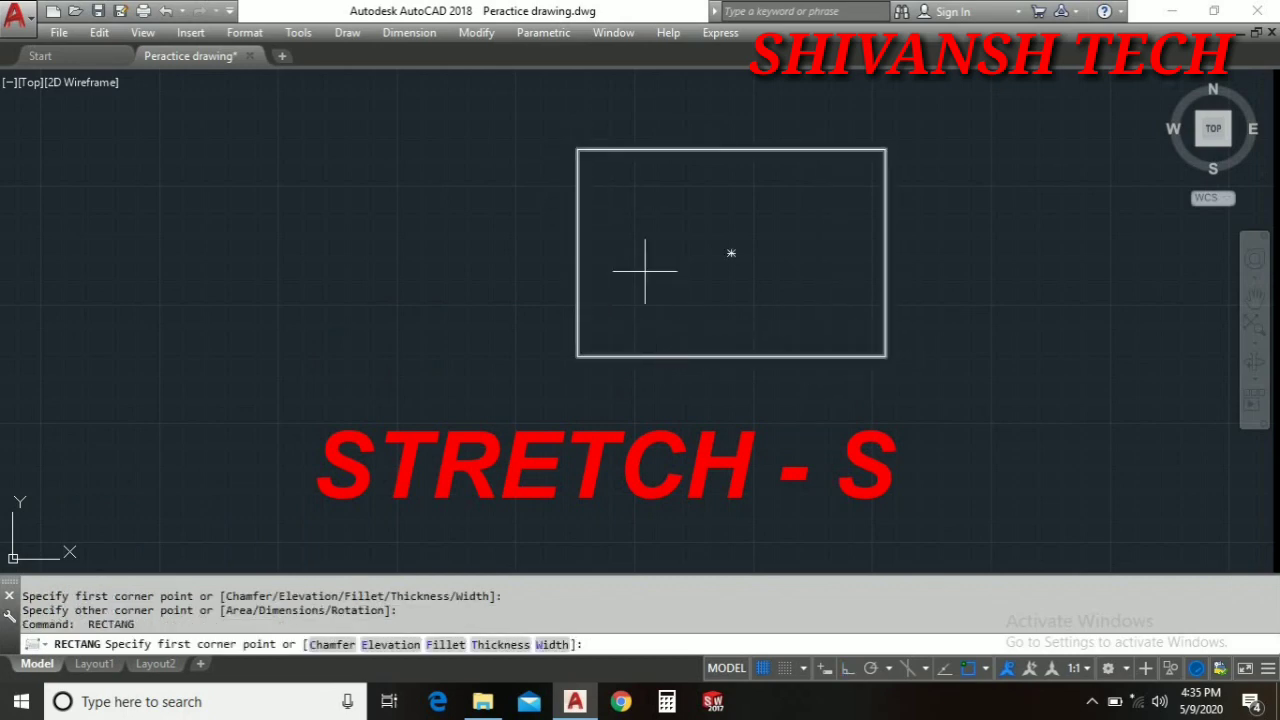
left_click(612, 170)
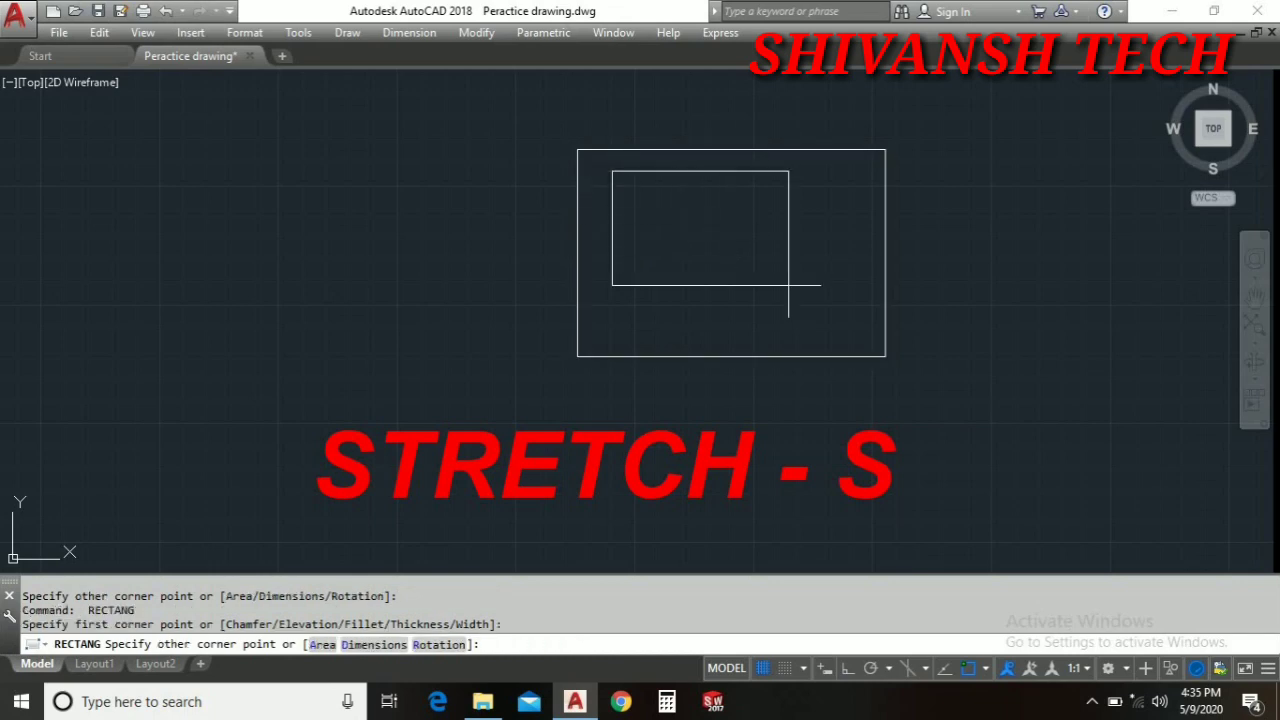
left_click(857, 324)
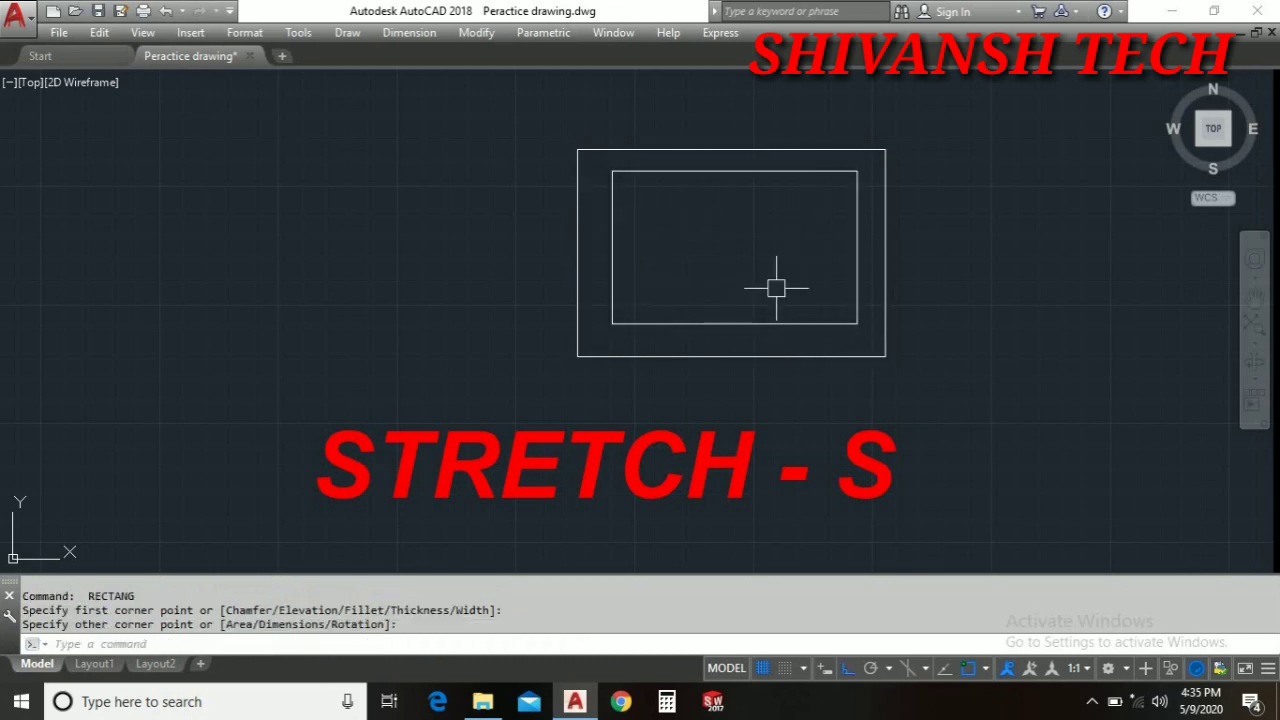
Draw a short vertical line joining the lower edges of the inner and outer rectangles, right of their centre.
type("L")
key("Return")
left_click(802, 324)
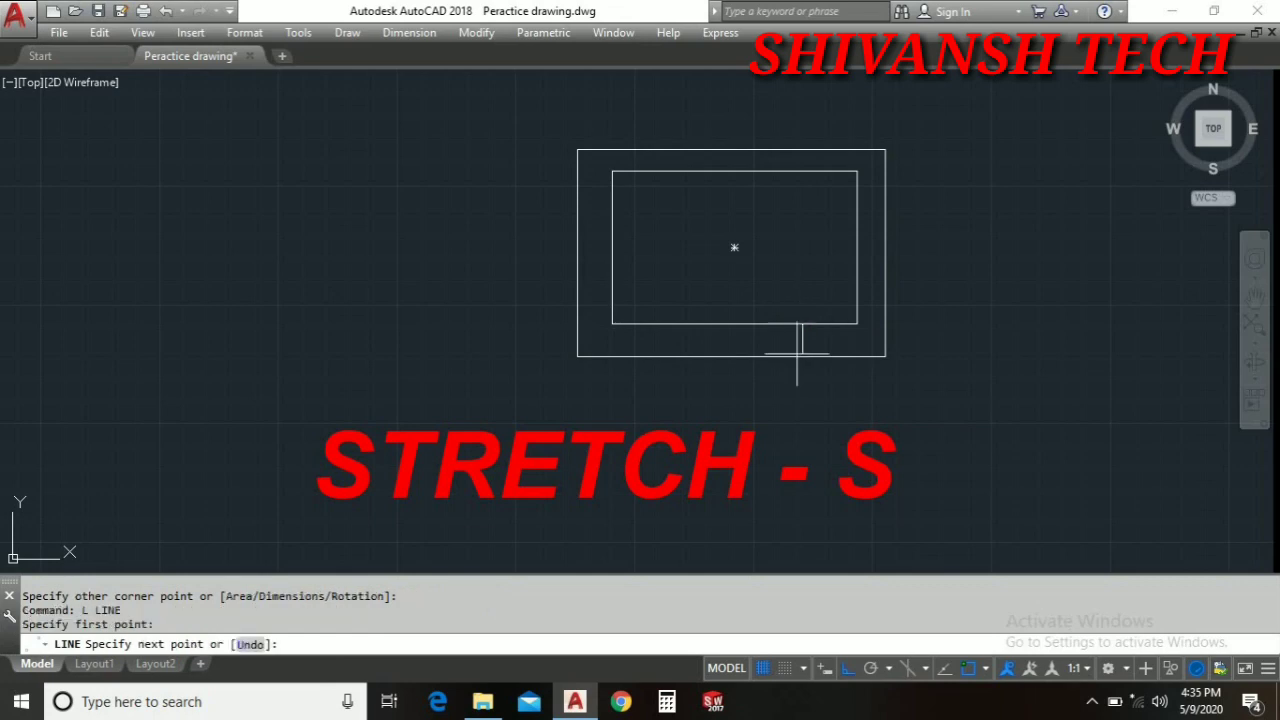
left_click(802, 356)
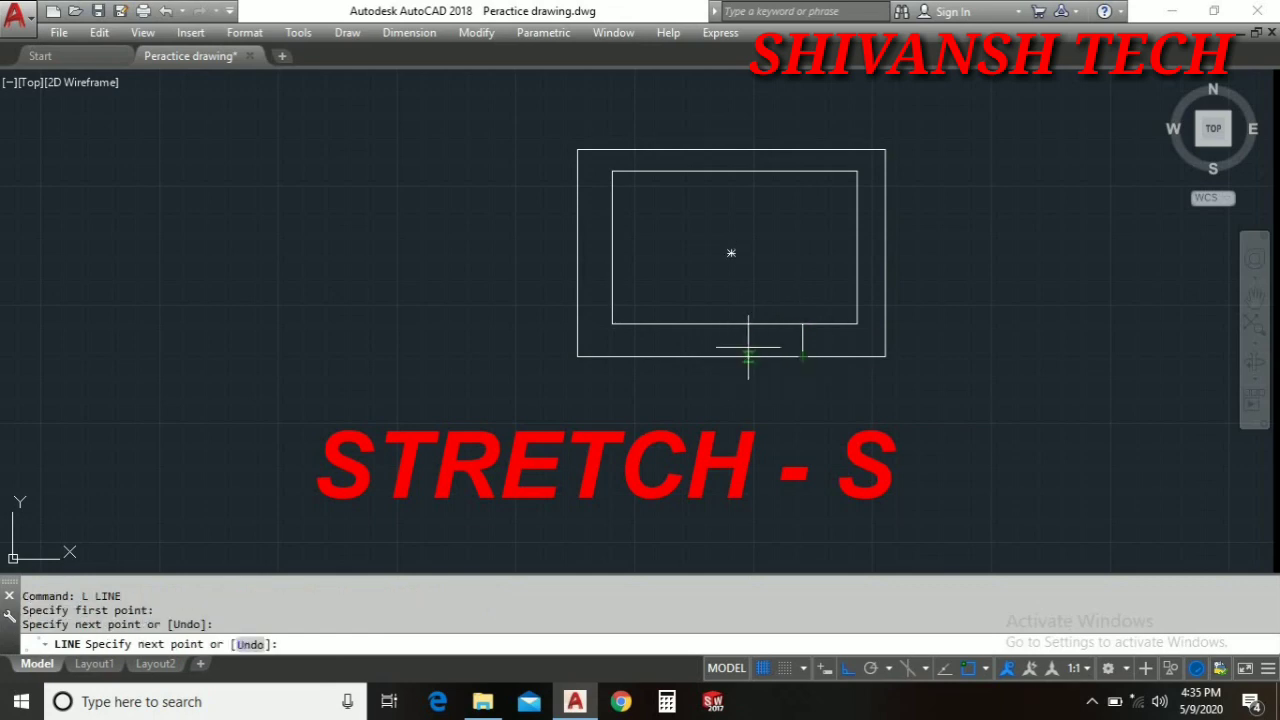
right_click(777, 297)
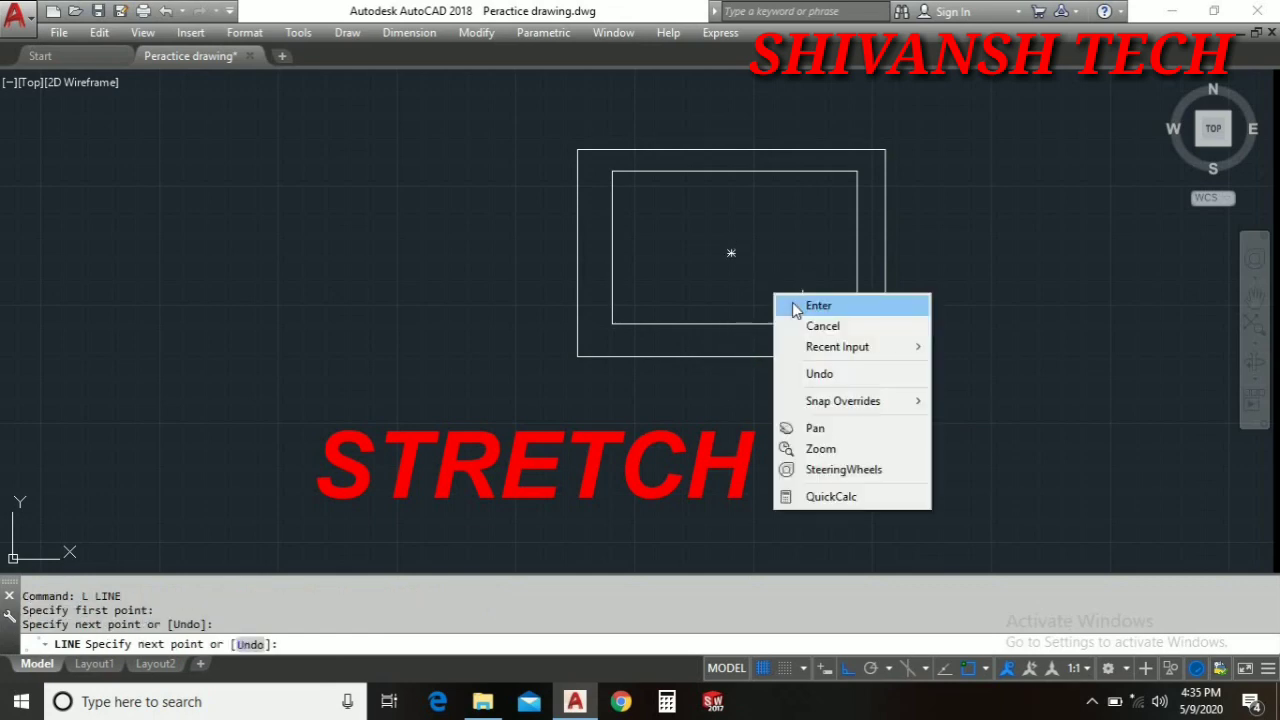
left_click(791, 304)
Draw a second short vertical line between the two rectangles' lower edges, left of their centre.
key("Return")
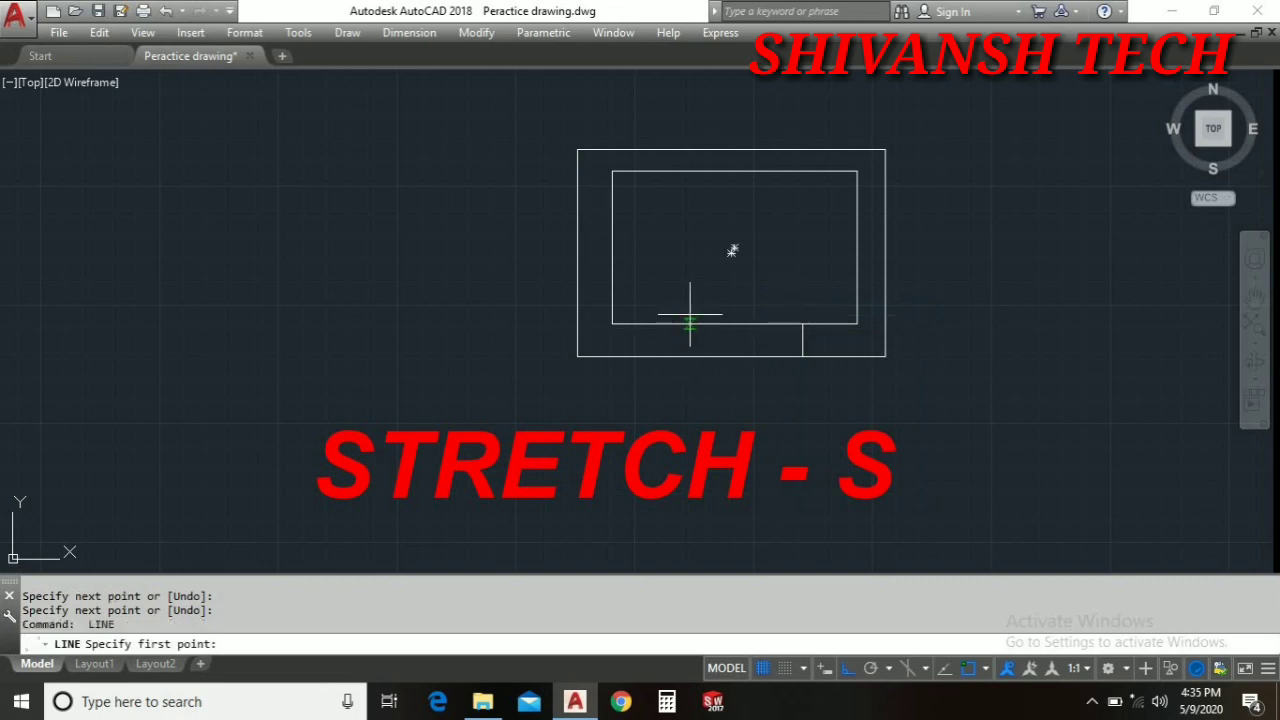
left_click(681, 323)
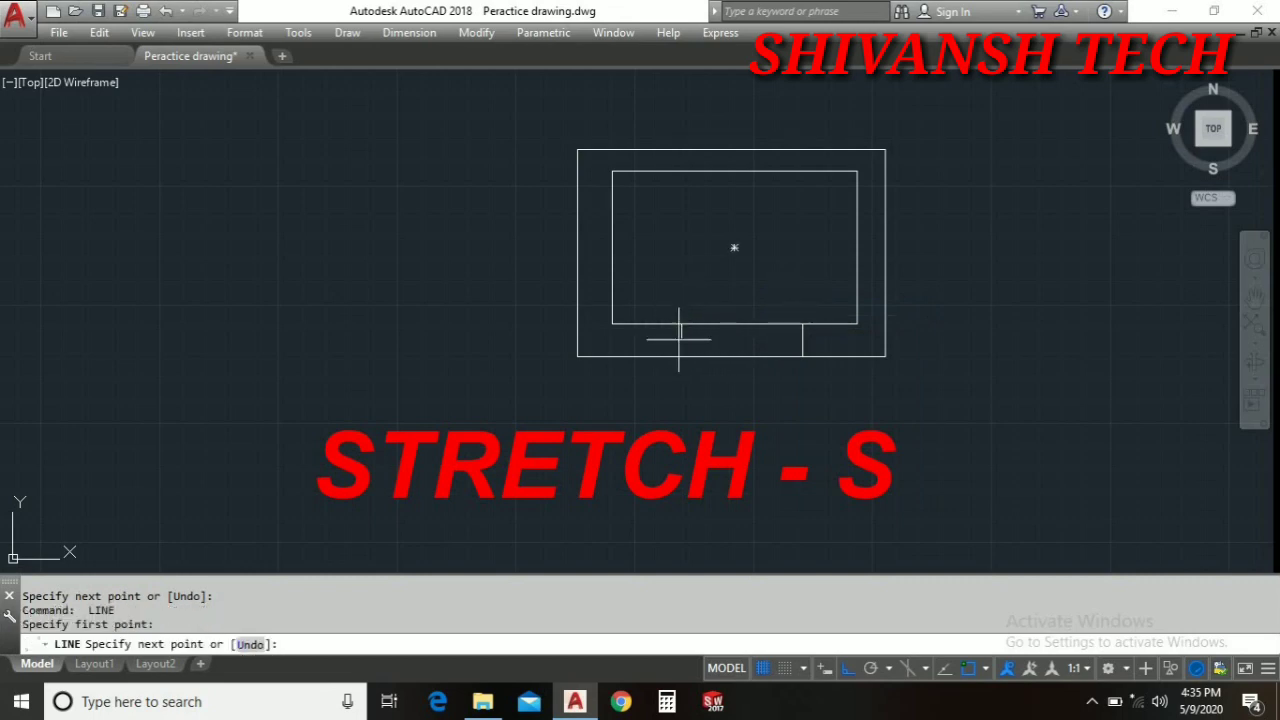
left_click(681, 357)
right_click(709, 328)
left_click(750, 332)
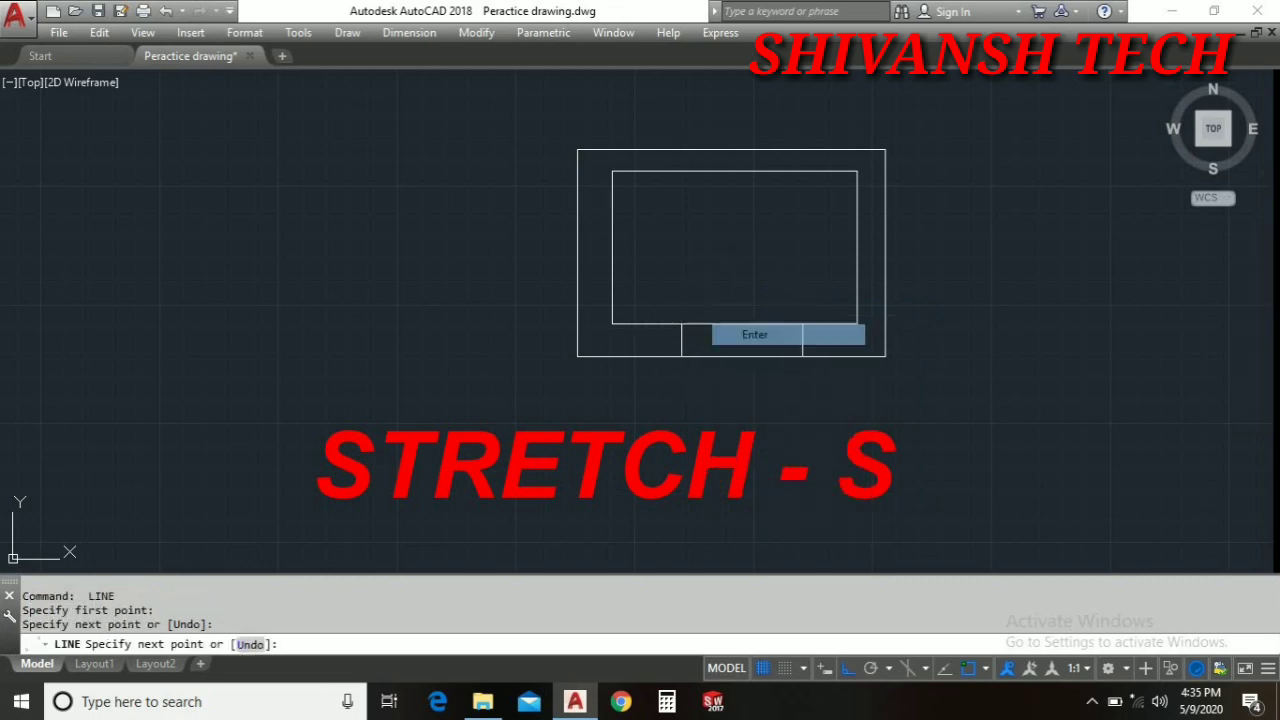
Trim both rectangles' lower edges between the two short vertical lines to create an opening.
type("tr")
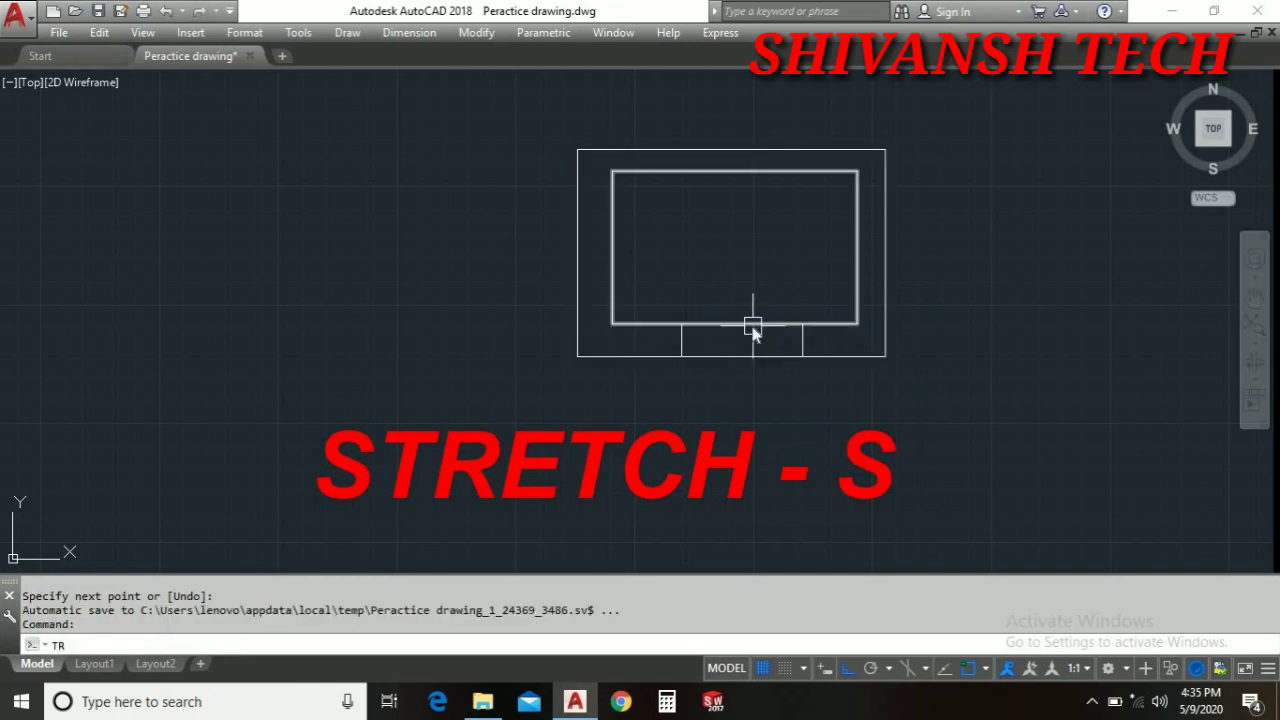
key("Return")
key("Return")
left_click(760, 298)
left_click(737, 390)
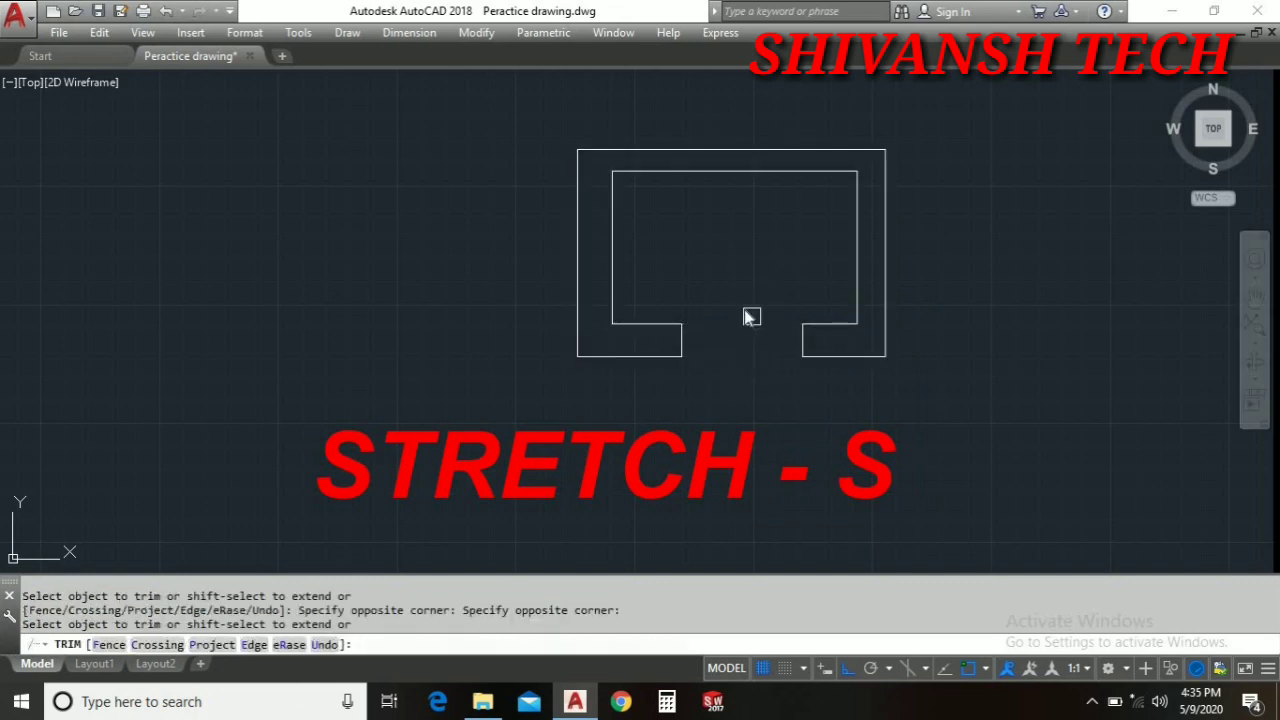
right_click(746, 311)
left_click(768, 330)
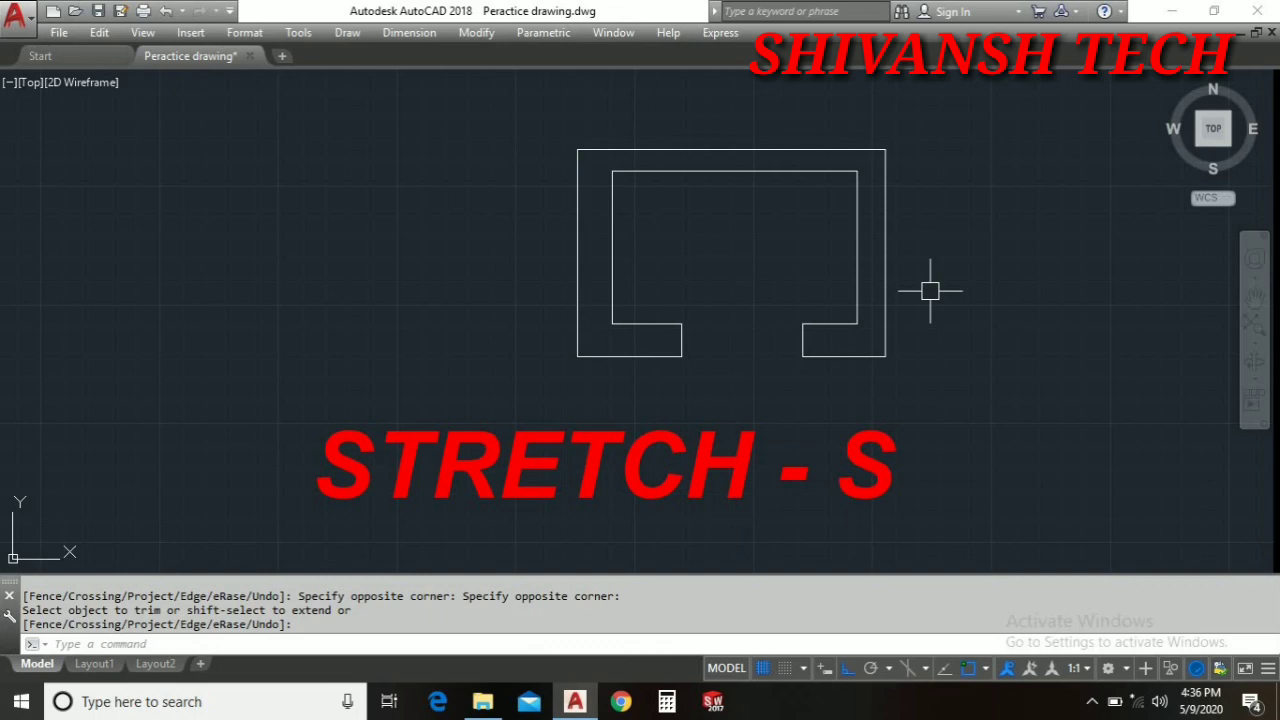
Stretch the fully enclosed wall outline from a base point inside it, with Ortho off, to a point above and right.
left_click(478, 33)
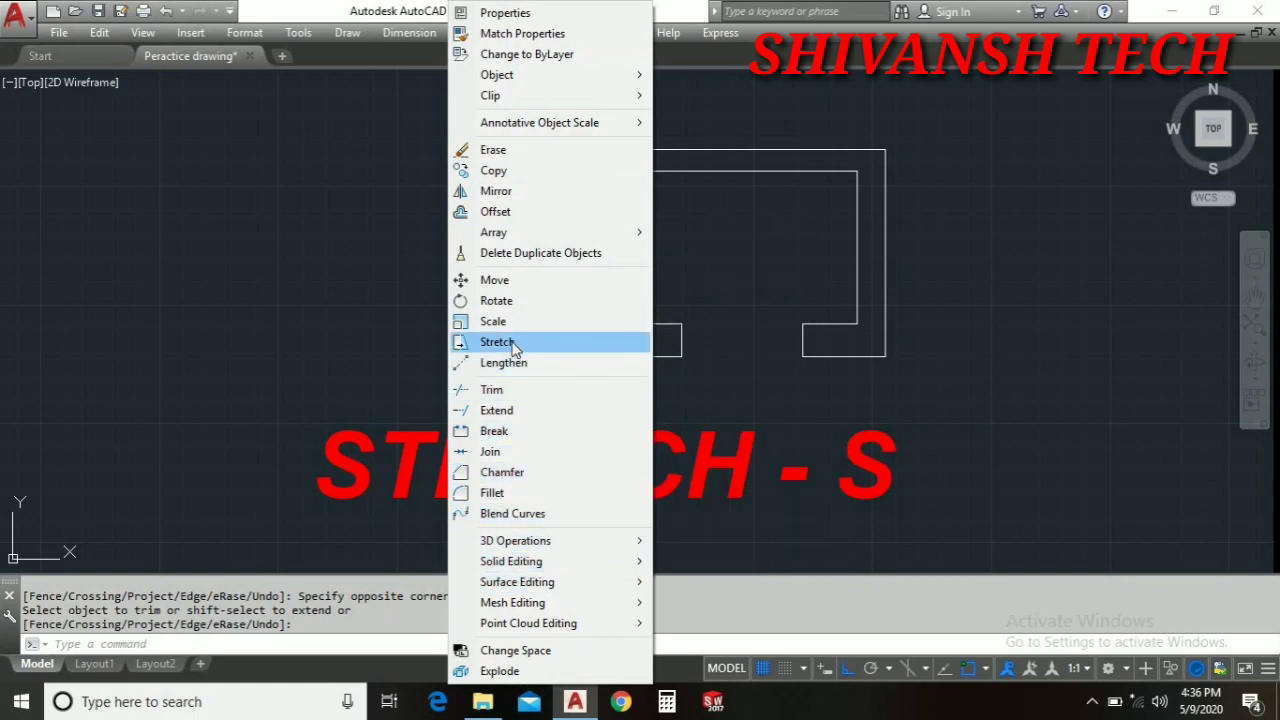
left_click(513, 345)
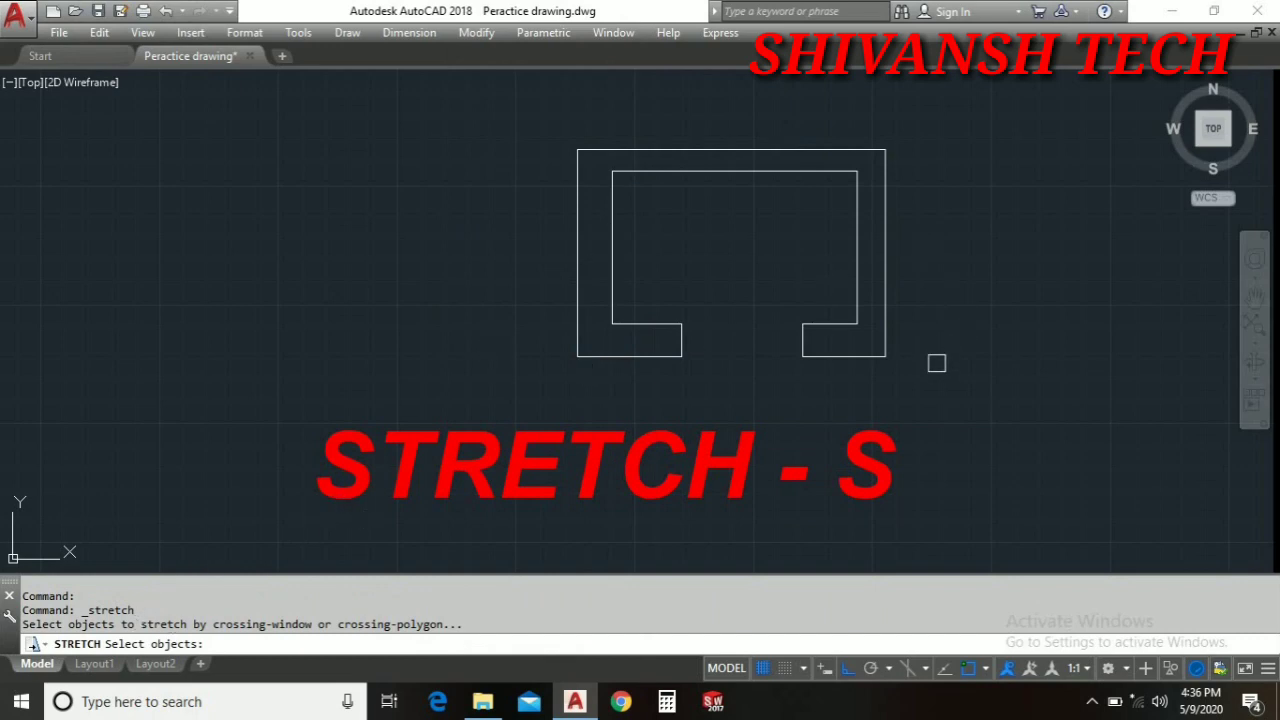
left_click(553, 119)
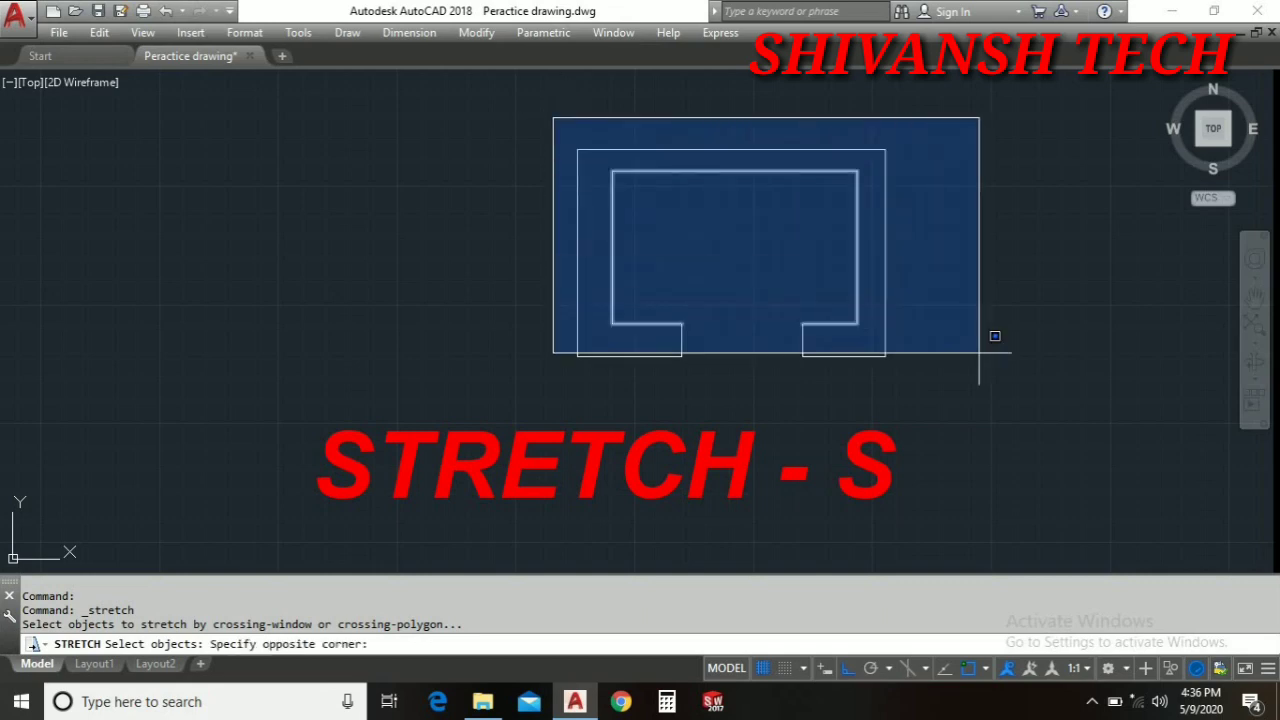
left_click(997, 408)
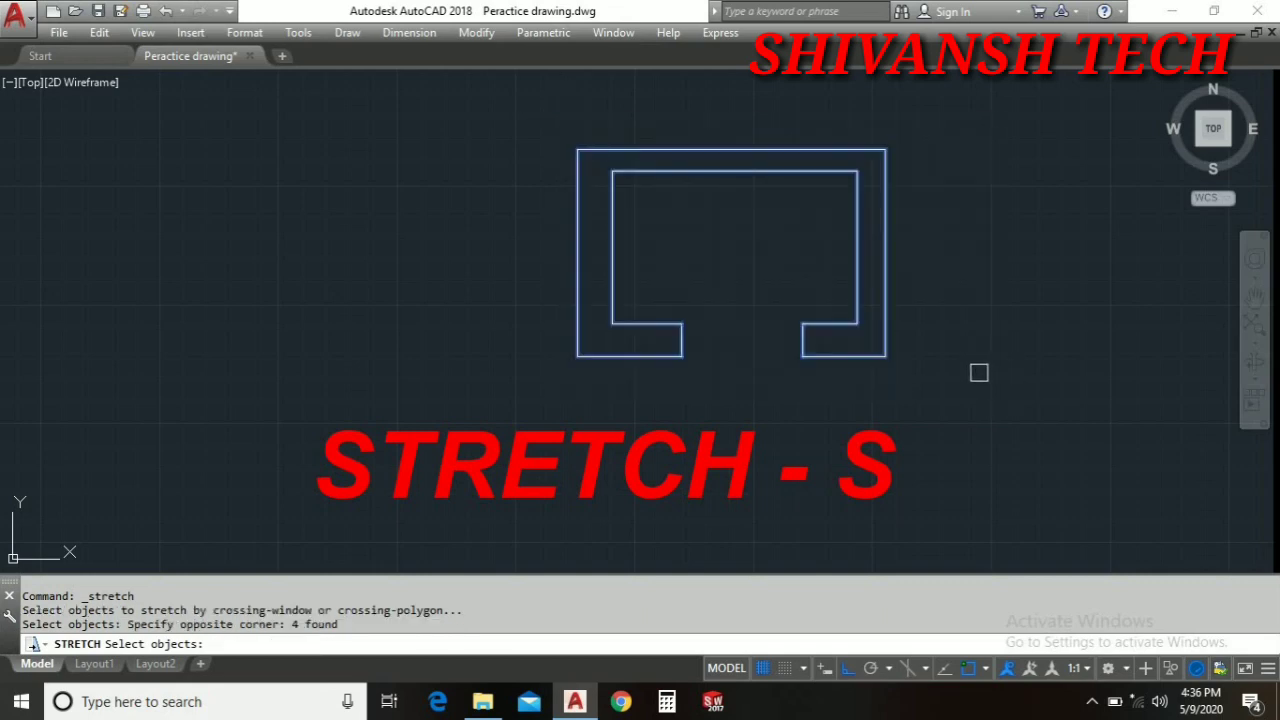
key("Return")
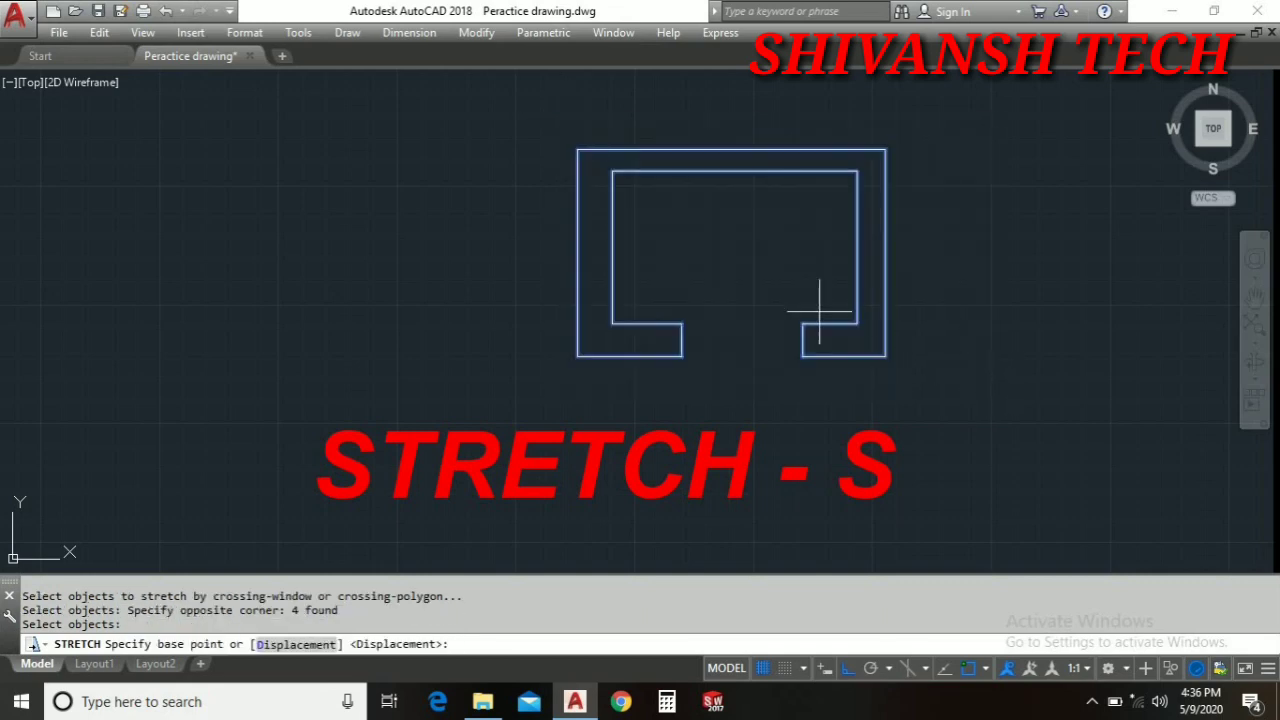
left_click(734, 256)
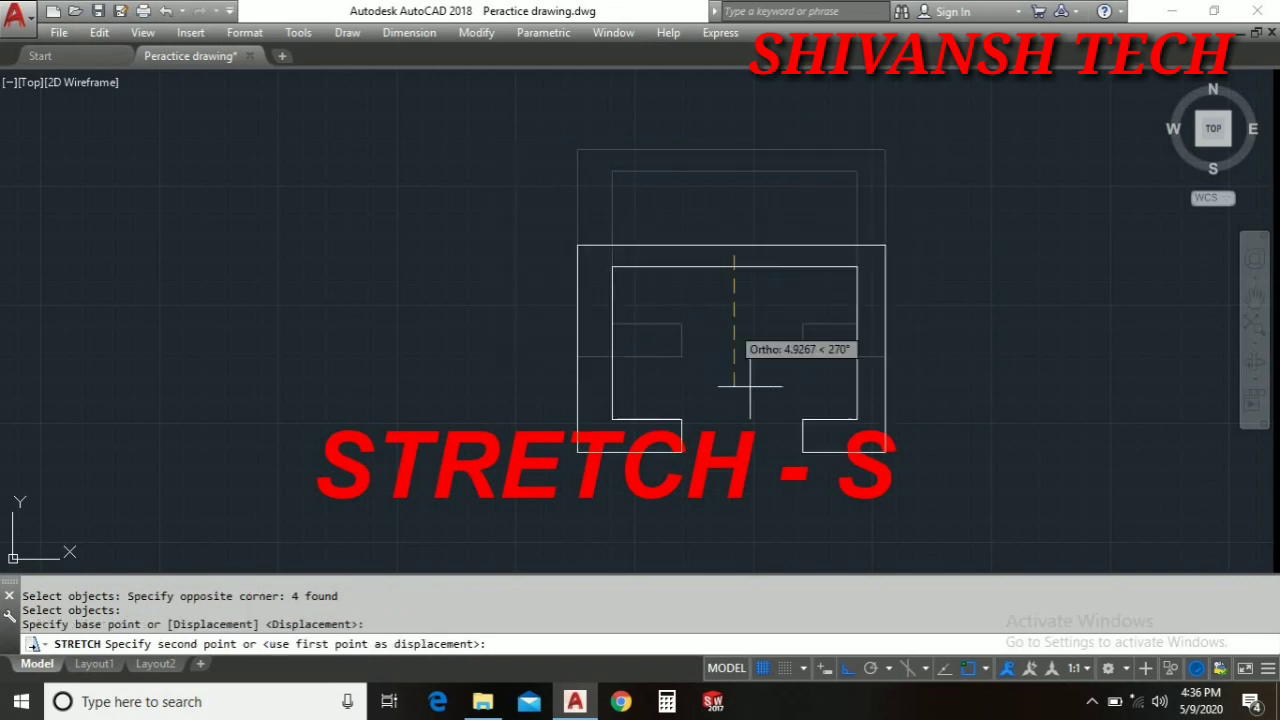
left_click(847, 668)
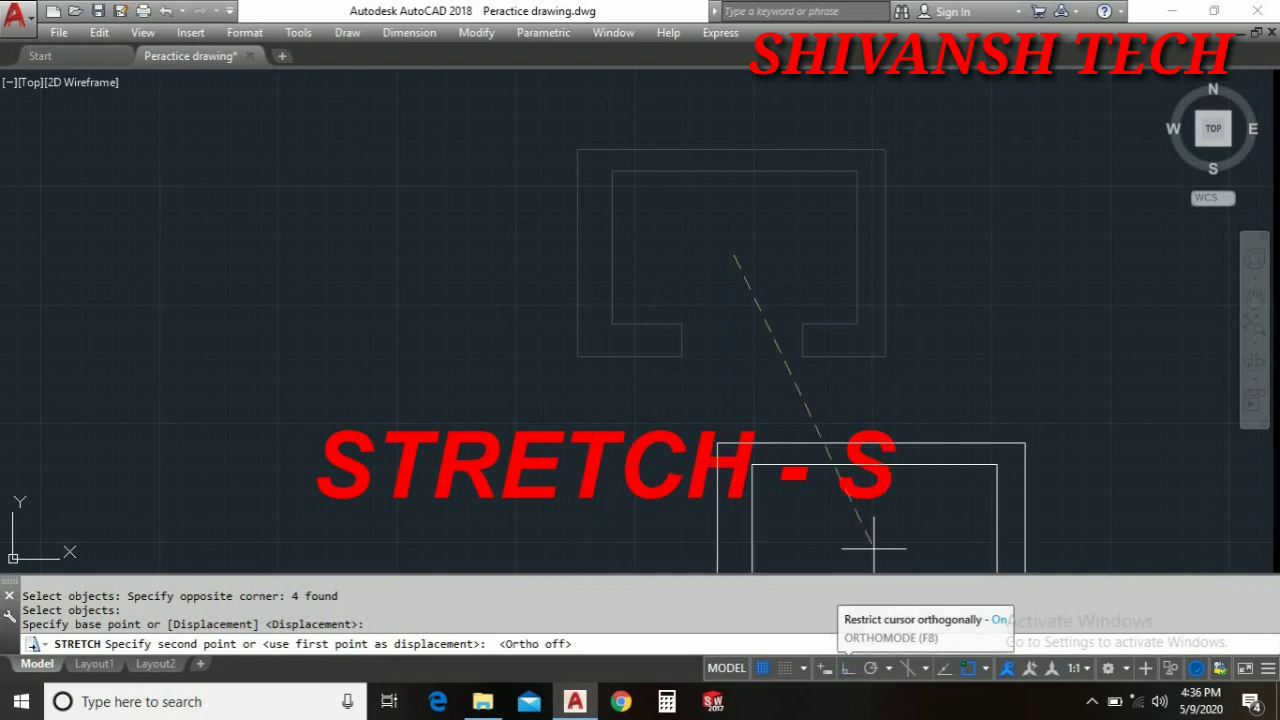
mouse_move(814, 194)
middle_mouse_down()
mouse_move(746, 286)
mouse_move(734, 254)
middle_mouse_up()
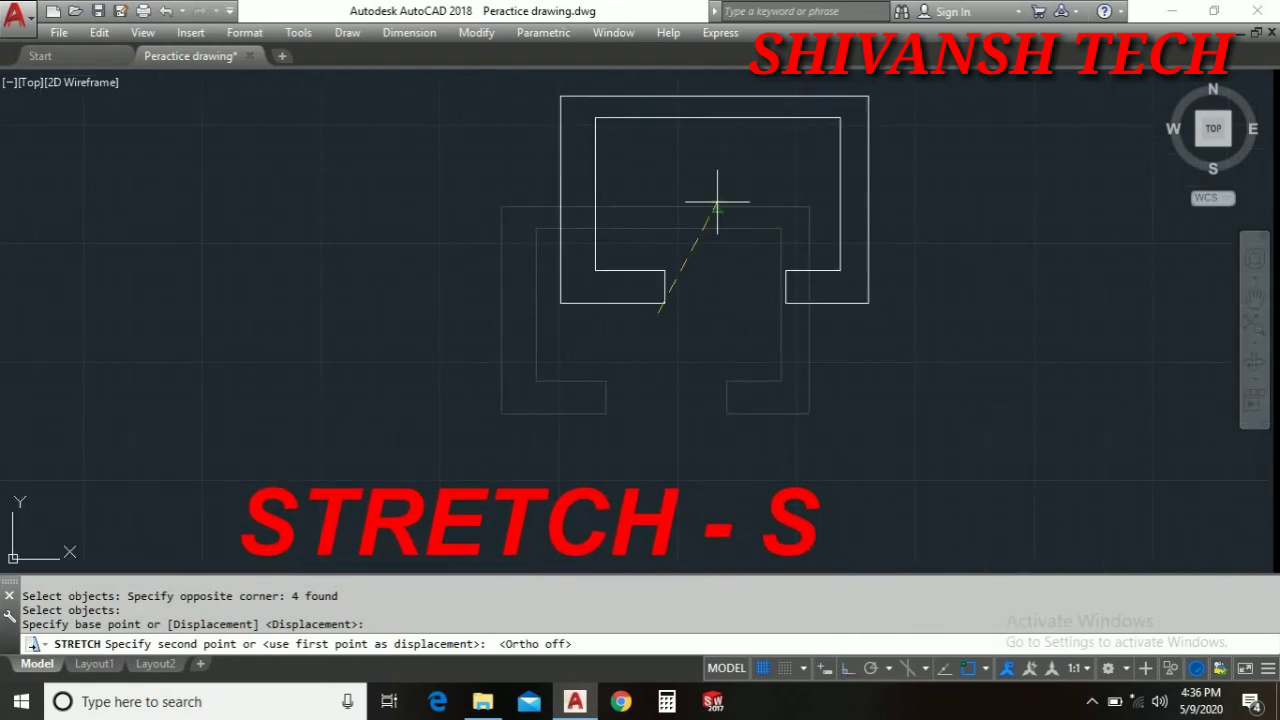
left_click(716, 205)
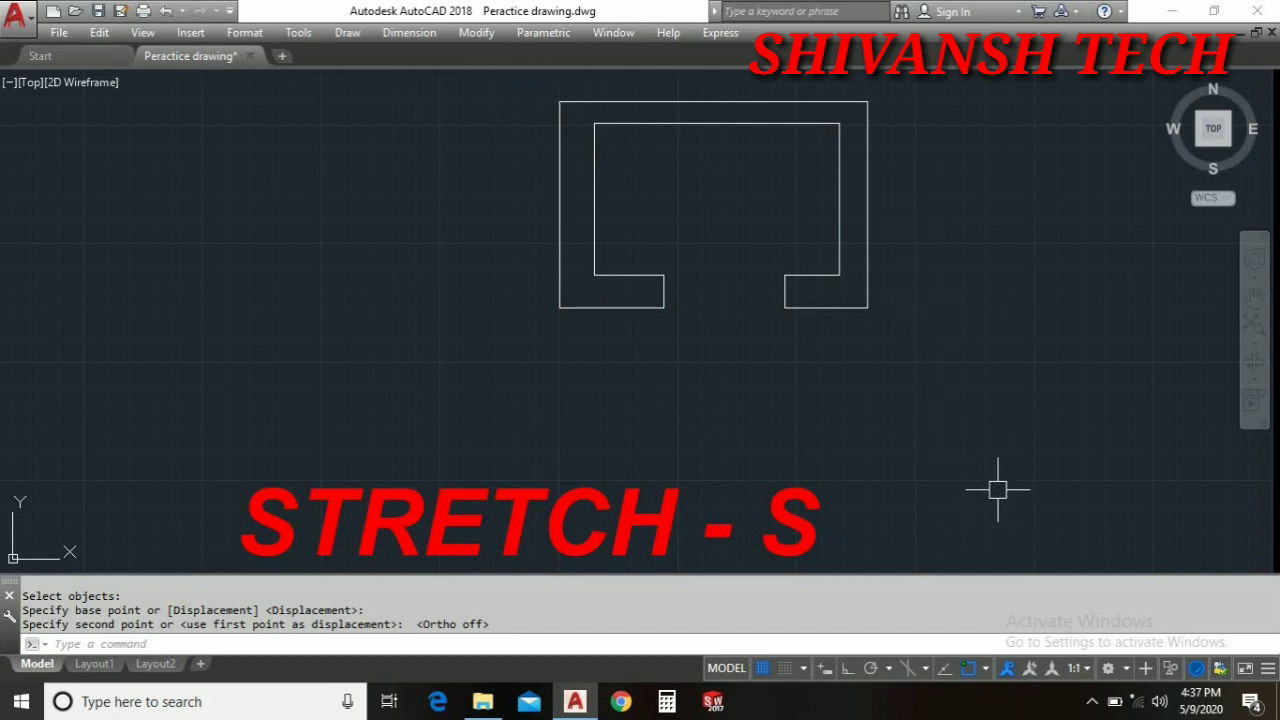
type("s")
key("Return")
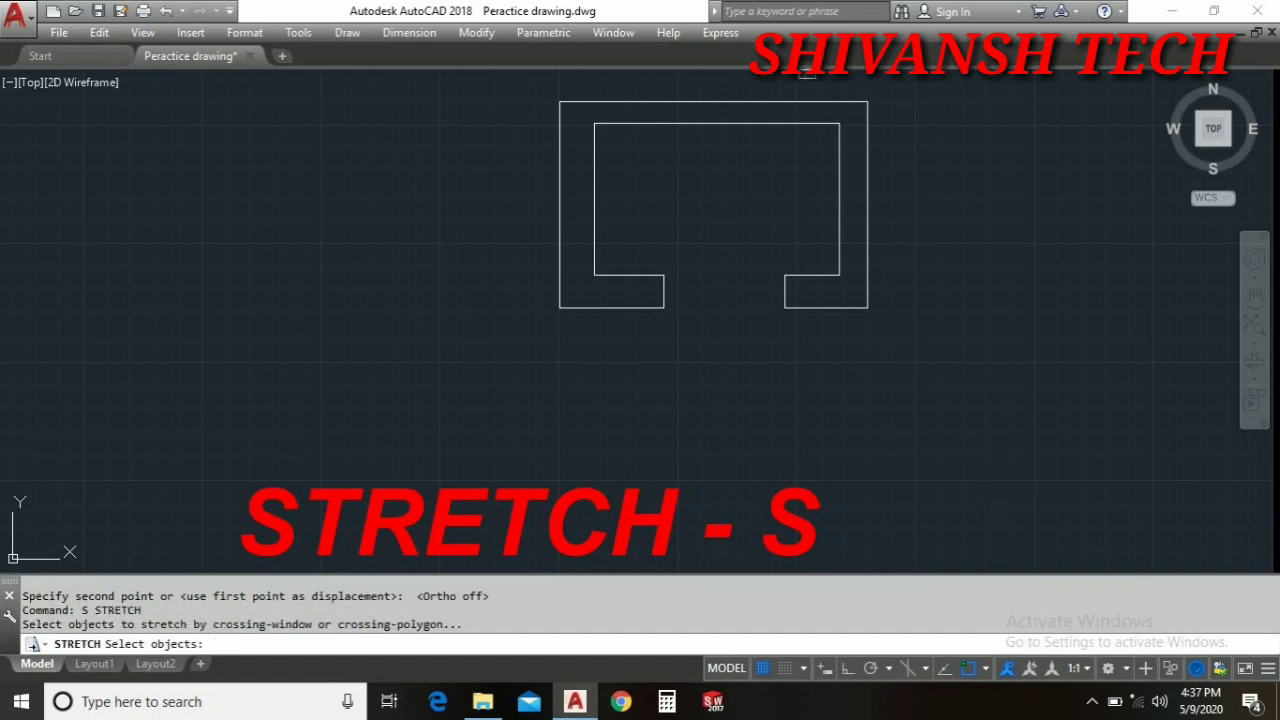
left_click(796, 79)
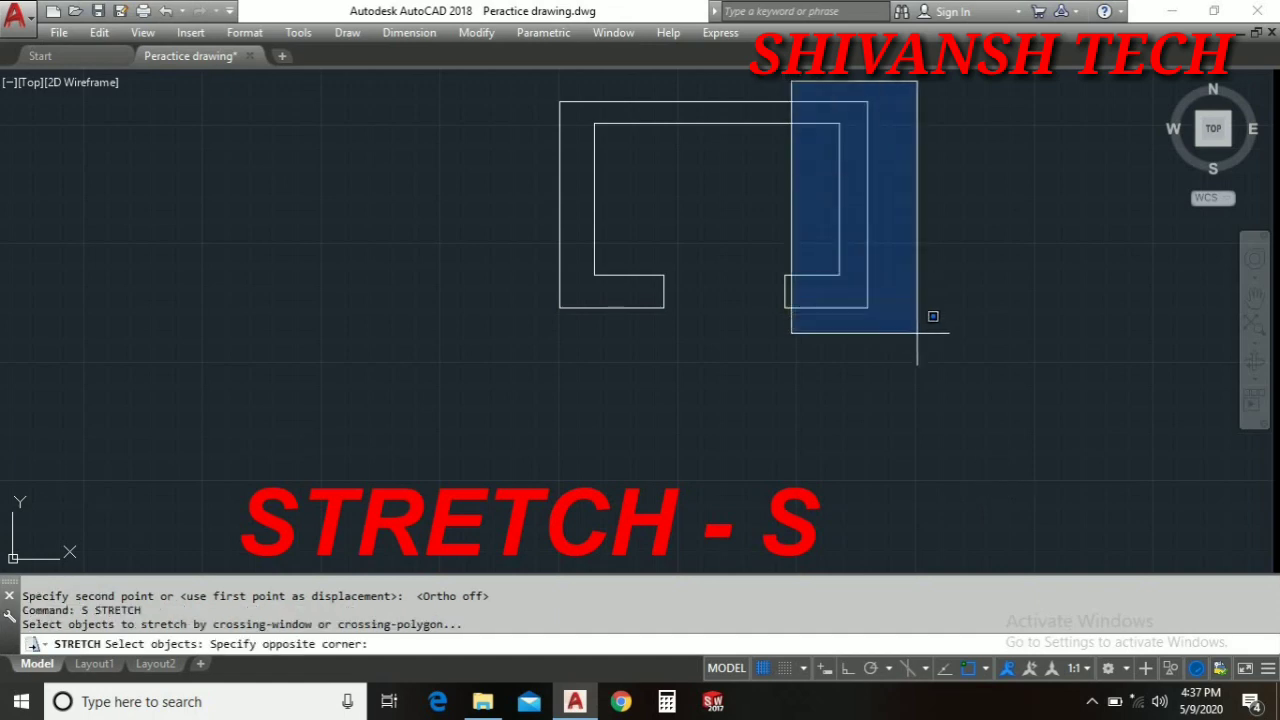
left_click(934, 318)
left_click(740, 206)
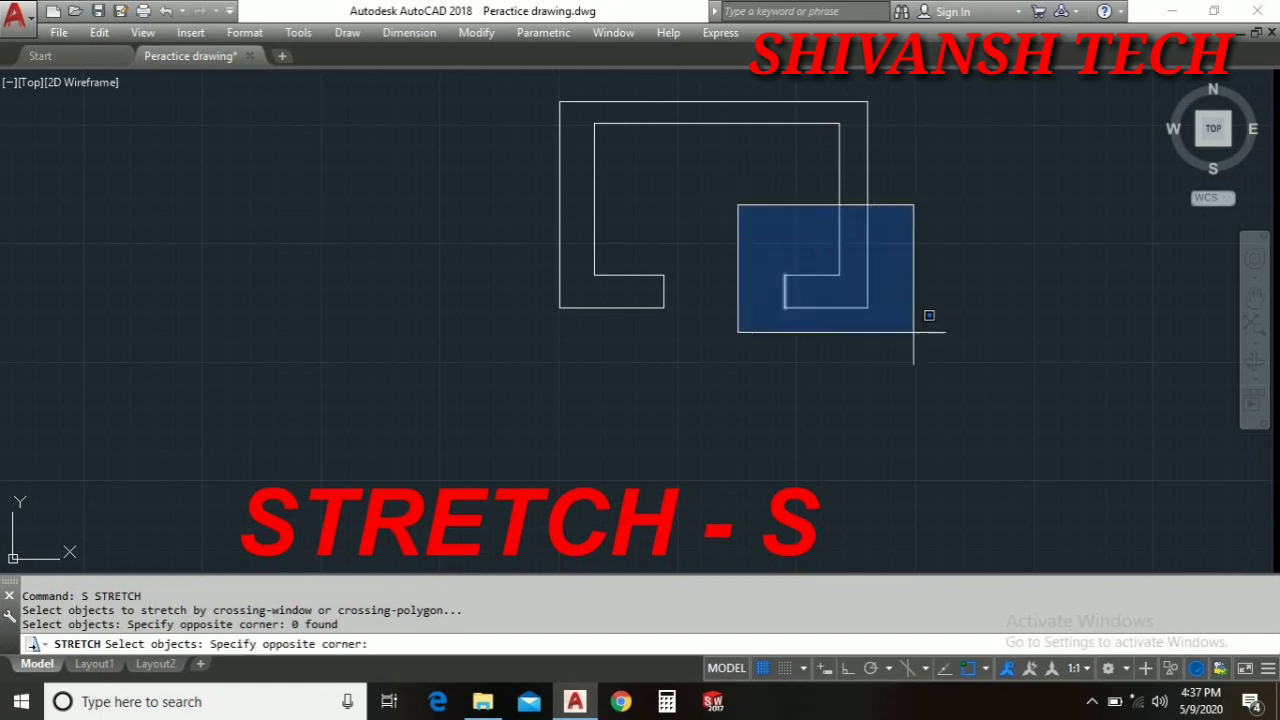
left_click(939, 350)
left_click(766, 217)
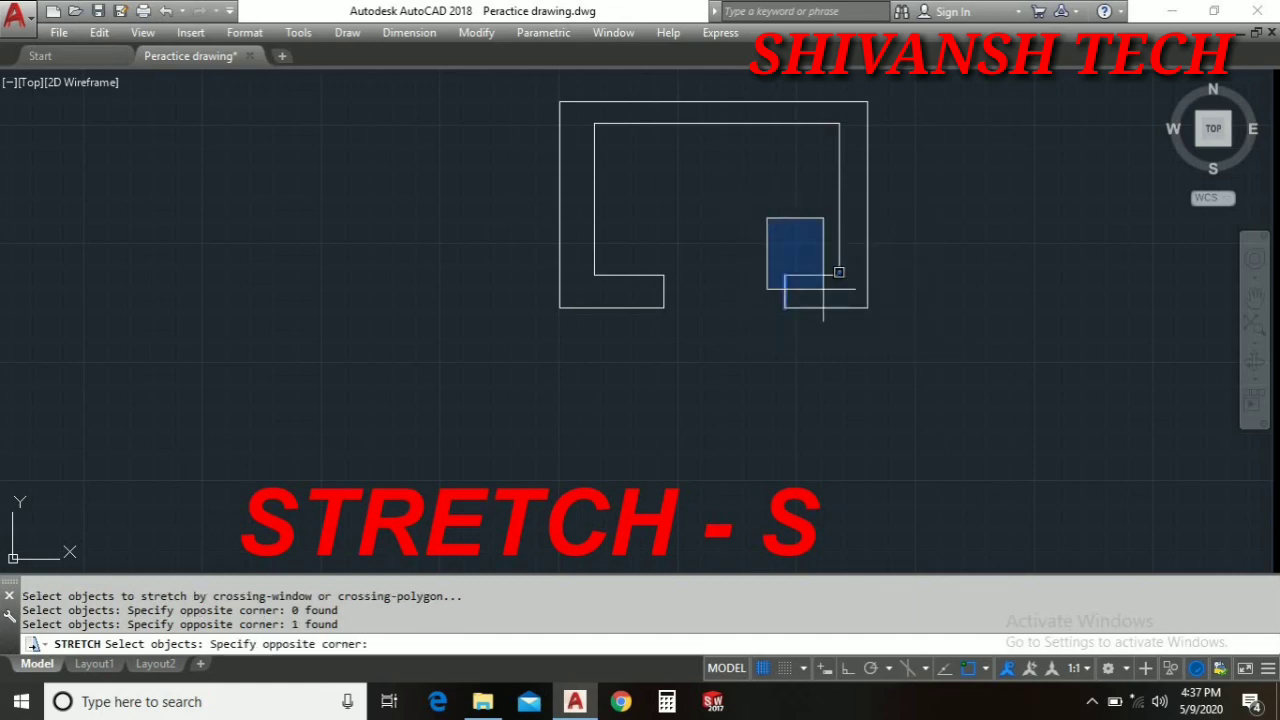
left_click(918, 358)
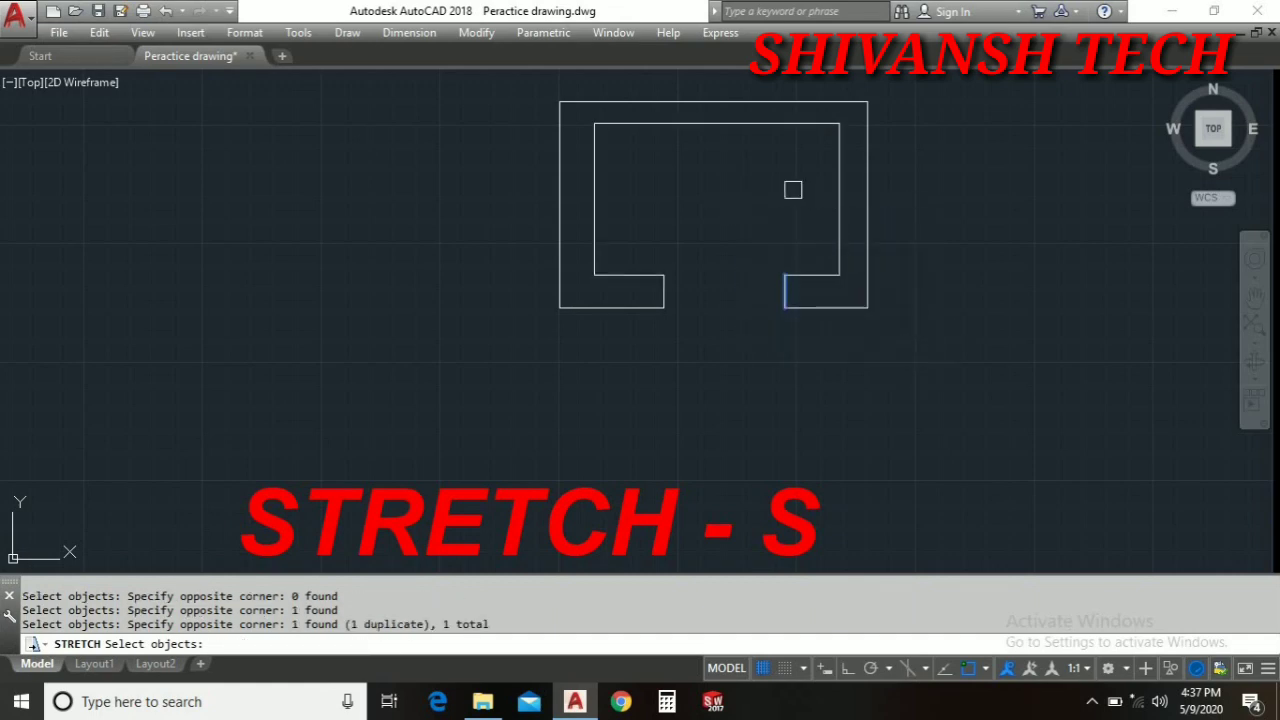
right_click(770, 214)
right_click(770, 214)
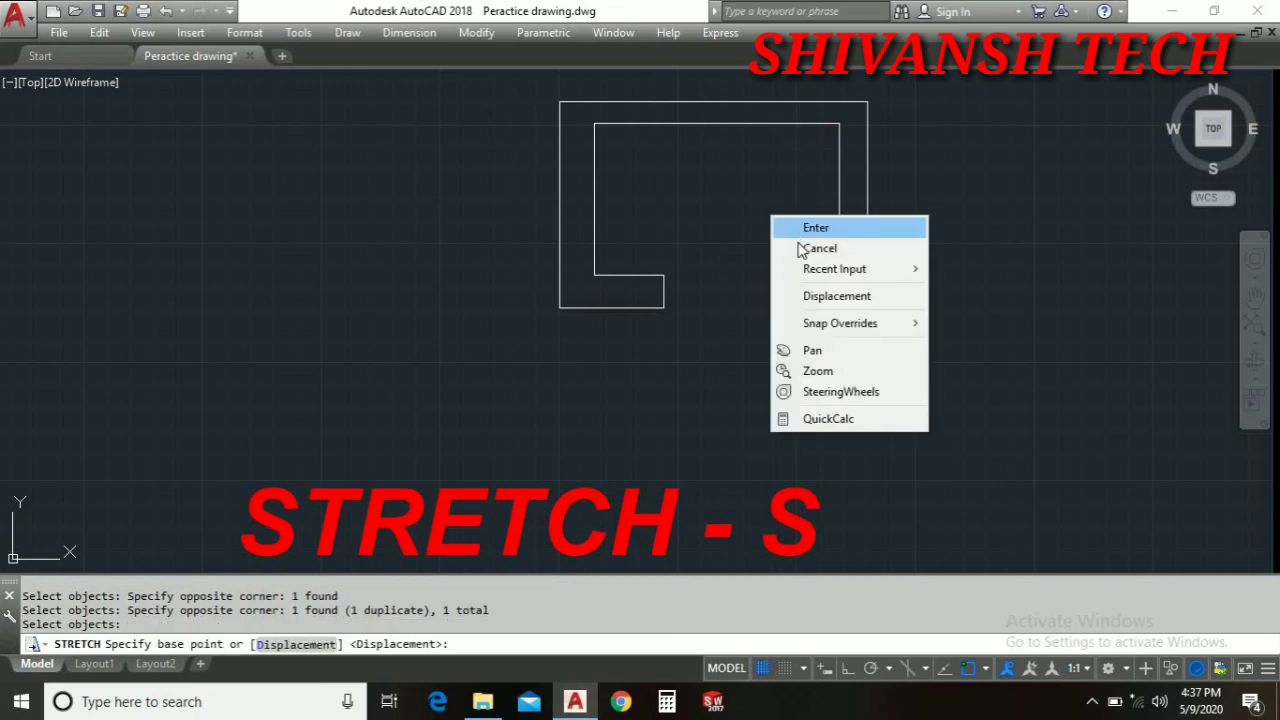
left_click(808, 248)
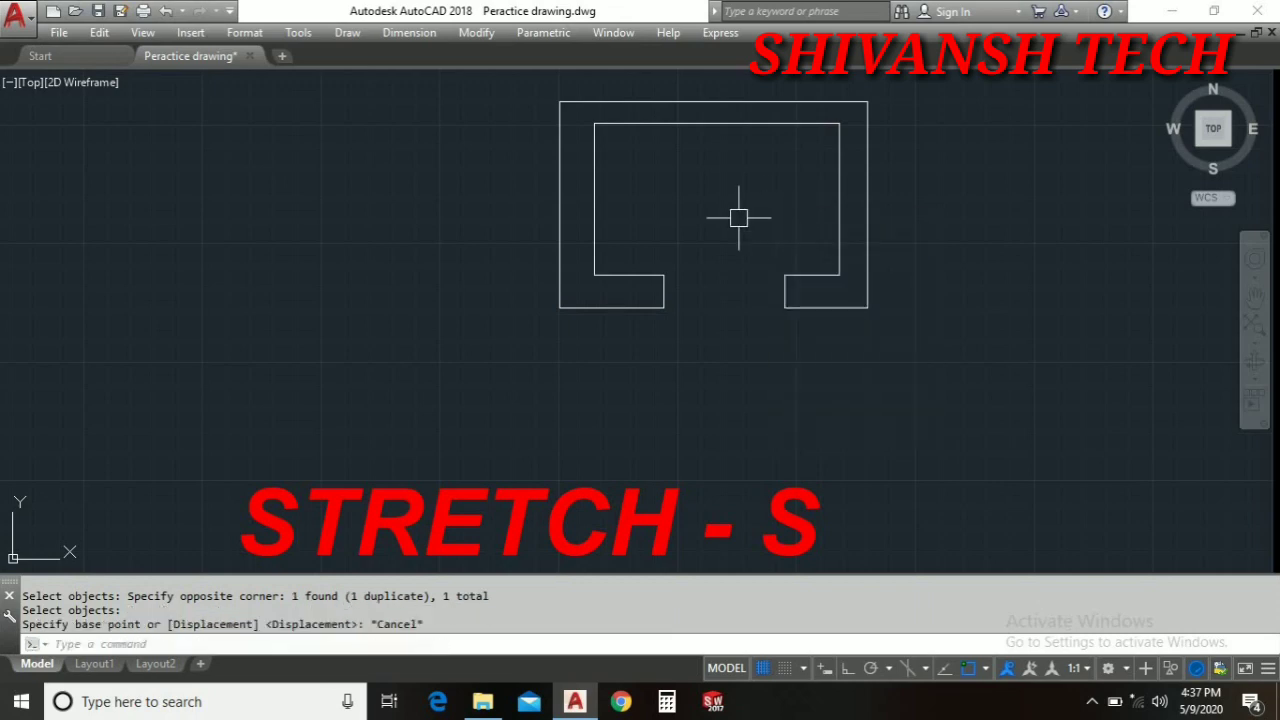
Explode the entire wall outline into separate line segments.
left_click(530, 82)
left_click(978, 402)
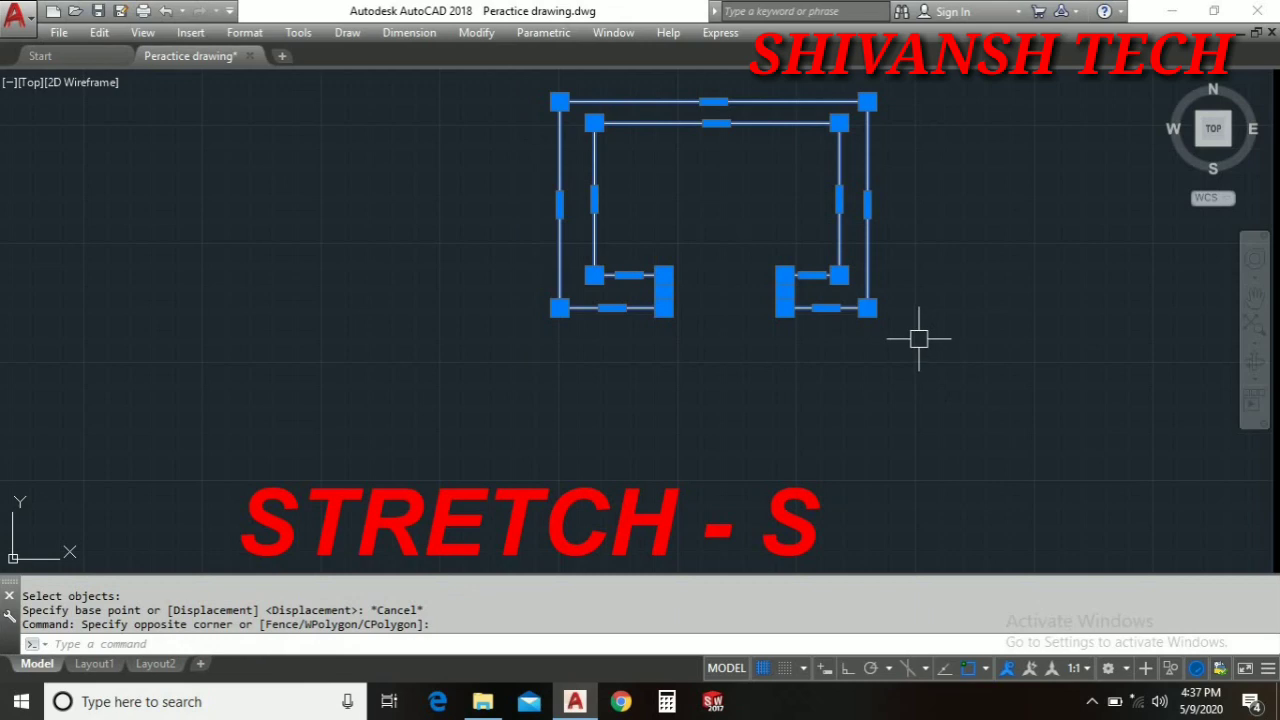
type("x")
key("Return")
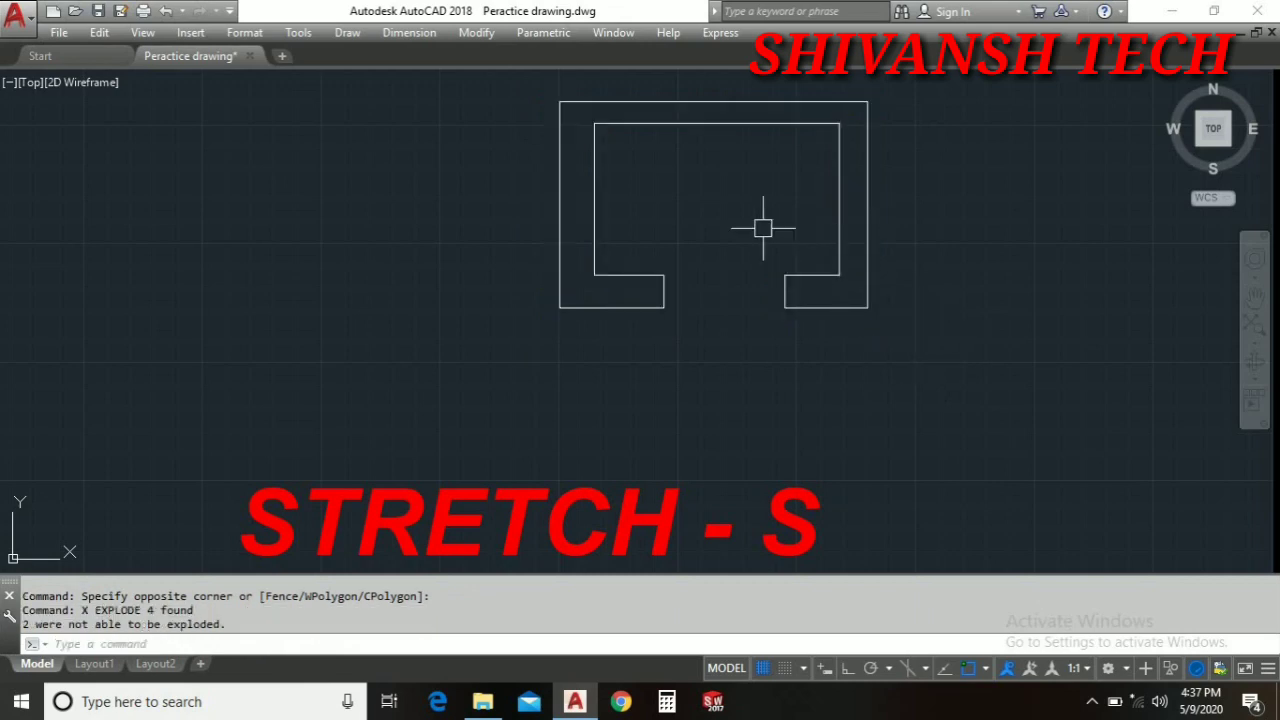
Try to stretch the wall outline's right side outward using a selection window that encloses only that side's lines, and undo it.
type("s")
key("Return")
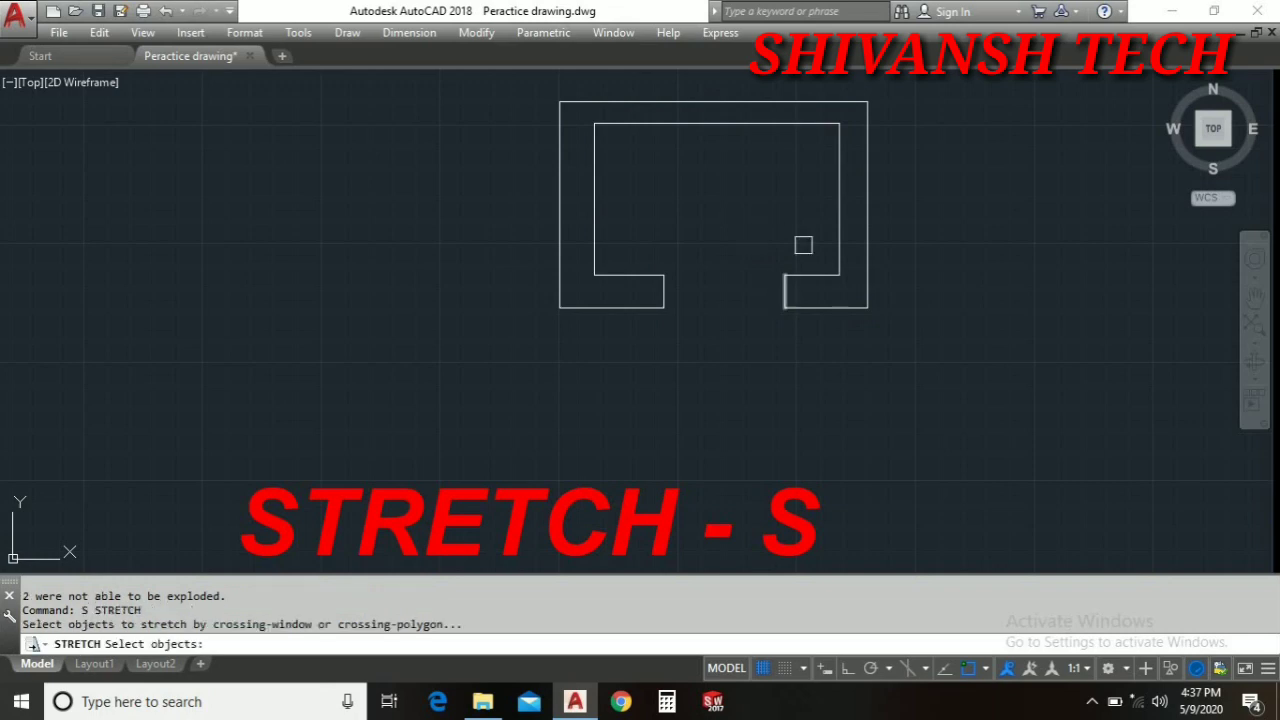
left_click(764, 90)
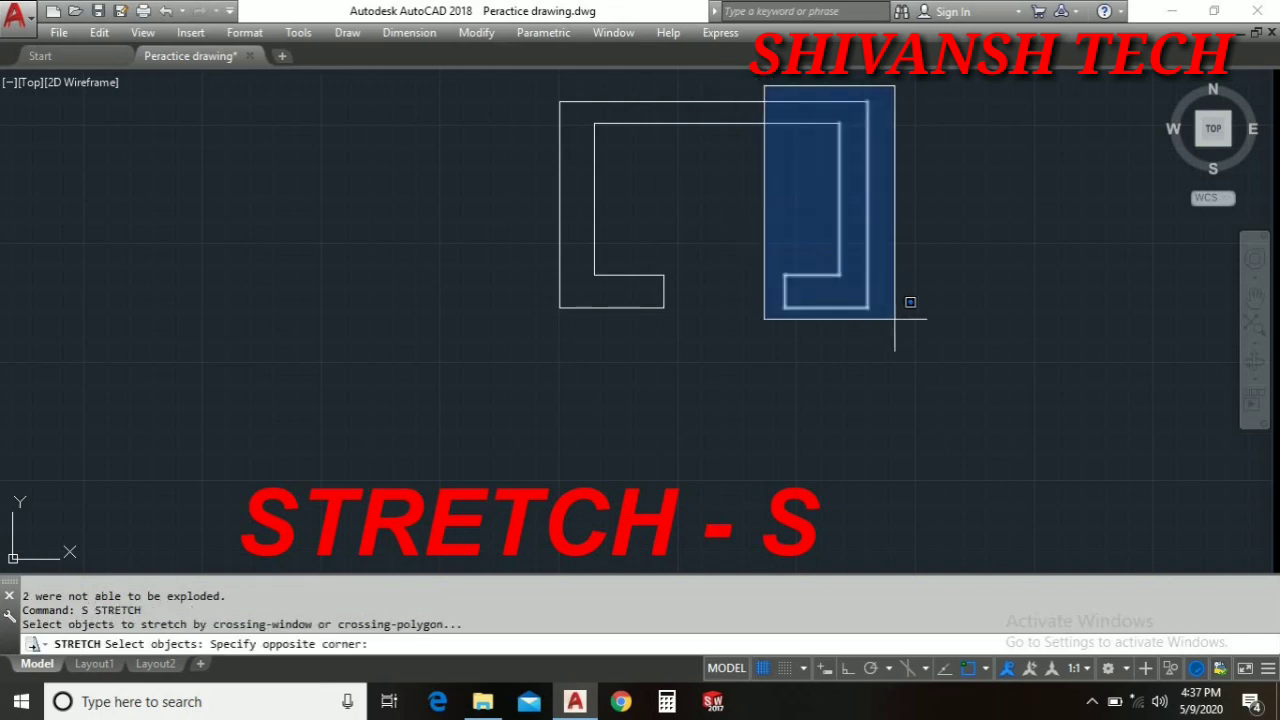
left_click(946, 352)
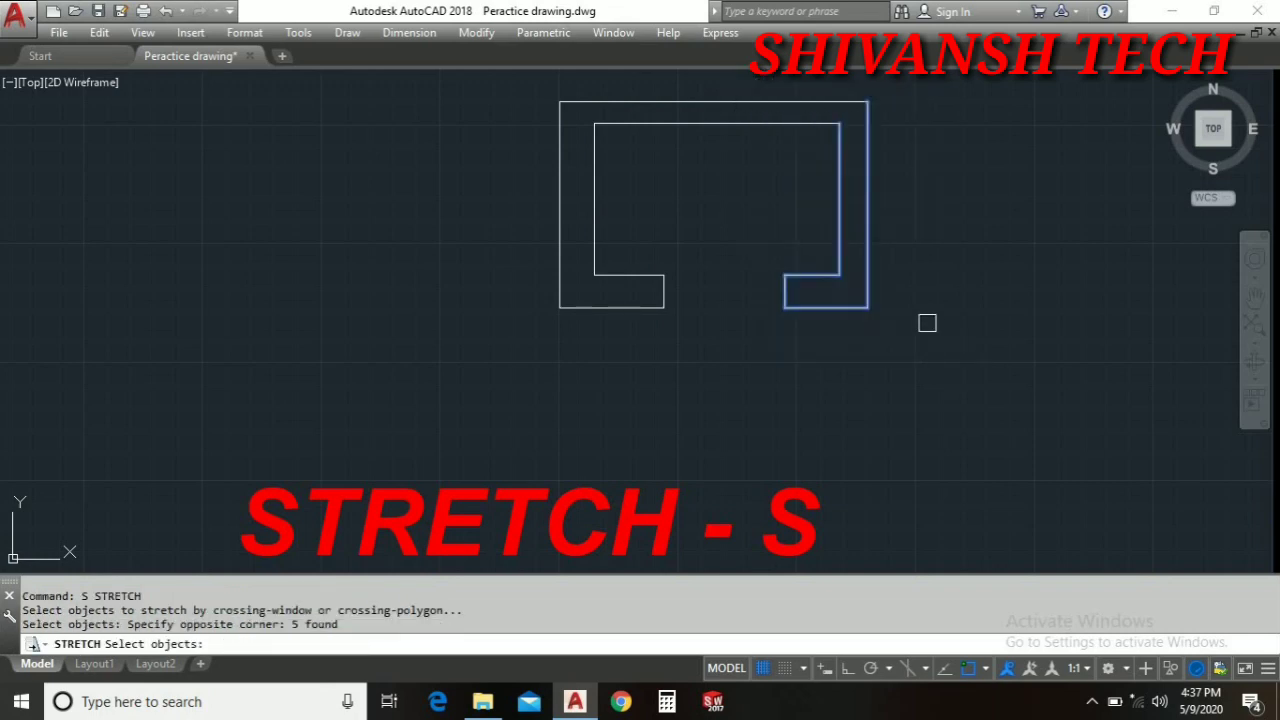
key("Return")
left_click(827, 241)
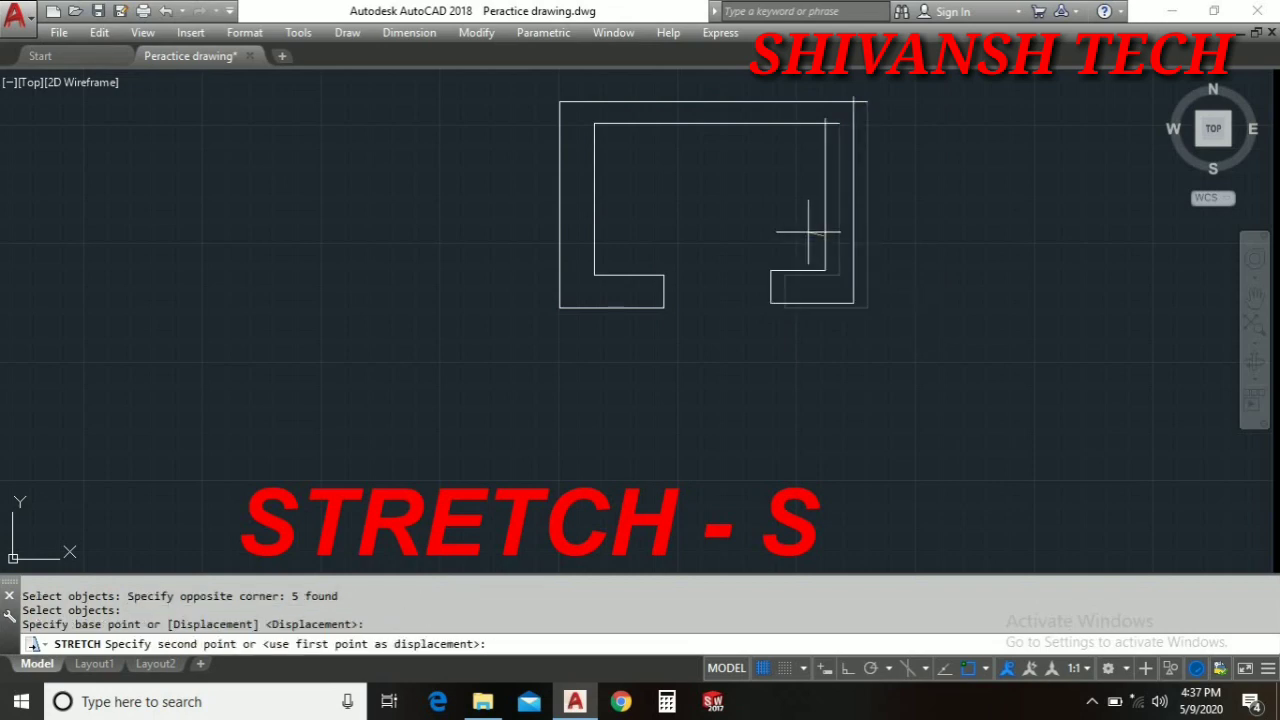
left_click(975, 251)
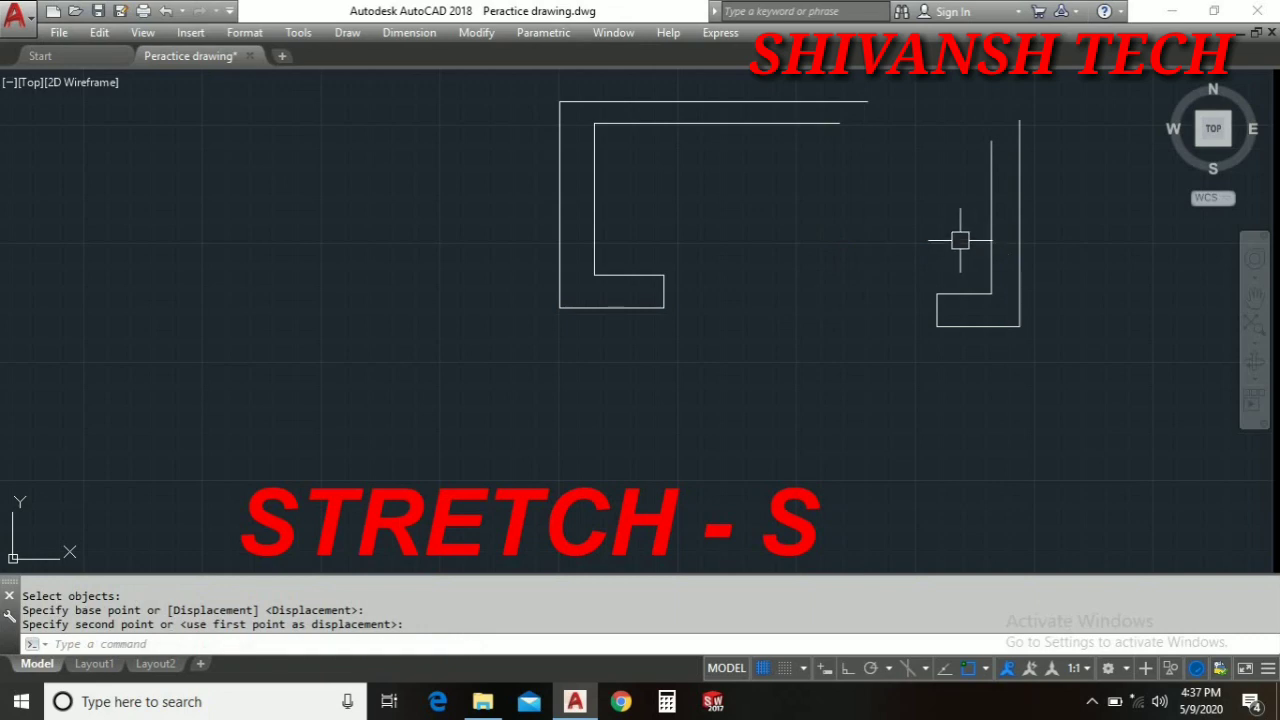
key("ctrl+z")
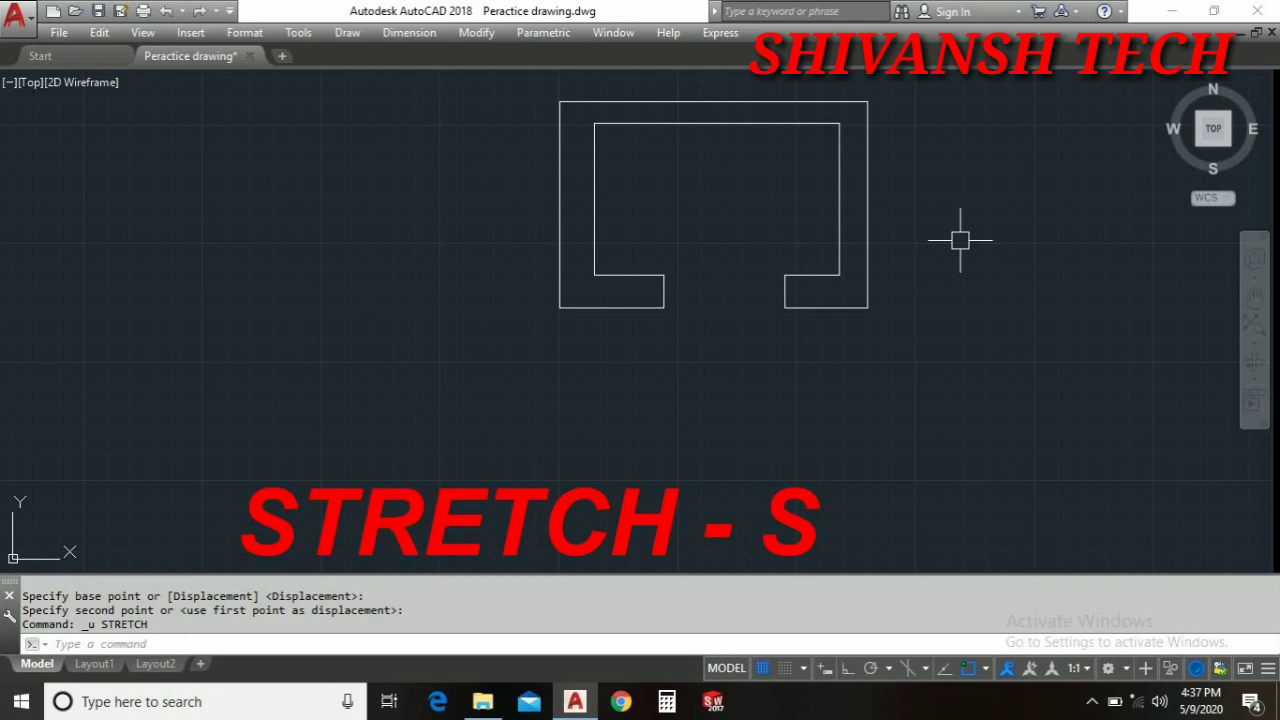
Stretch the wall end right of the opening about 4 units leftward from its upper corner, using a crossing selection.
type("S")
key("Return")
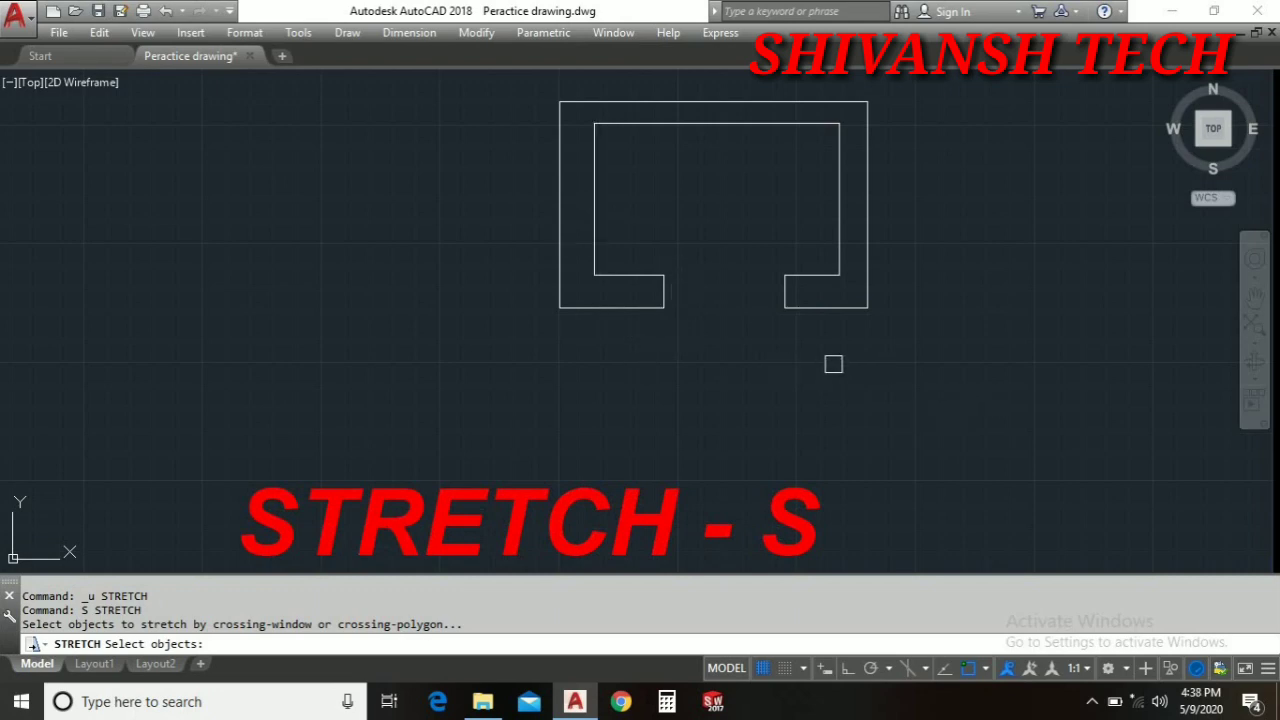
left_click(832, 363)
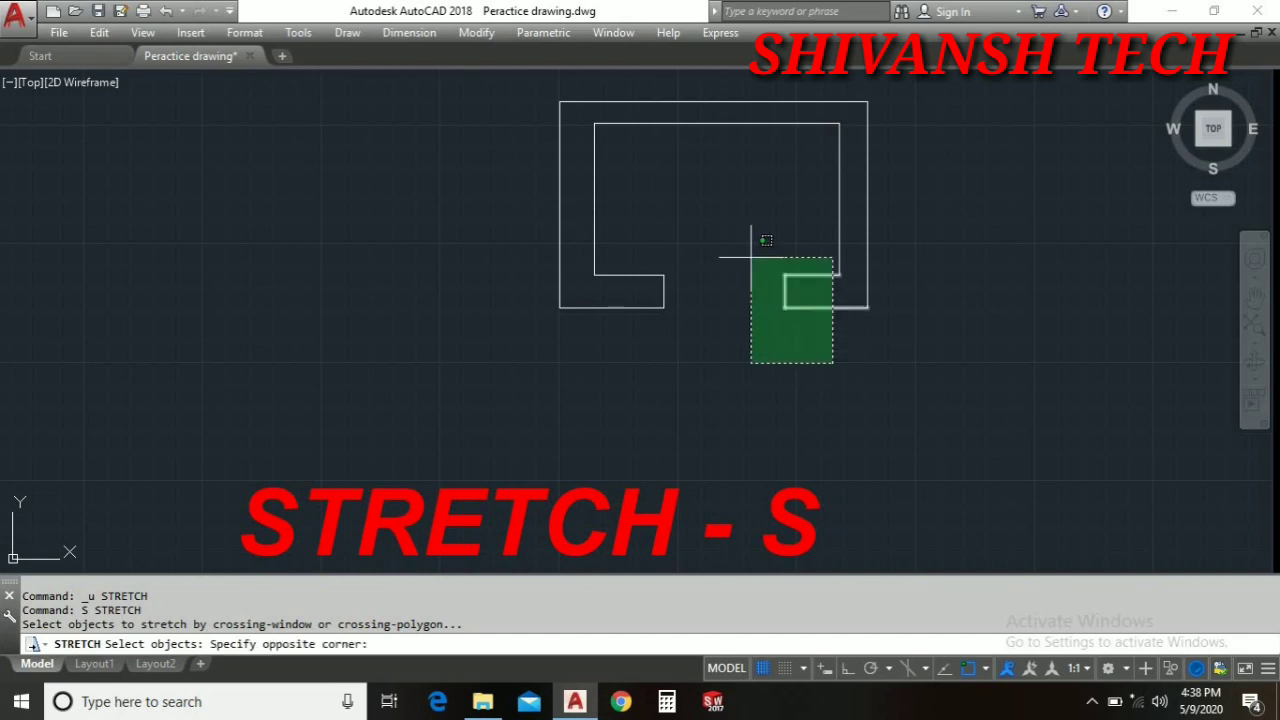
left_click(751, 258)
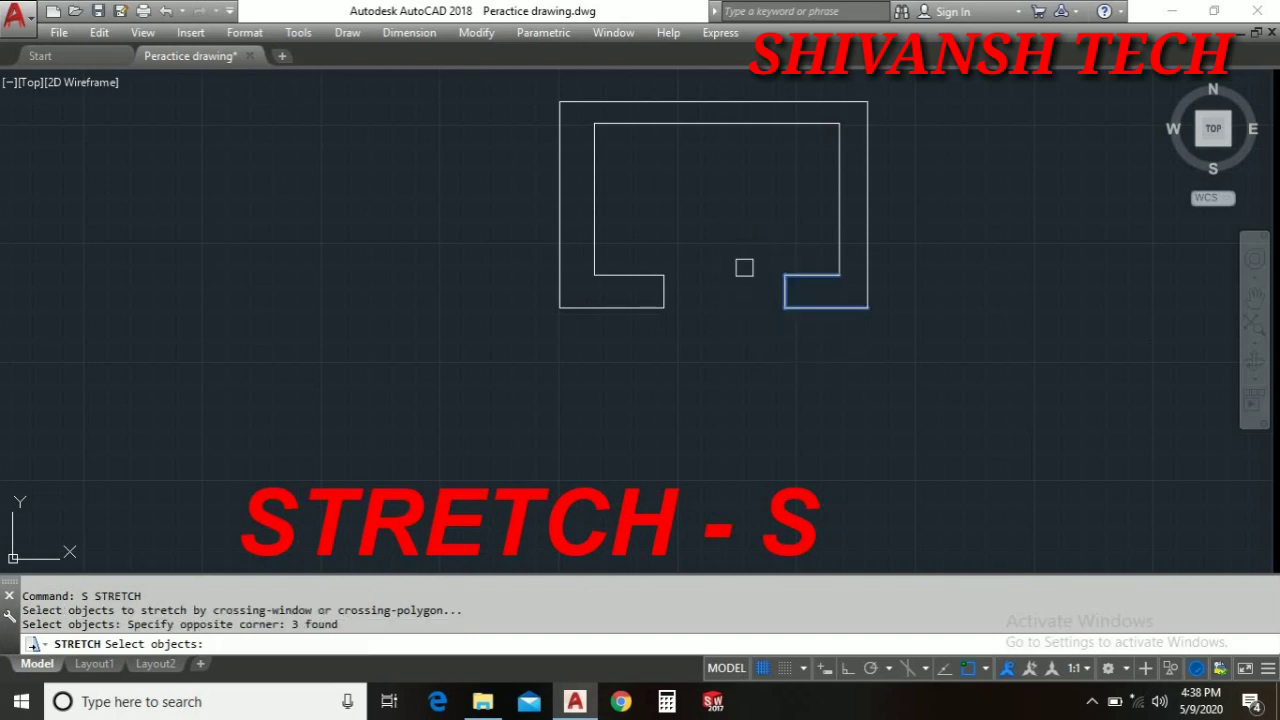
key("Return")
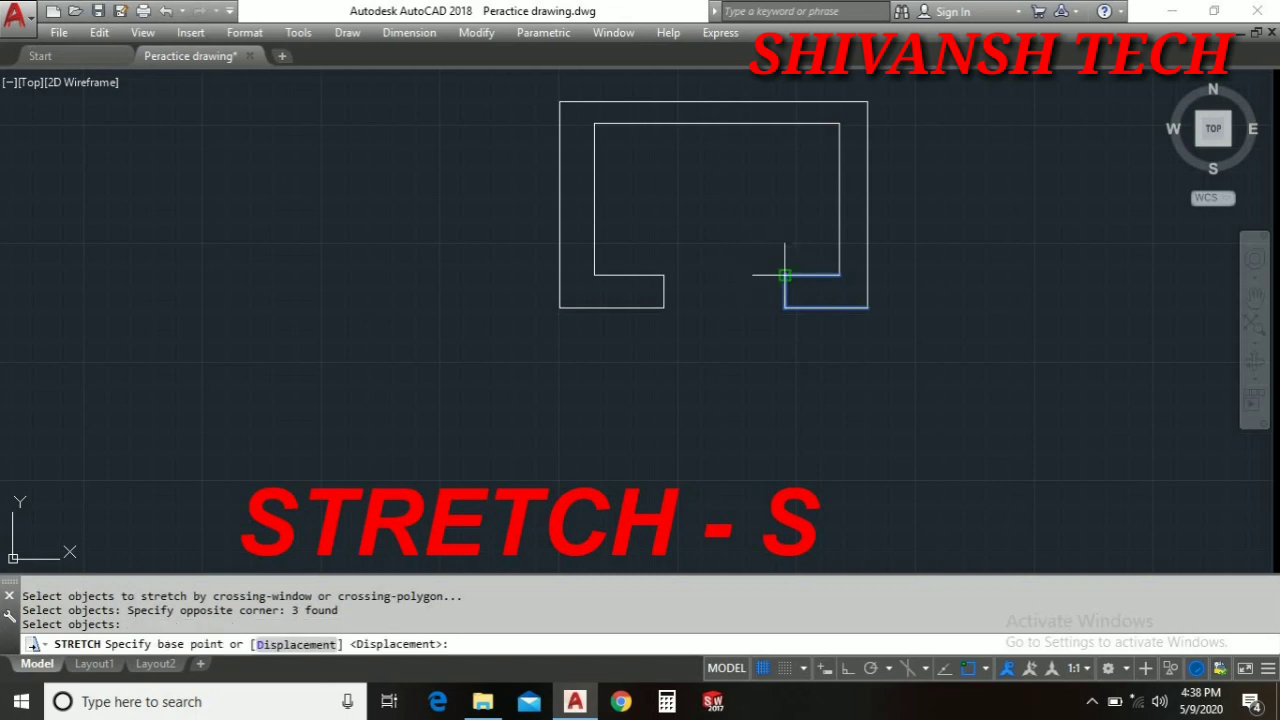
left_click(785, 274)
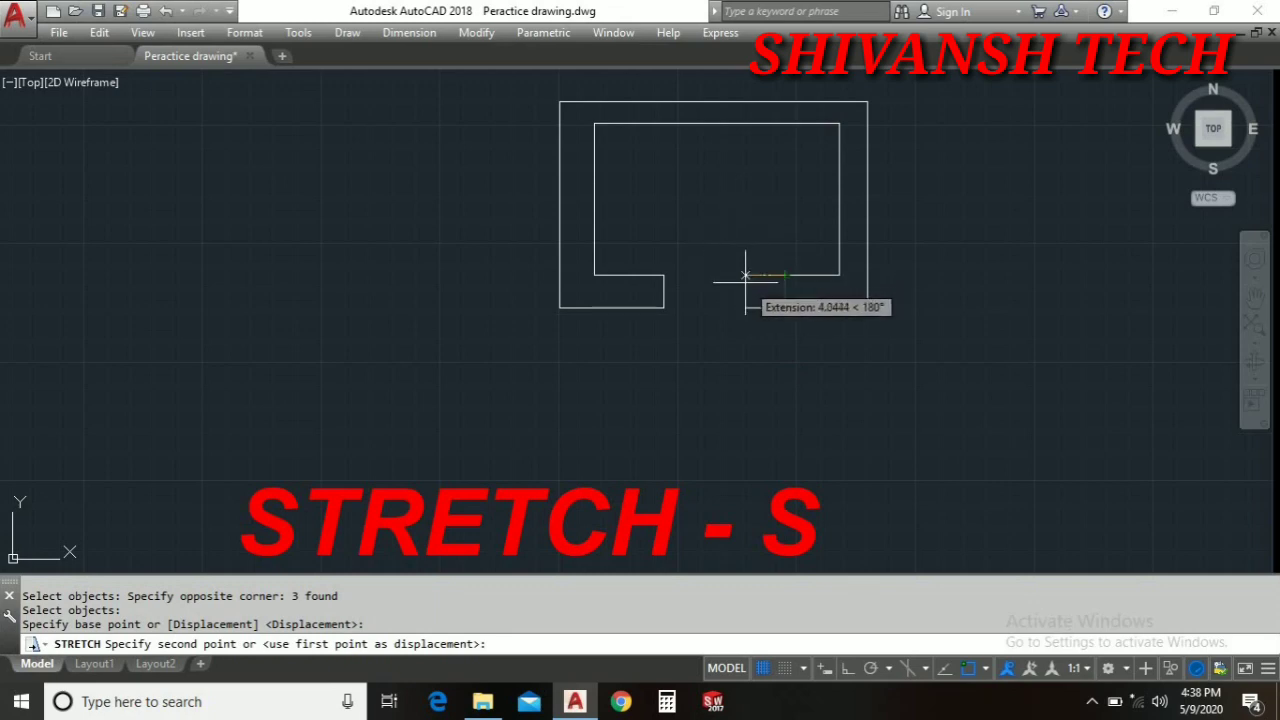
left_click(749, 275)
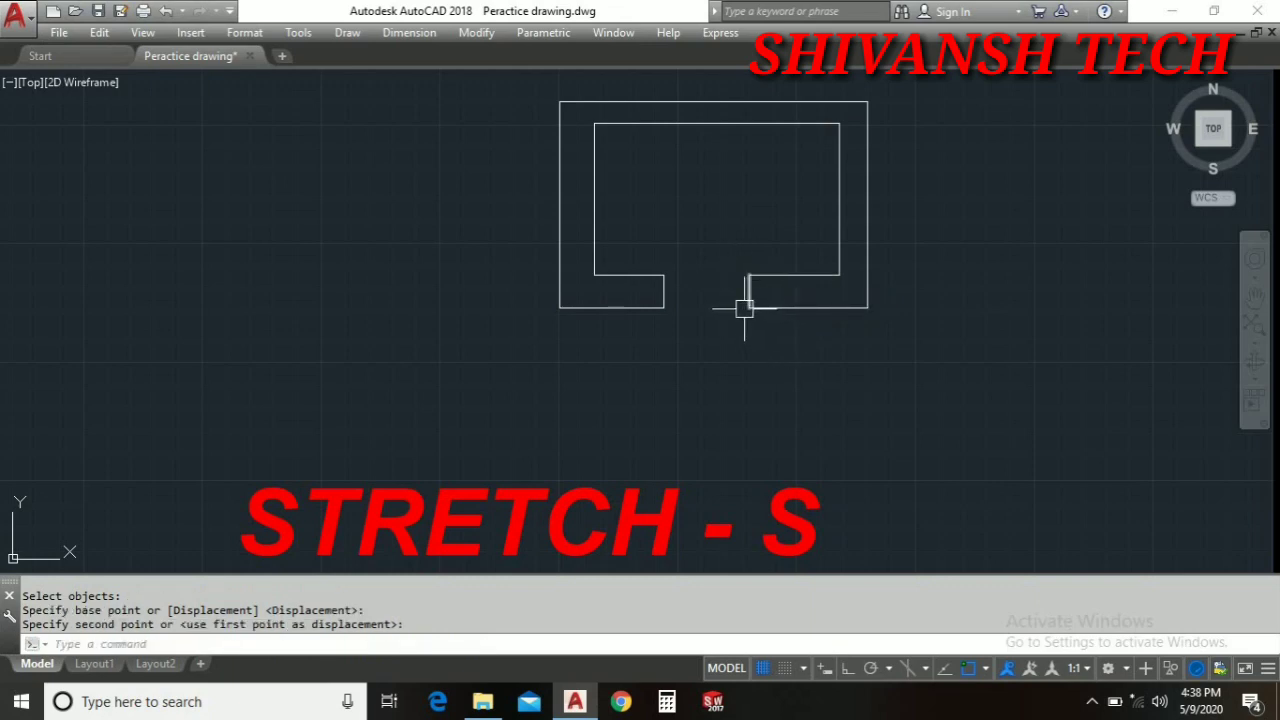
Stretch the wall ends on both sides of the opening together to shift the opening to the right.
key("Return")
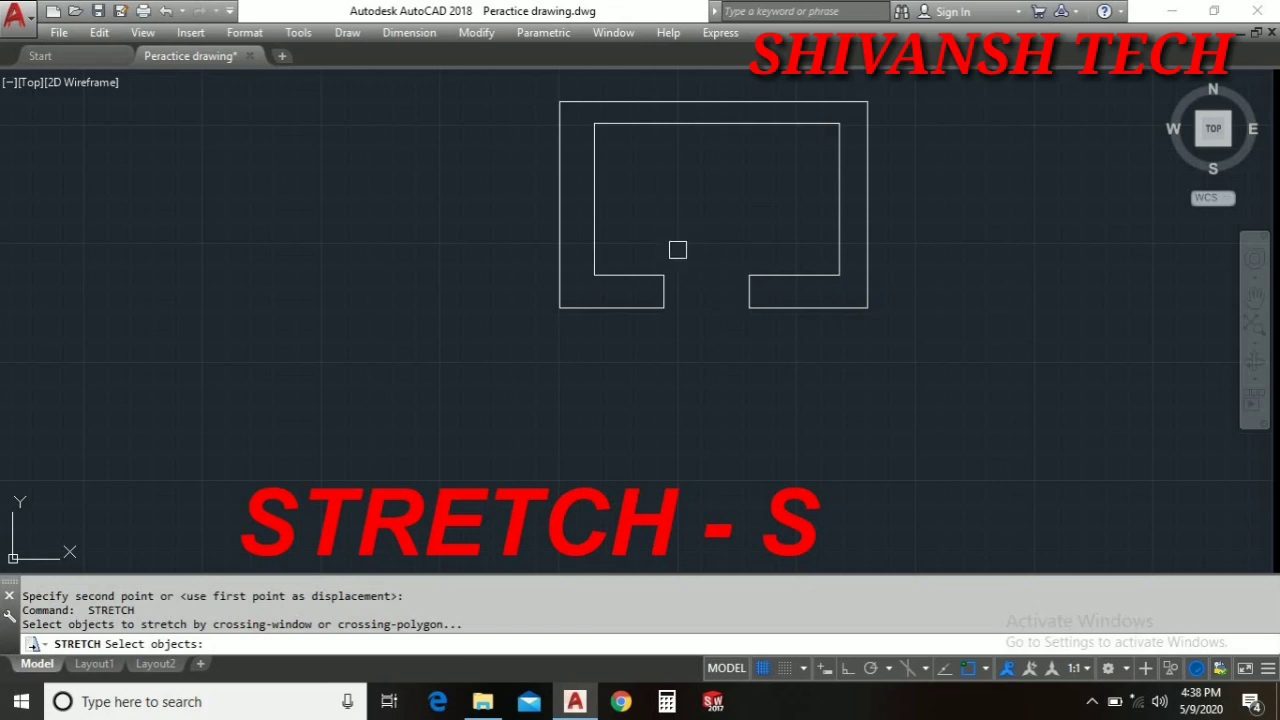
left_click(684, 336)
left_click(648, 253)
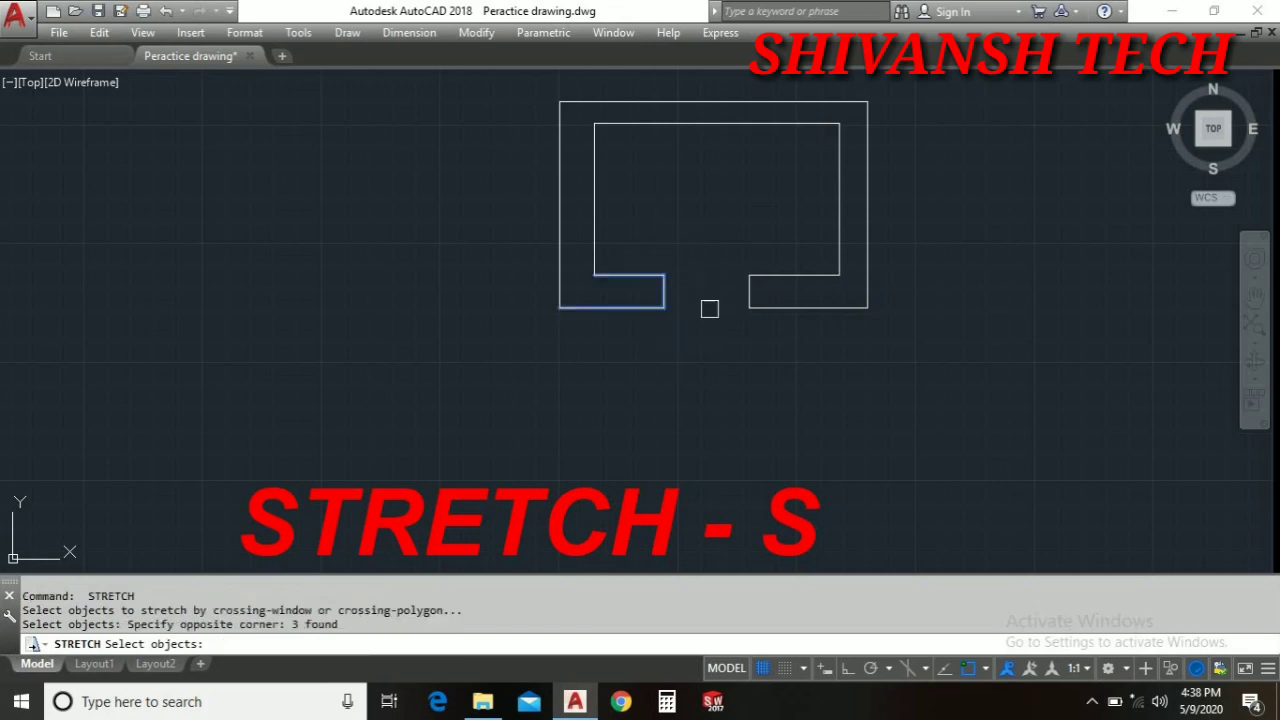
left_click(778, 360)
left_click(716, 265)
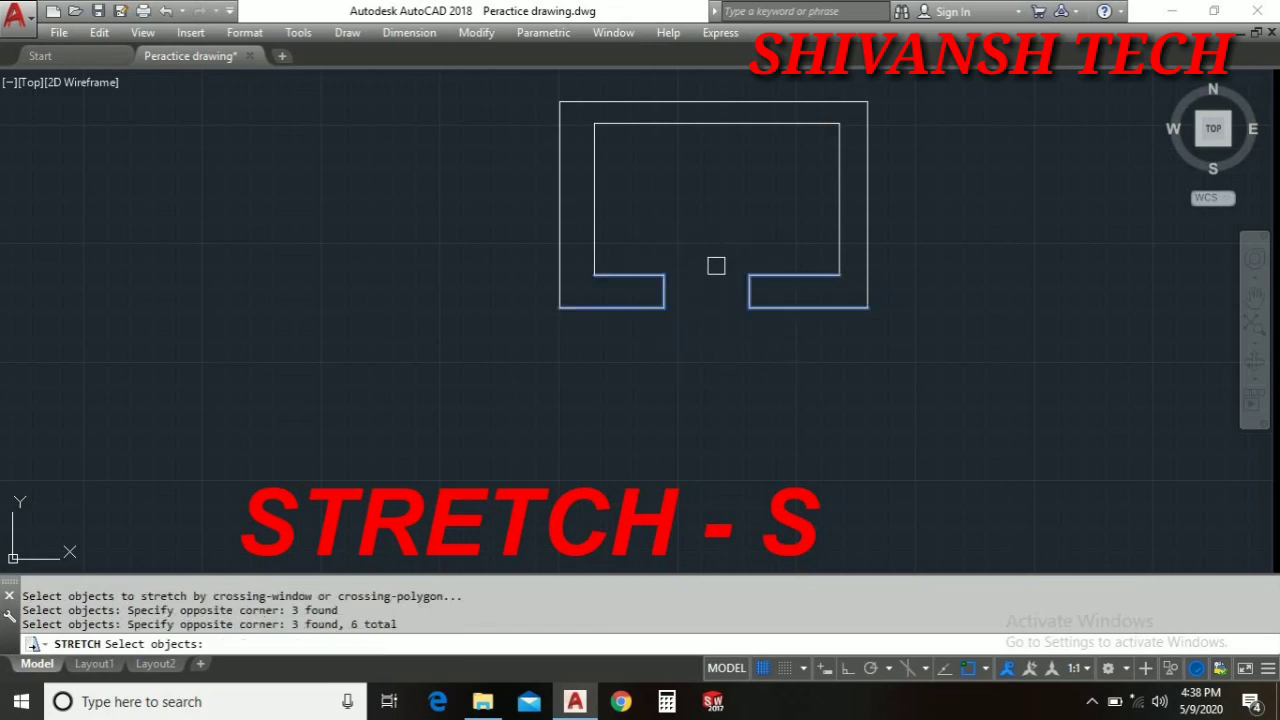
key("Return")
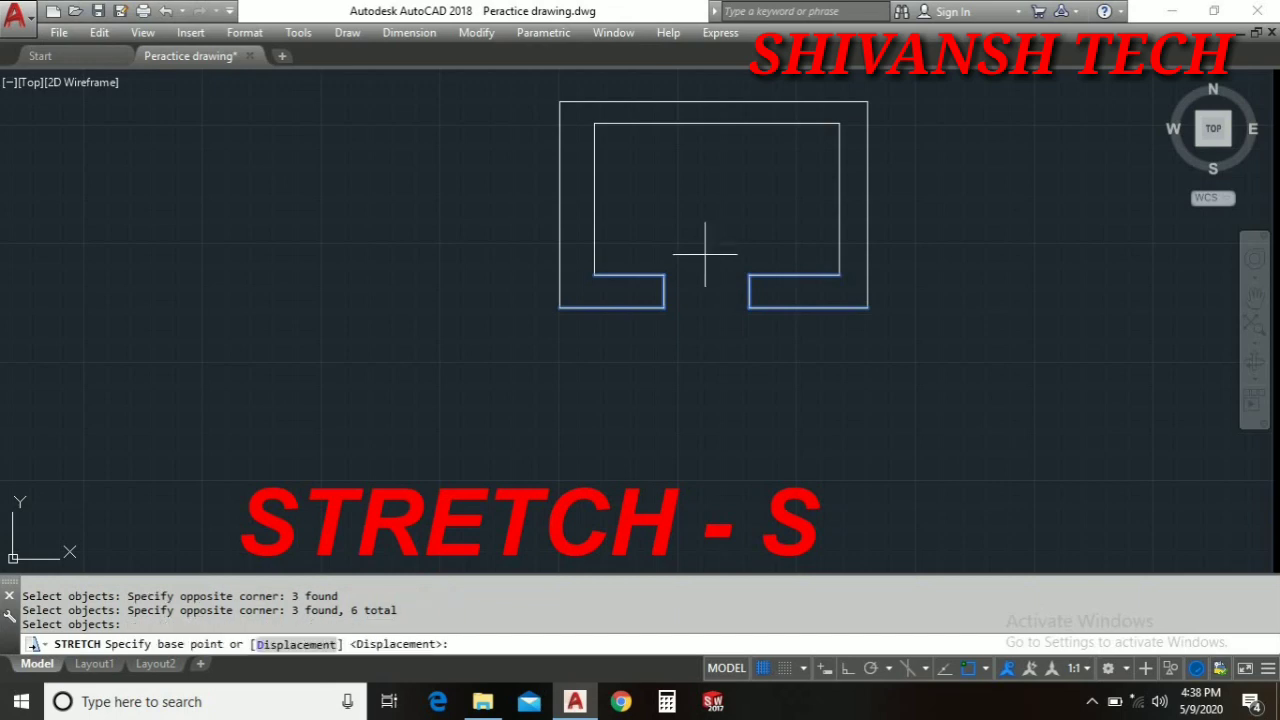
left_click(700, 270)
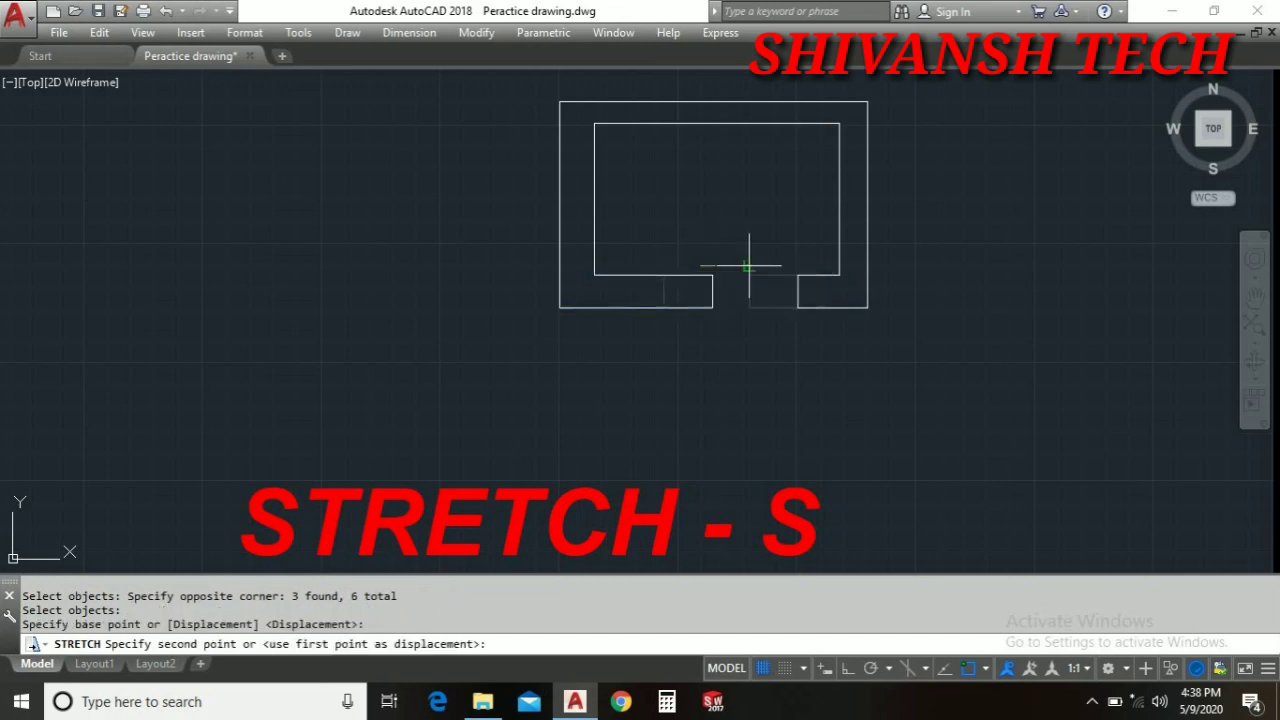
left_click(748, 267)
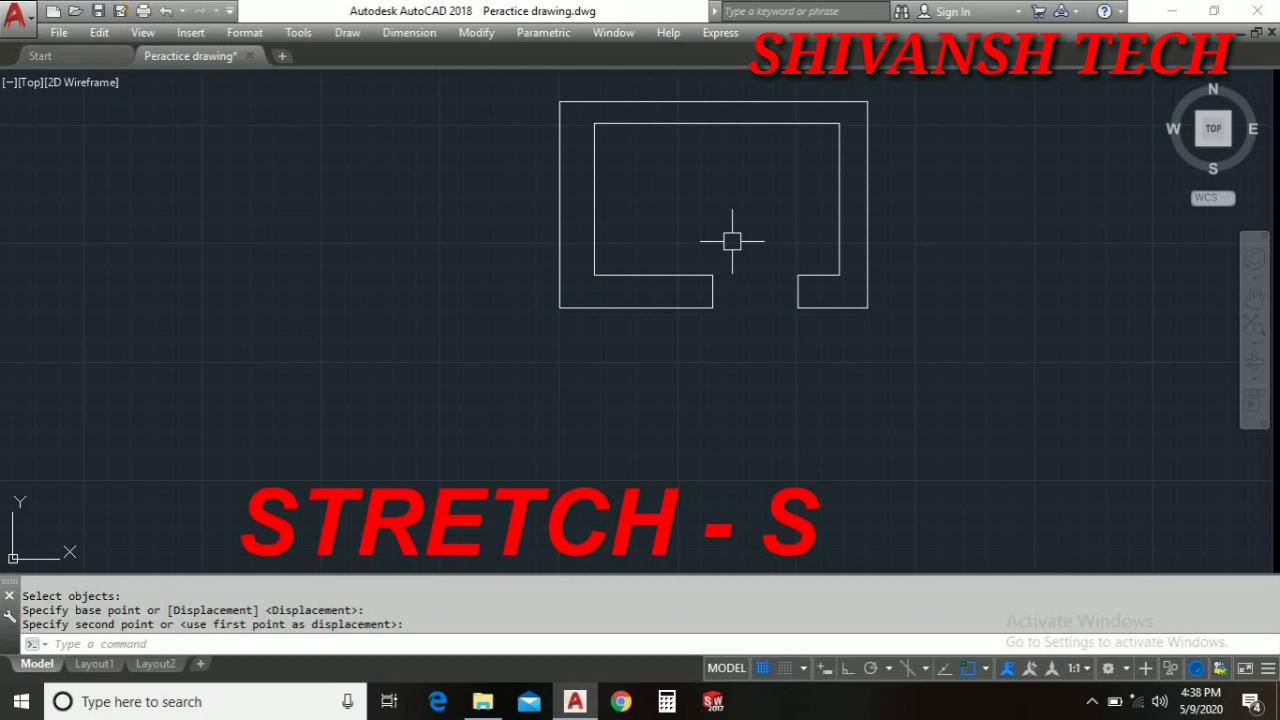
Stretch the right side of the wall outline 25 units to the right from its outer edge's midpoint, with Ortho on.
type("s")
key("Return")
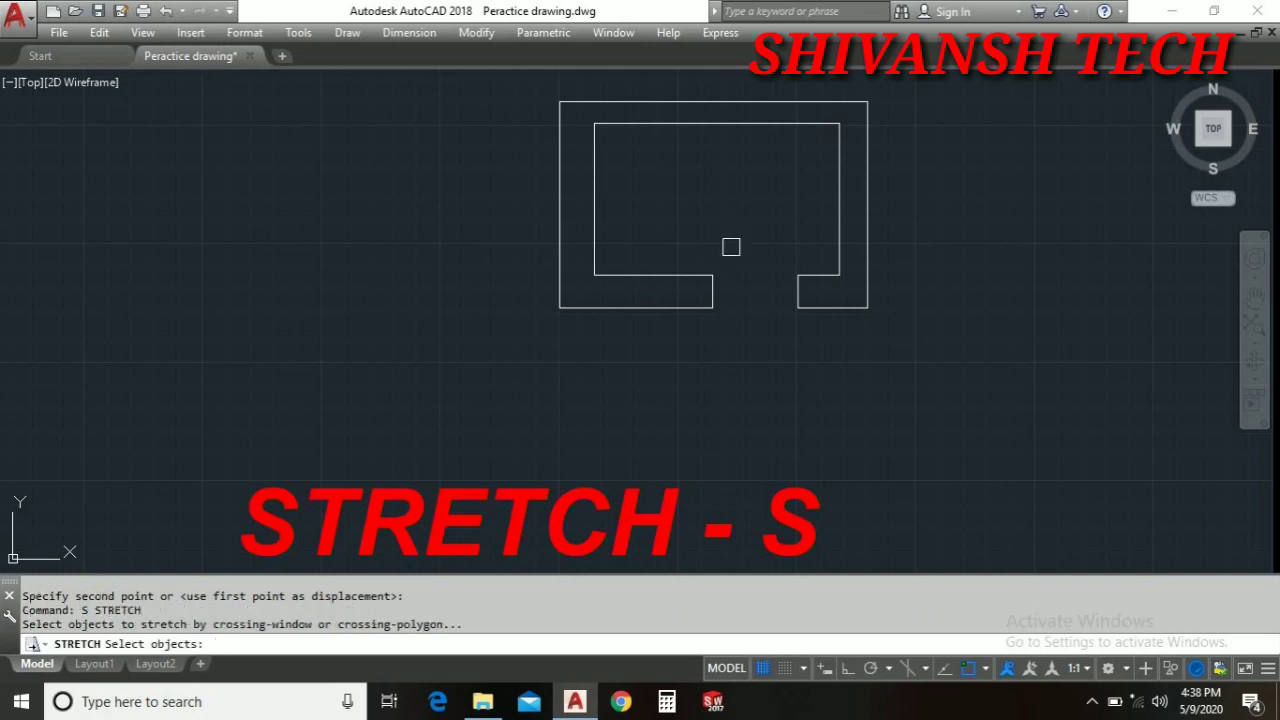
left_click(993, 391)
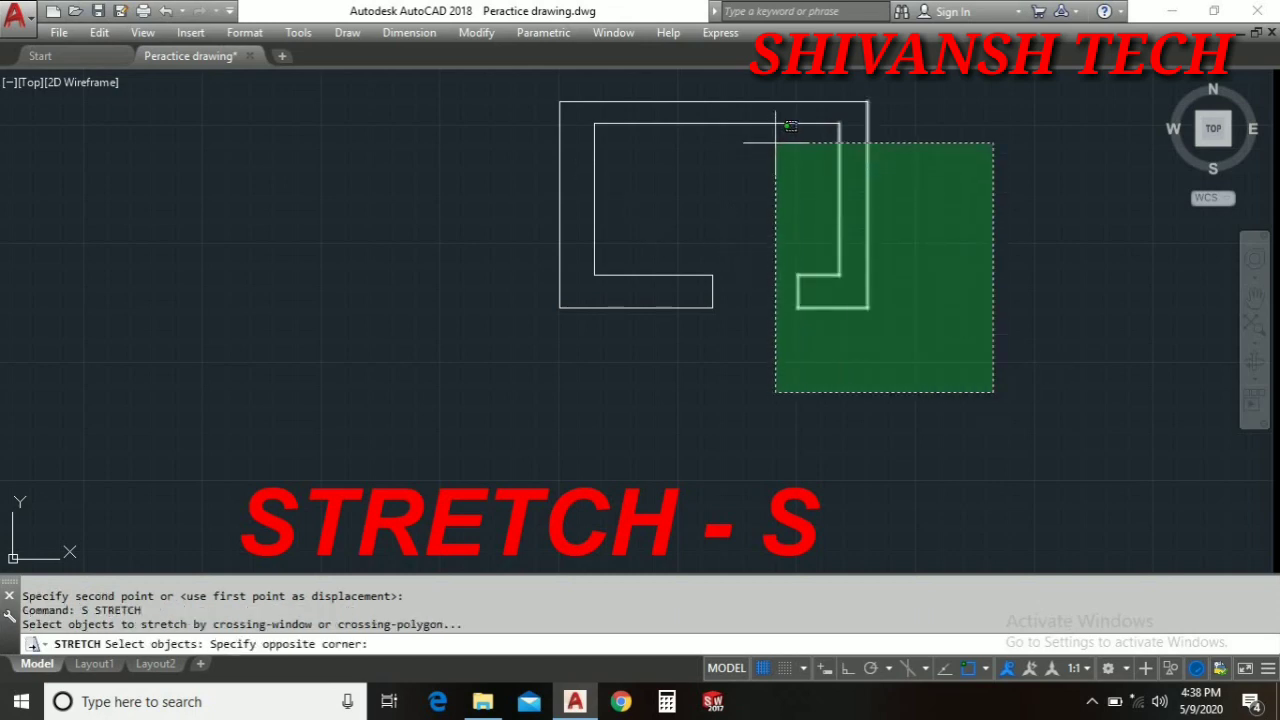
left_click(775, 78)
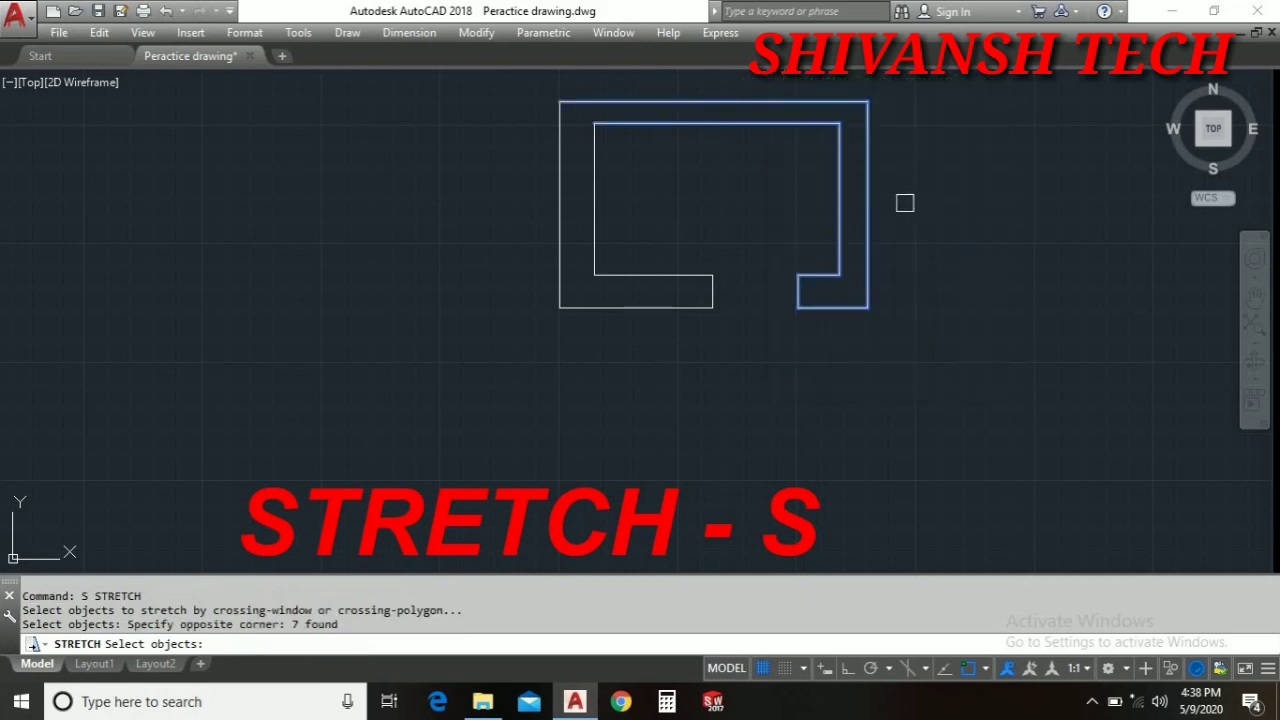
key("Return")
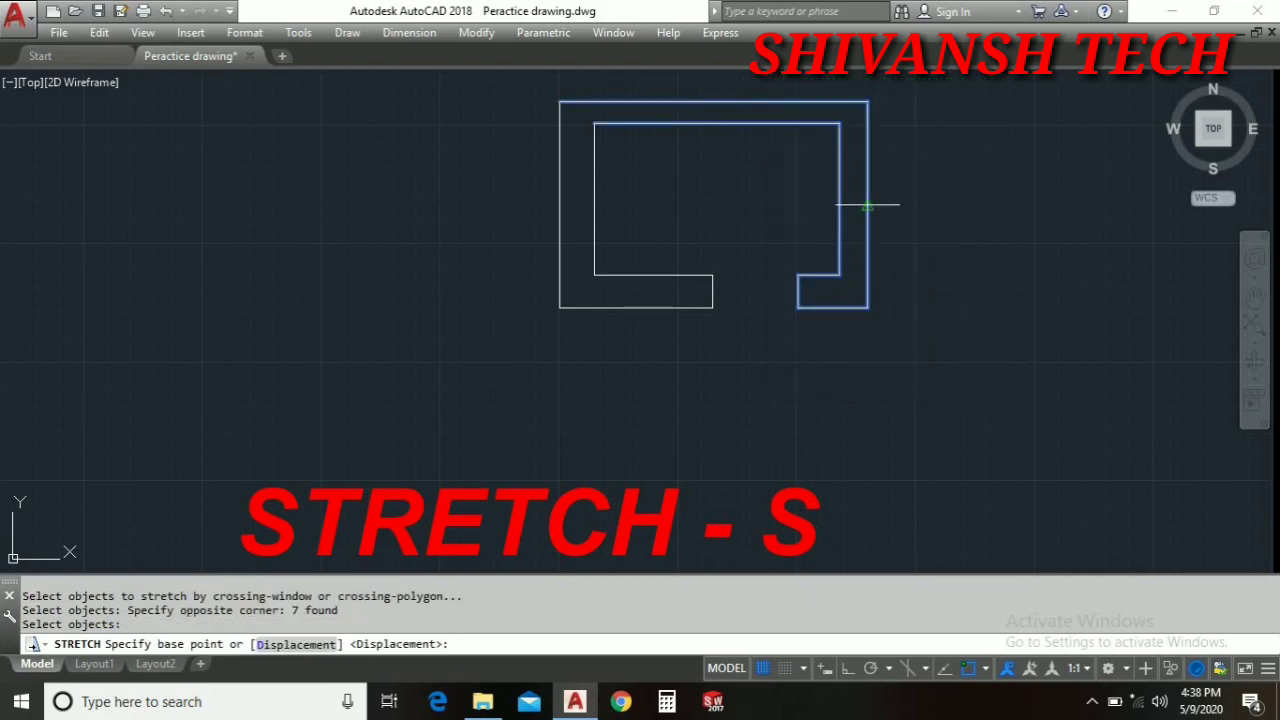
left_click(866, 205)
scroll(988, 238, "down", 5)
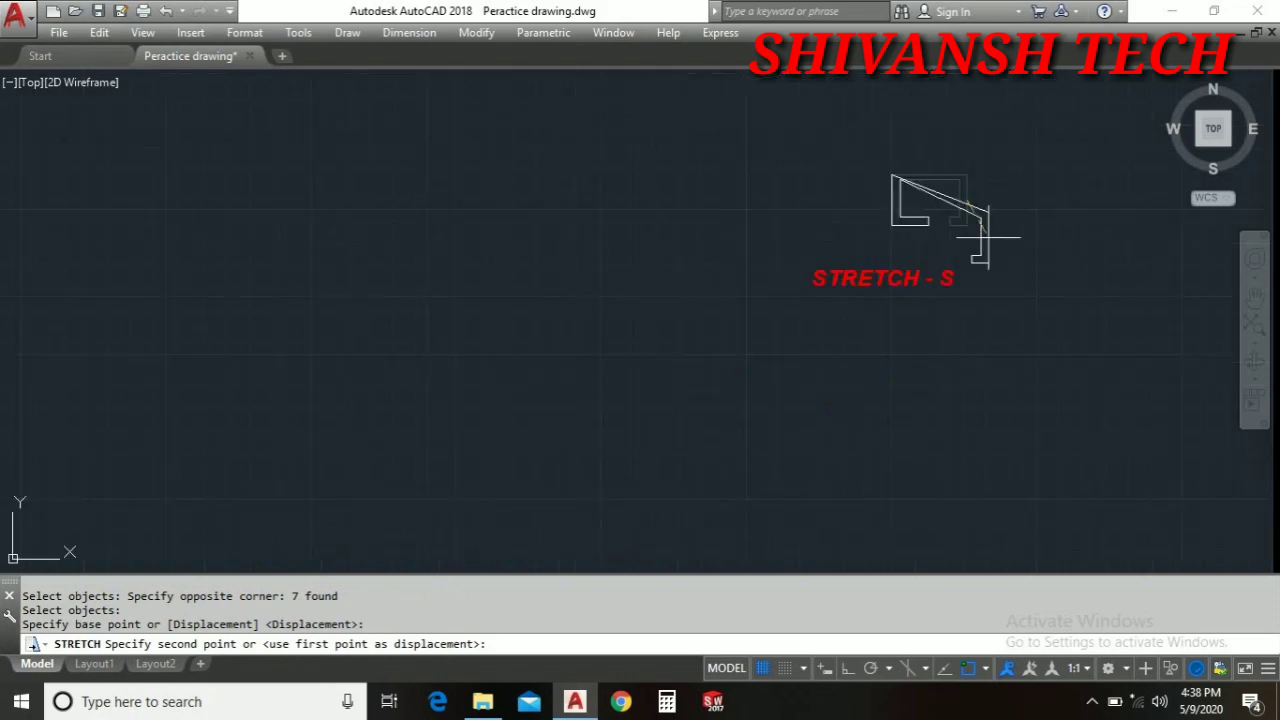
scroll(1040, 180, "up", 5)
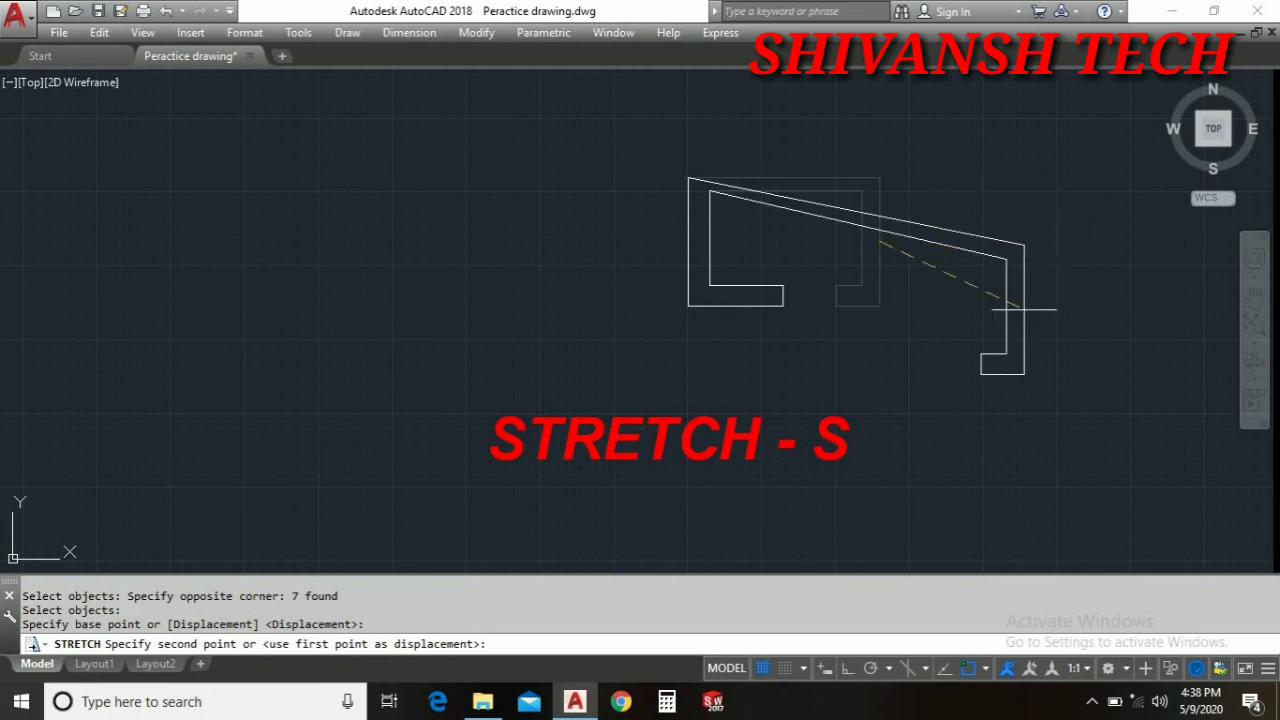
left_click(846, 668)
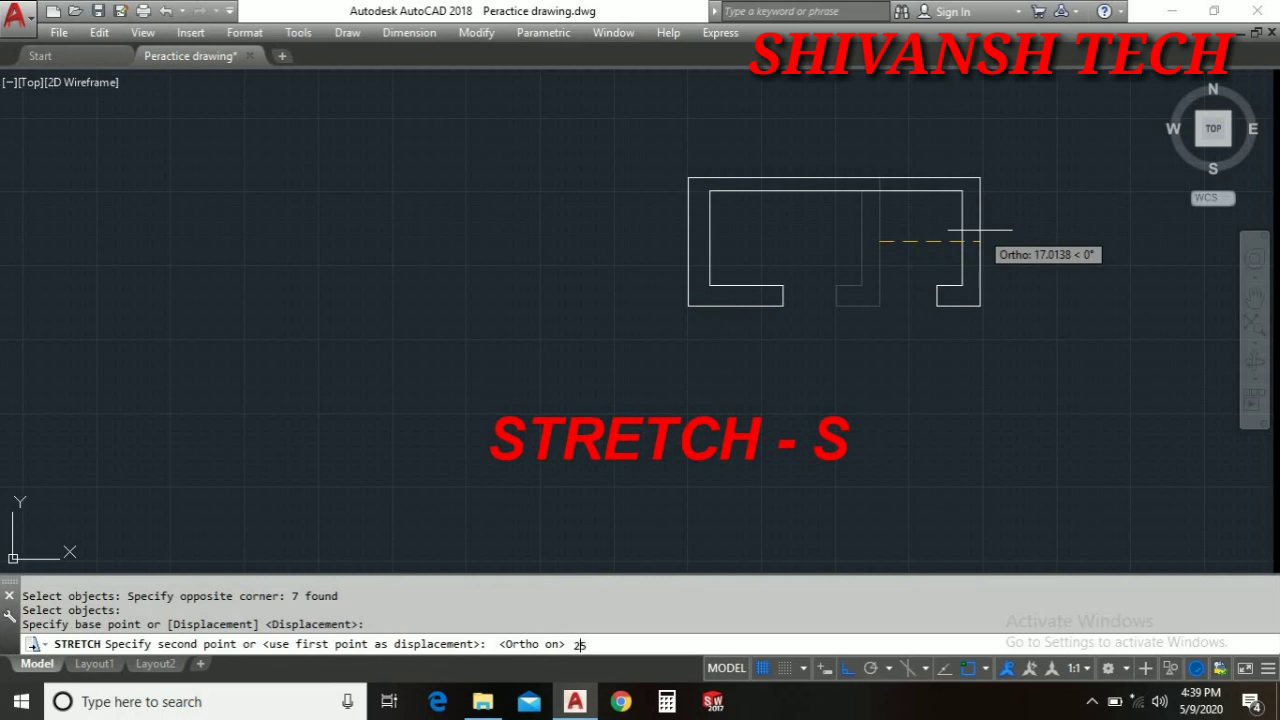
key("Return")
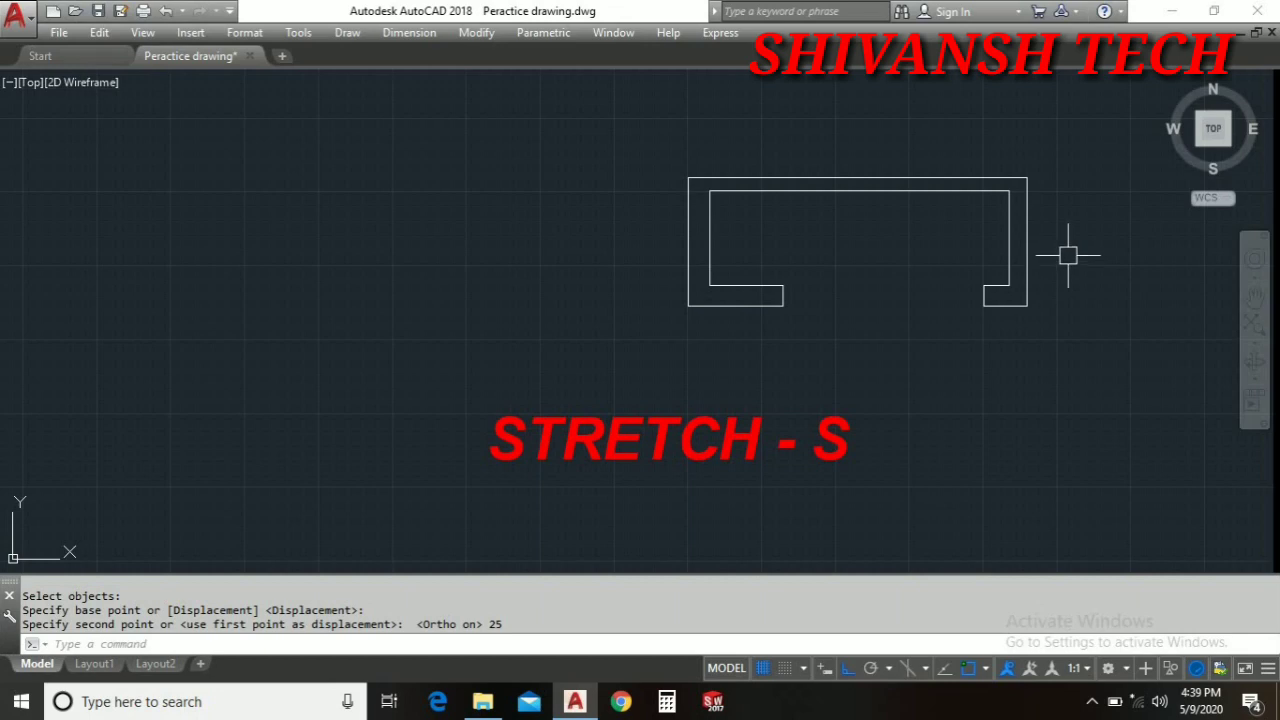
left_click(1072, 310)
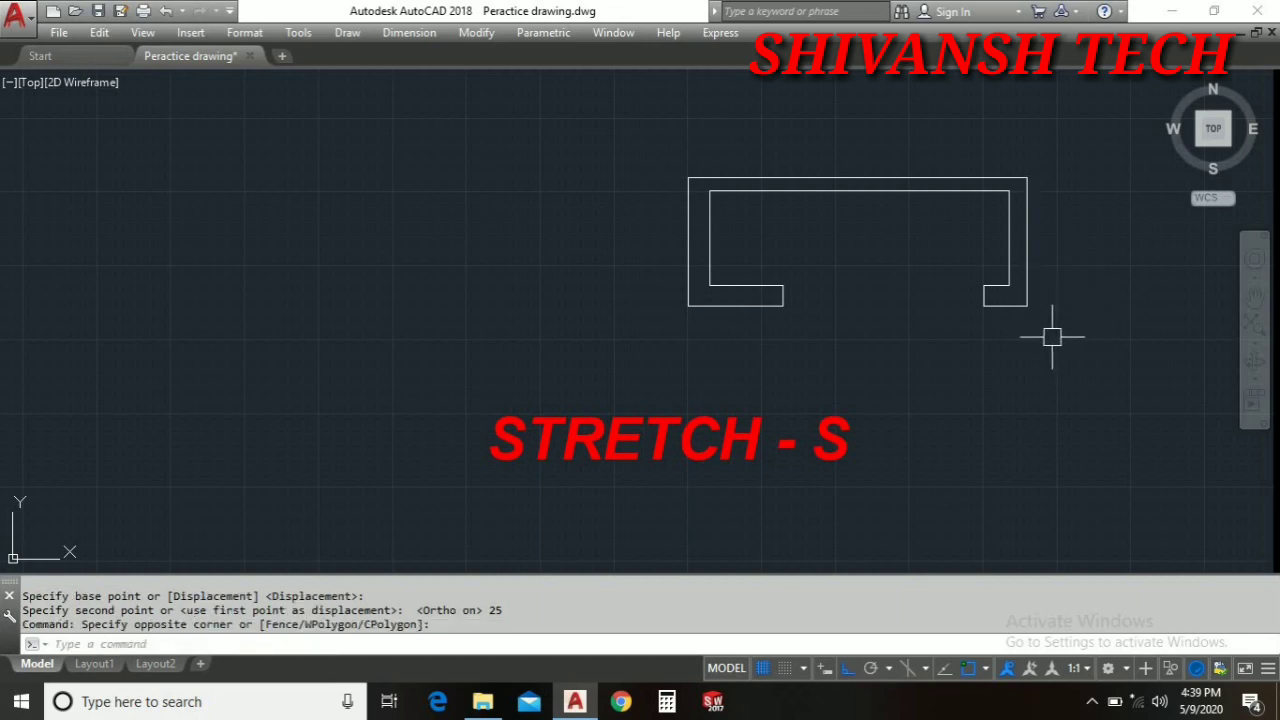
Stretch the entire lower part of the wall outline 10 units downward, using a crossing selection over both side walls.
key("Return")
left_click(1052, 348)
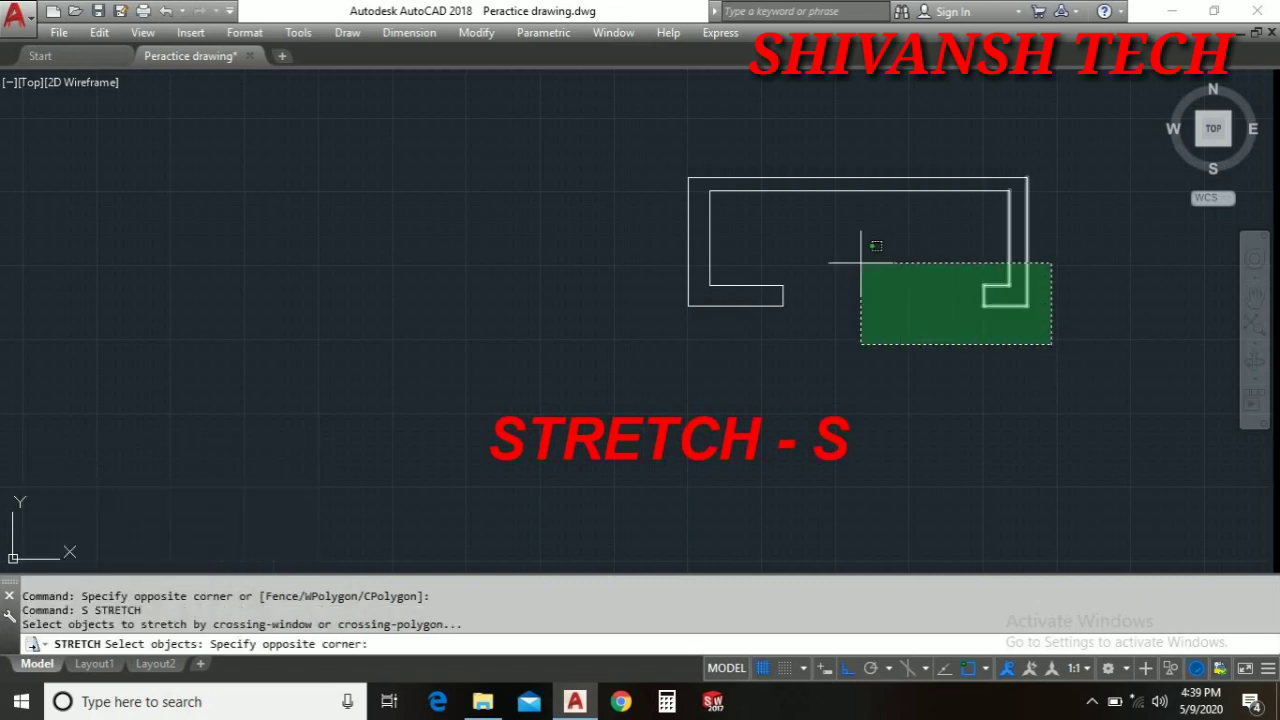
left_click(642, 271)
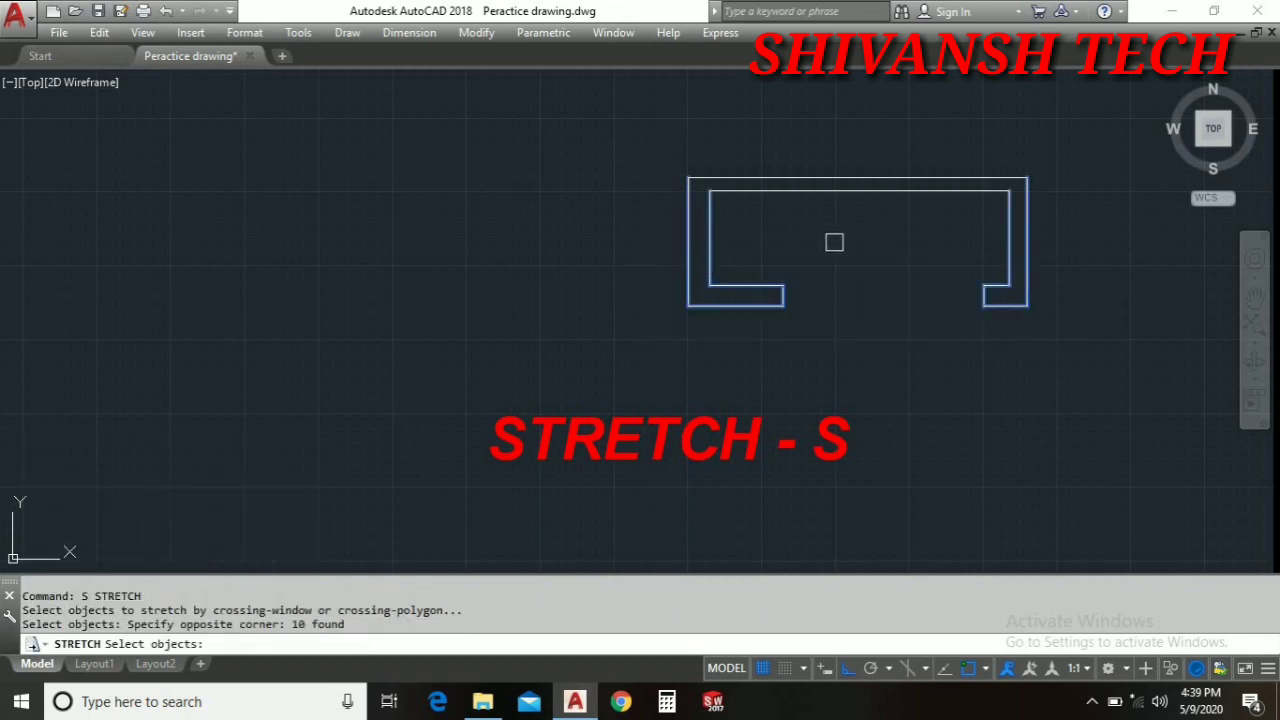
key("Return")
left_click(869, 302)
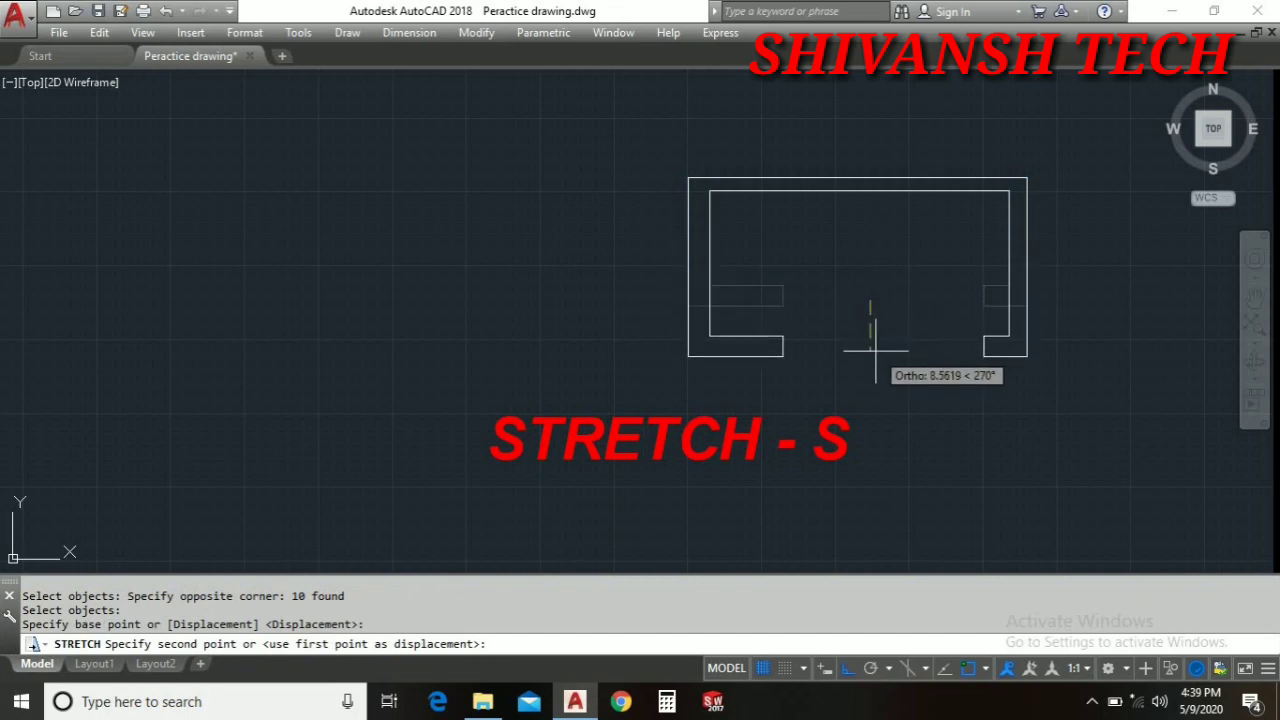
type("10")
key("Return")
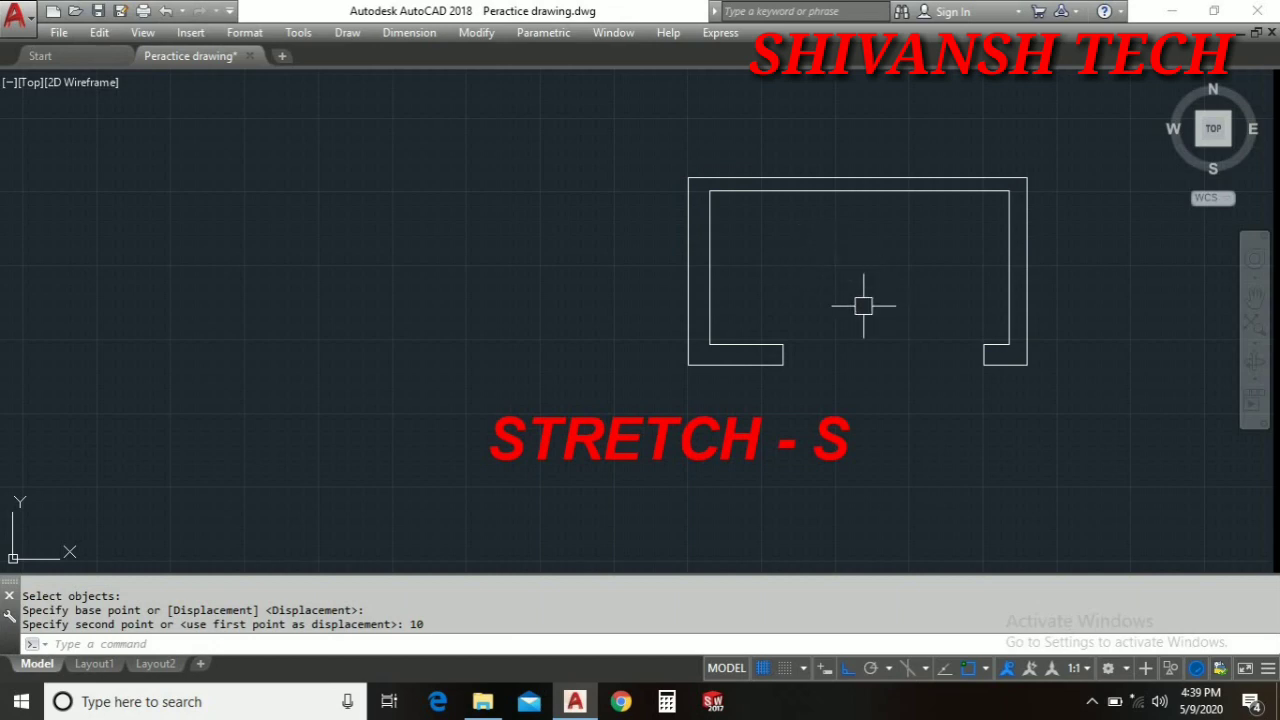
Draw a circle in the empty space well to the left of the wall outline.
middle_click_drag(873, 308, 921, 308)
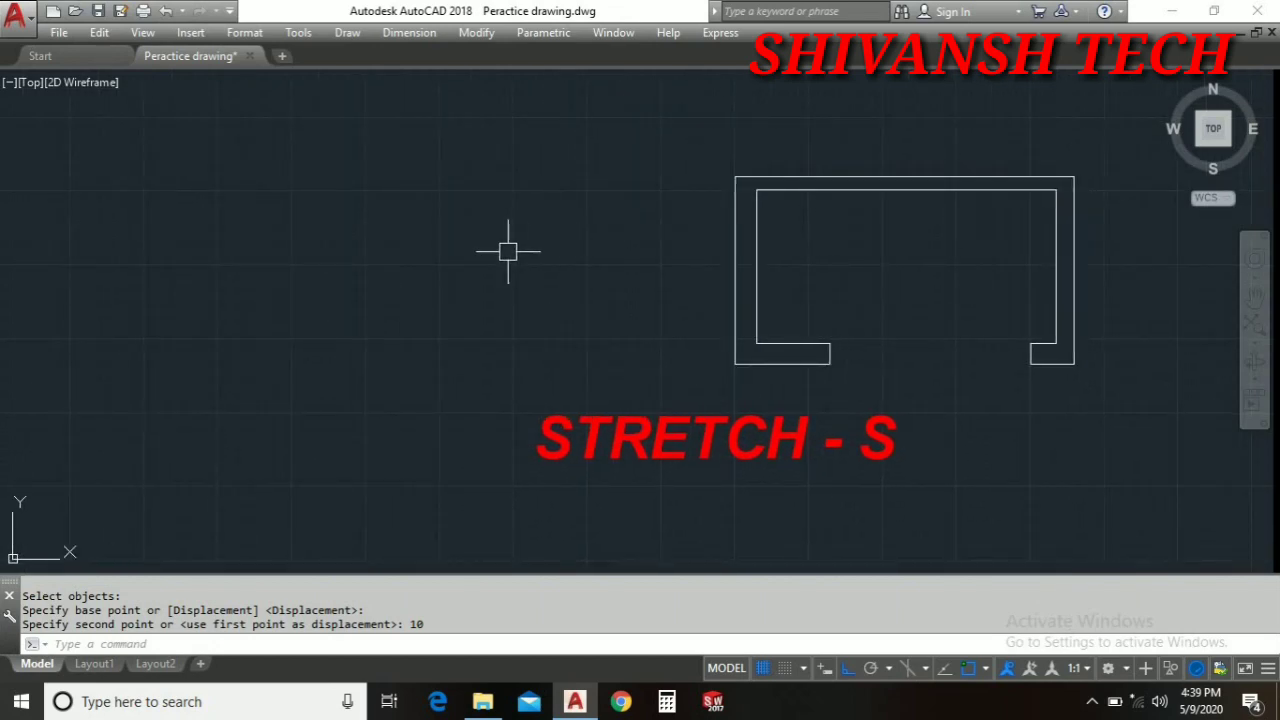
key("Return")
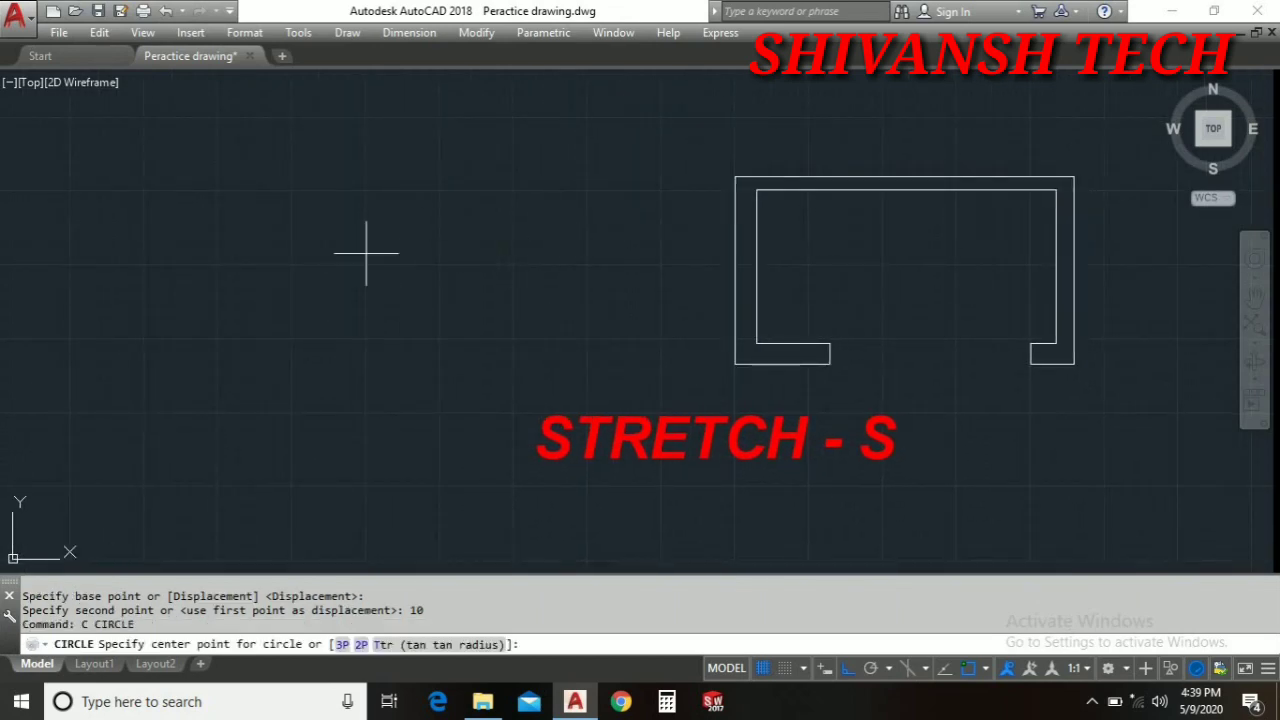
left_click(241, 277)
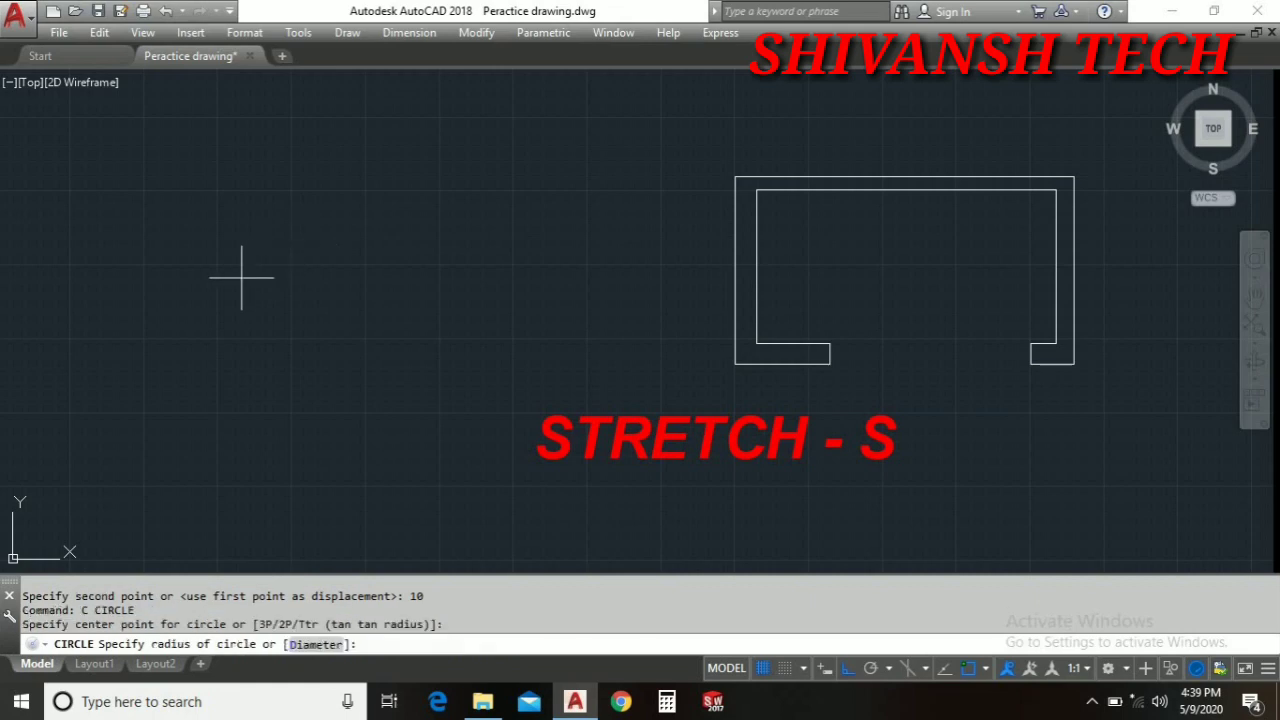
left_click(284, 299)
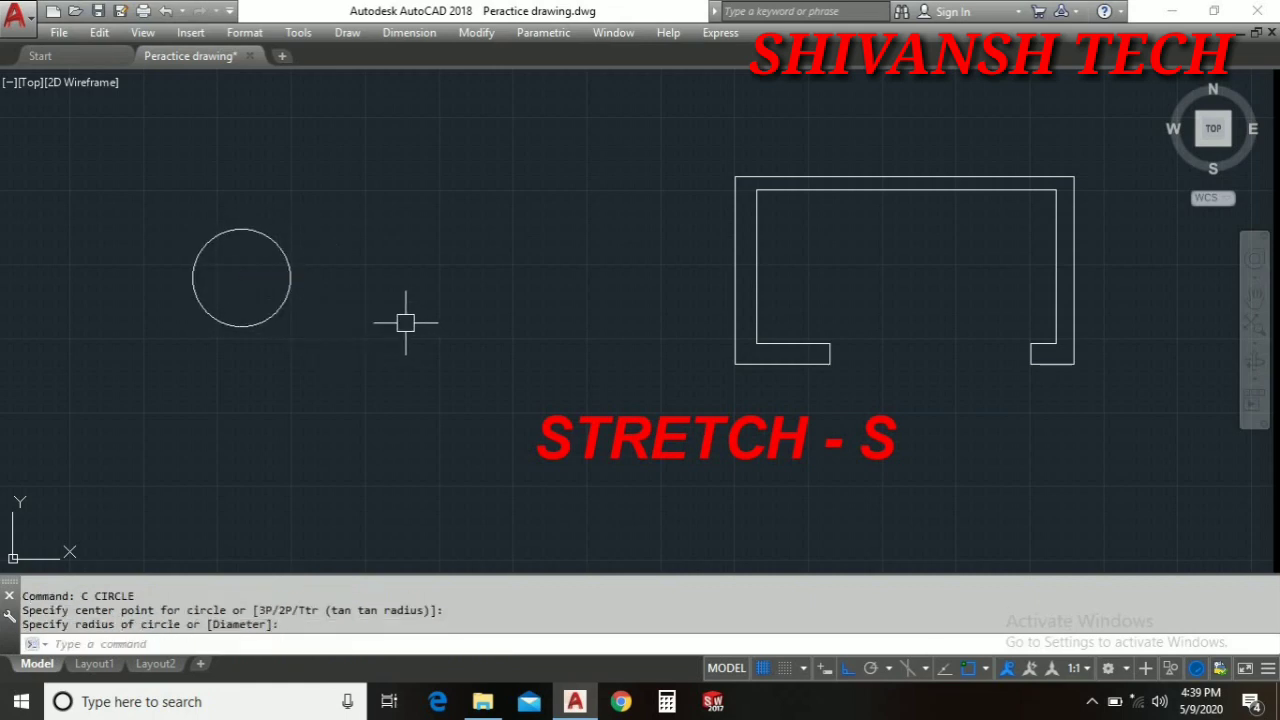
Draw a second circle with a radius of about 7.6 units between the first circle and the wall outline.
key("Return")
left_click(524, 251)
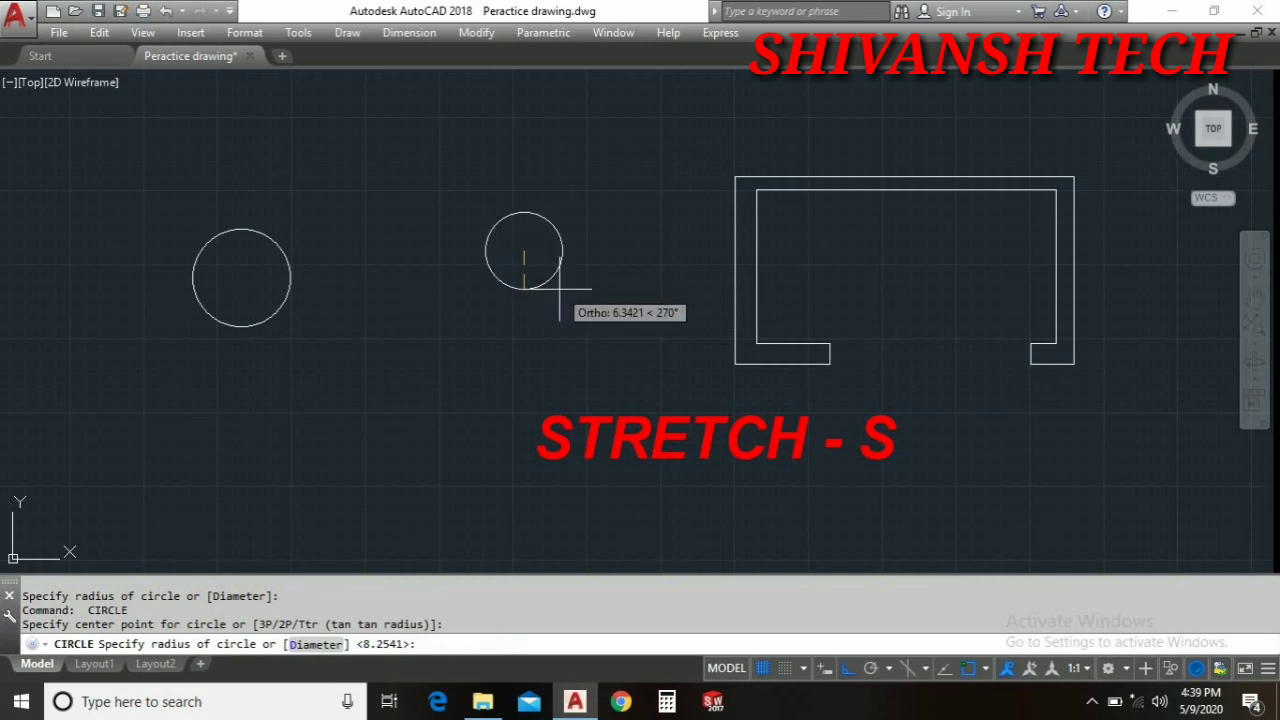
left_click(556, 283)
Draw a line from the top of the first circle to the top of the second circle.
type("l")
key("Return")
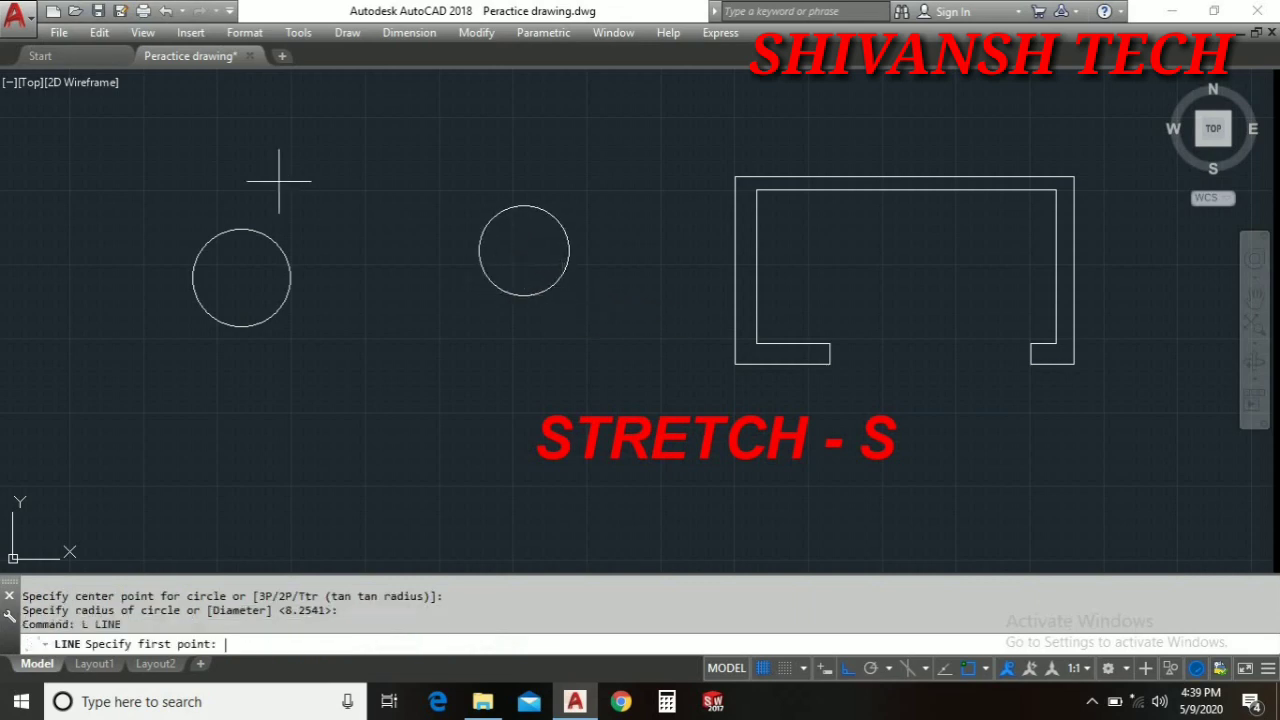
left_click(241, 229)
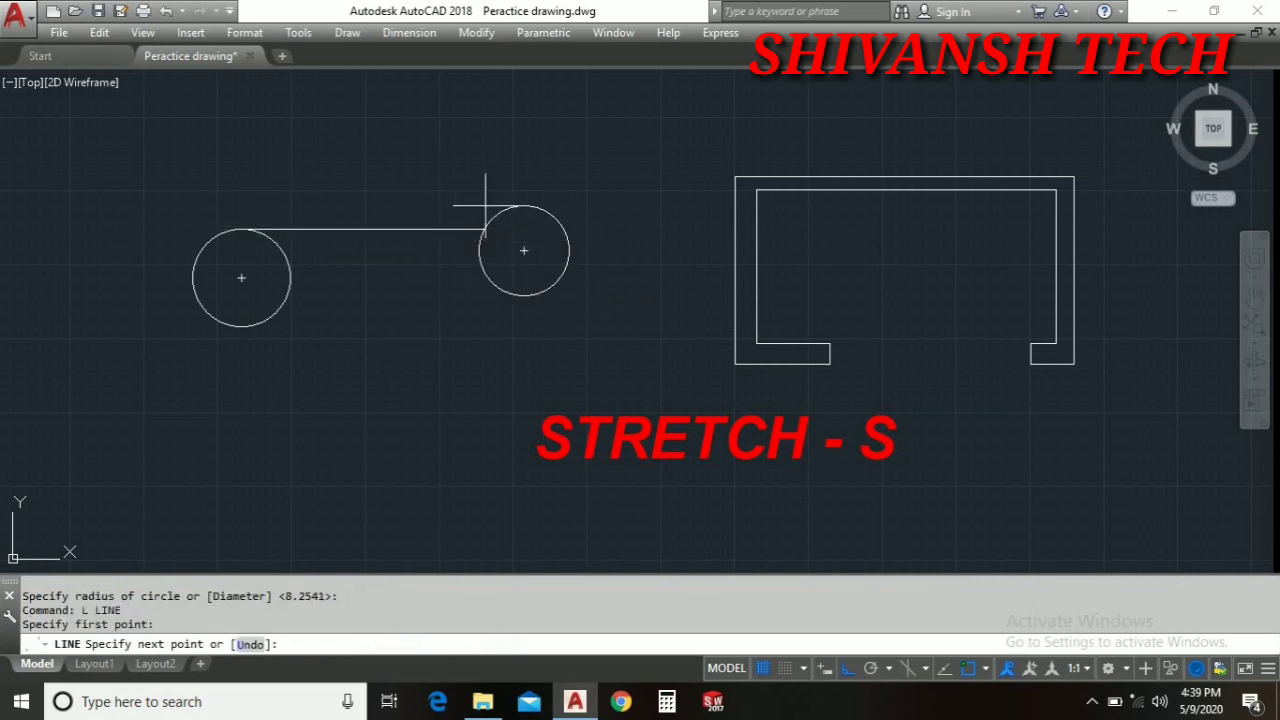
left_click(522, 206)
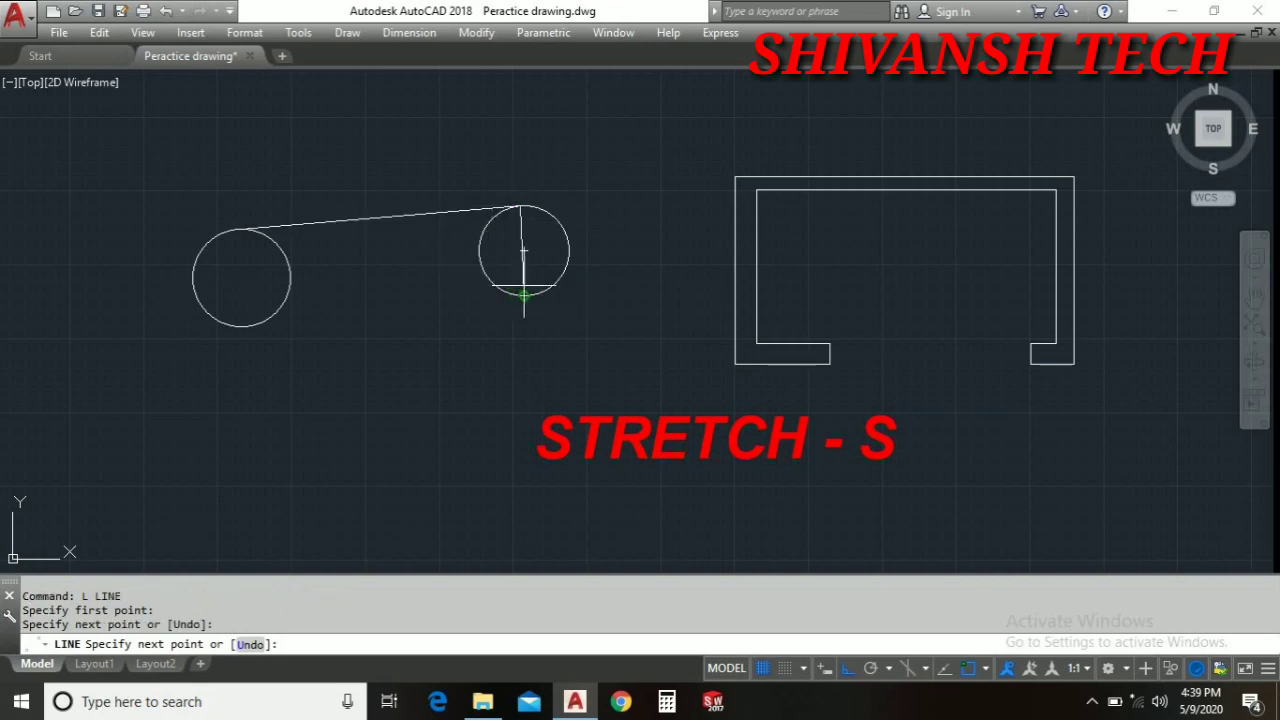
right_click(559, 325)
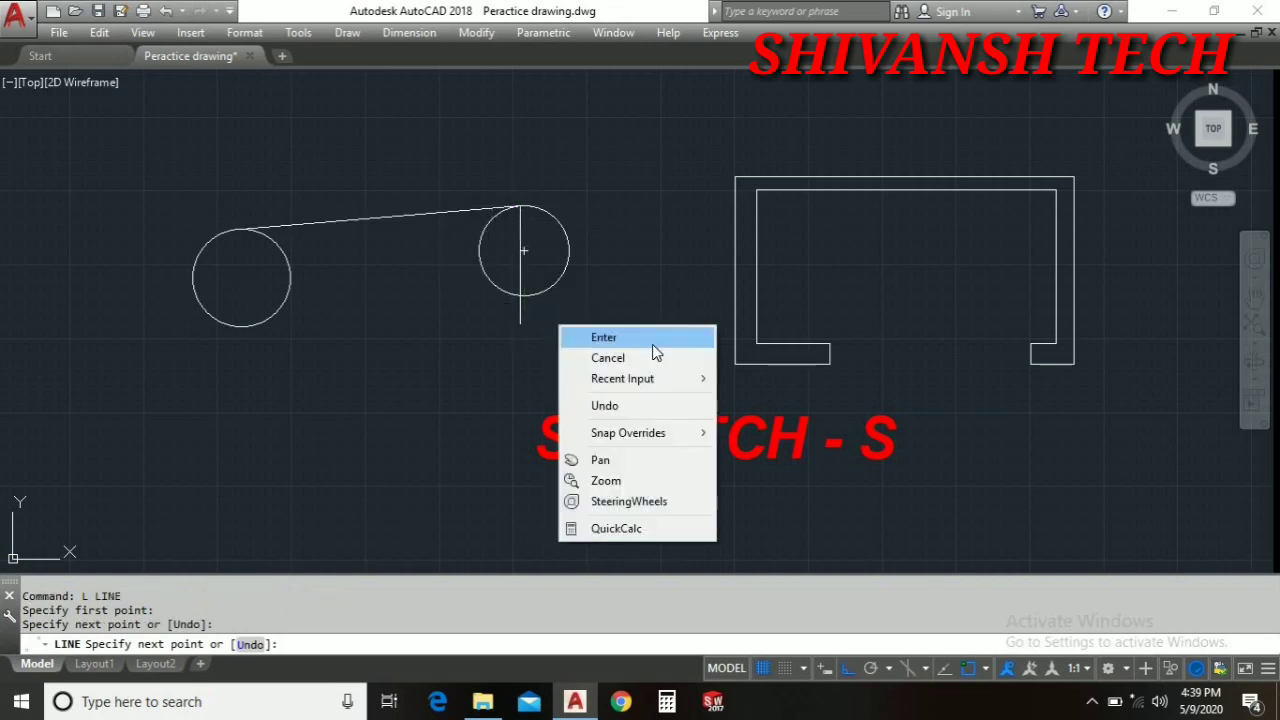
left_click(608, 338)
Draw a line from the bottom of the smaller circle to the bottom of the larger circle.
key("Return")
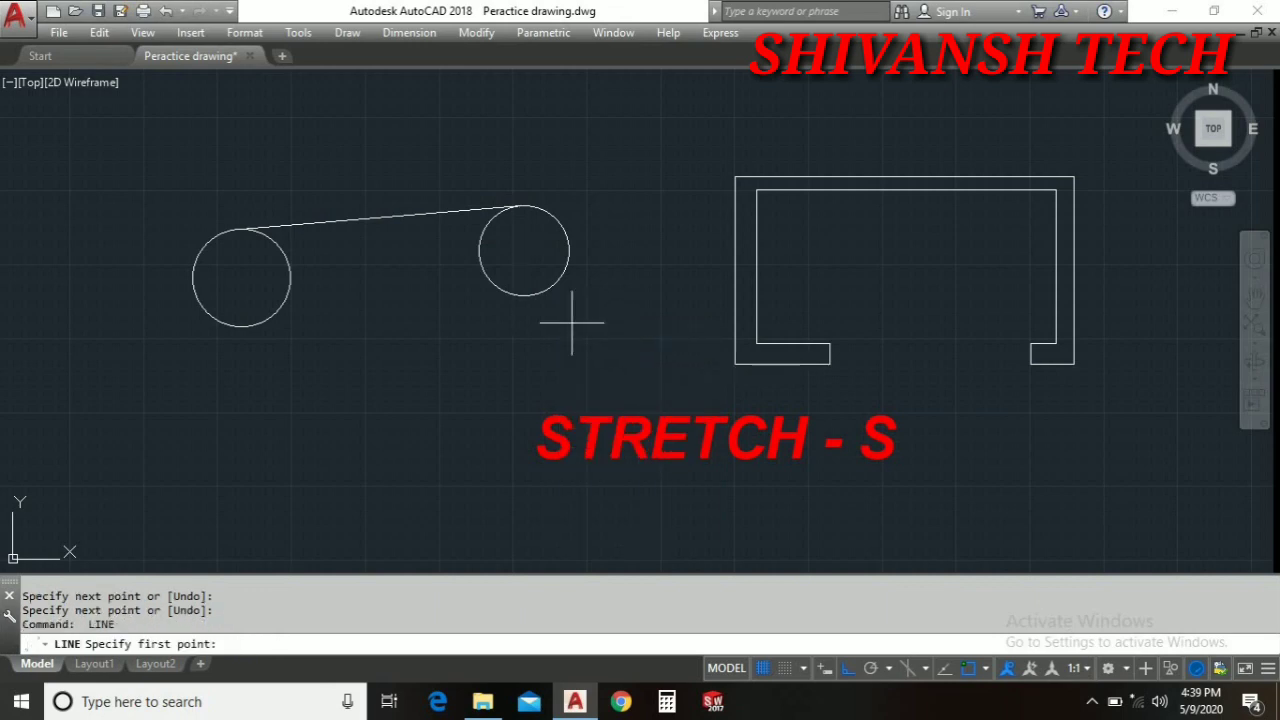
left_click(524, 295)
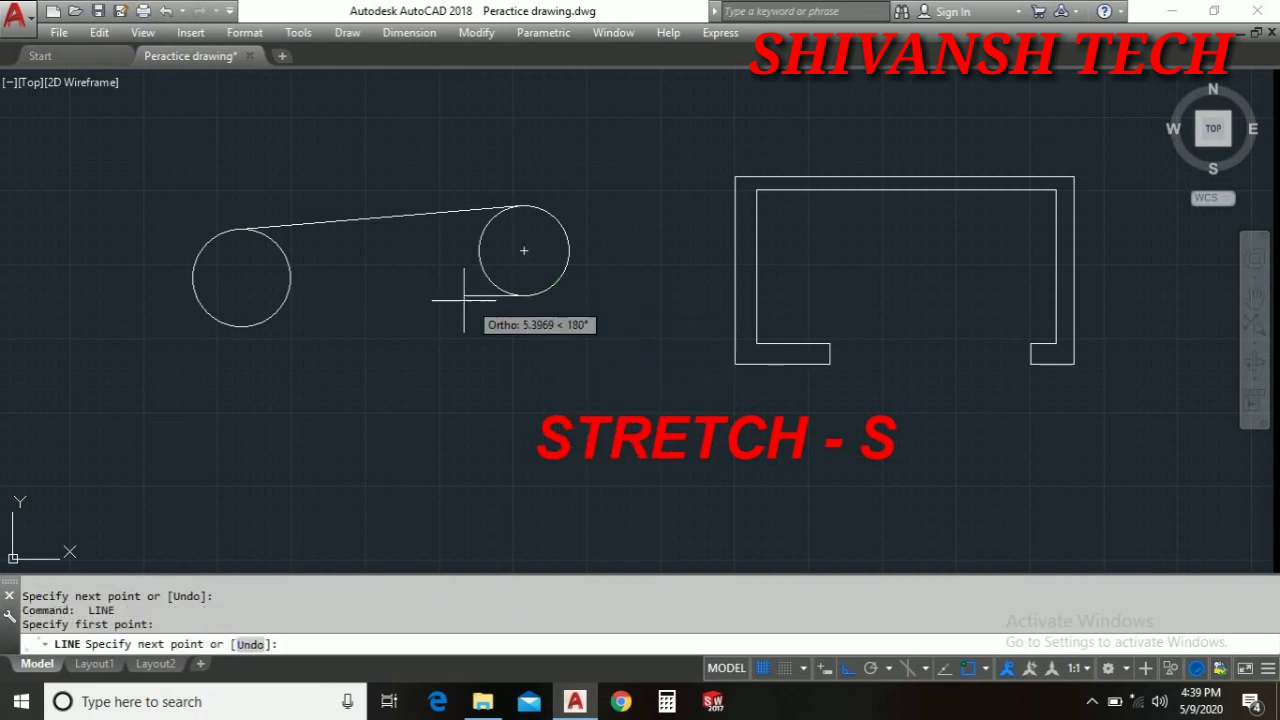
double_click(247, 325)
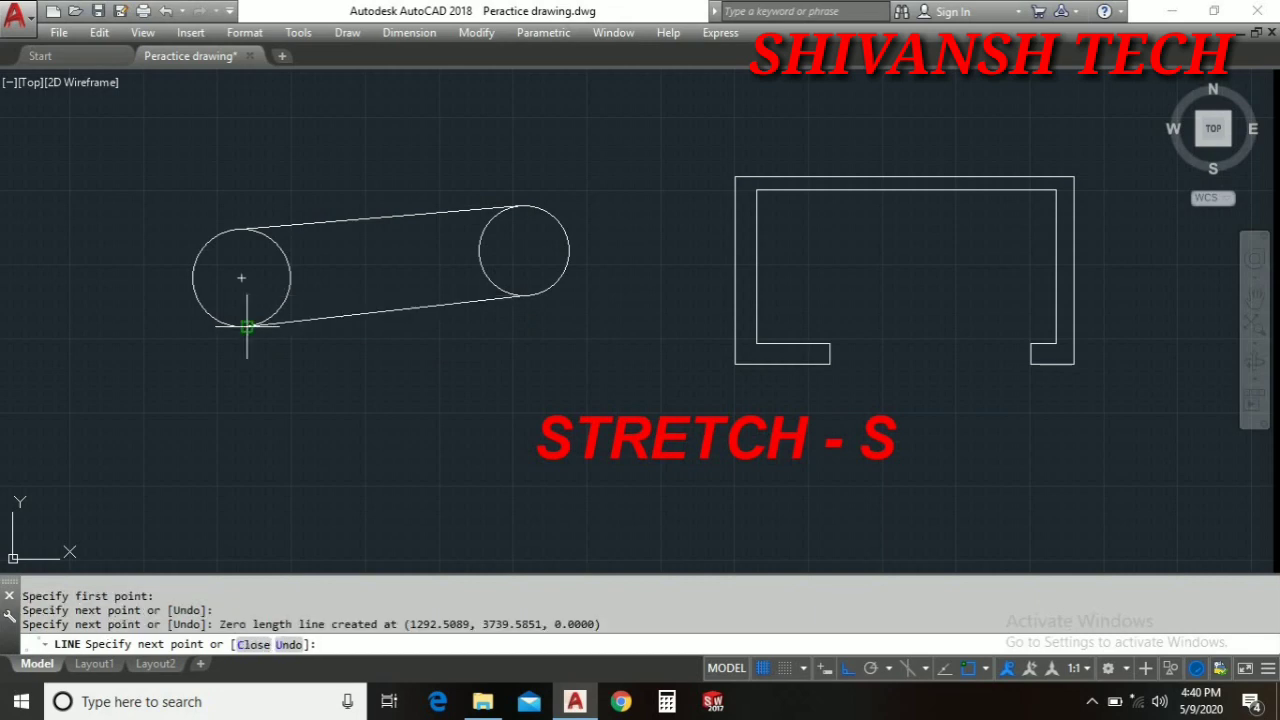
right_click(379, 269)
left_click(451, 282)
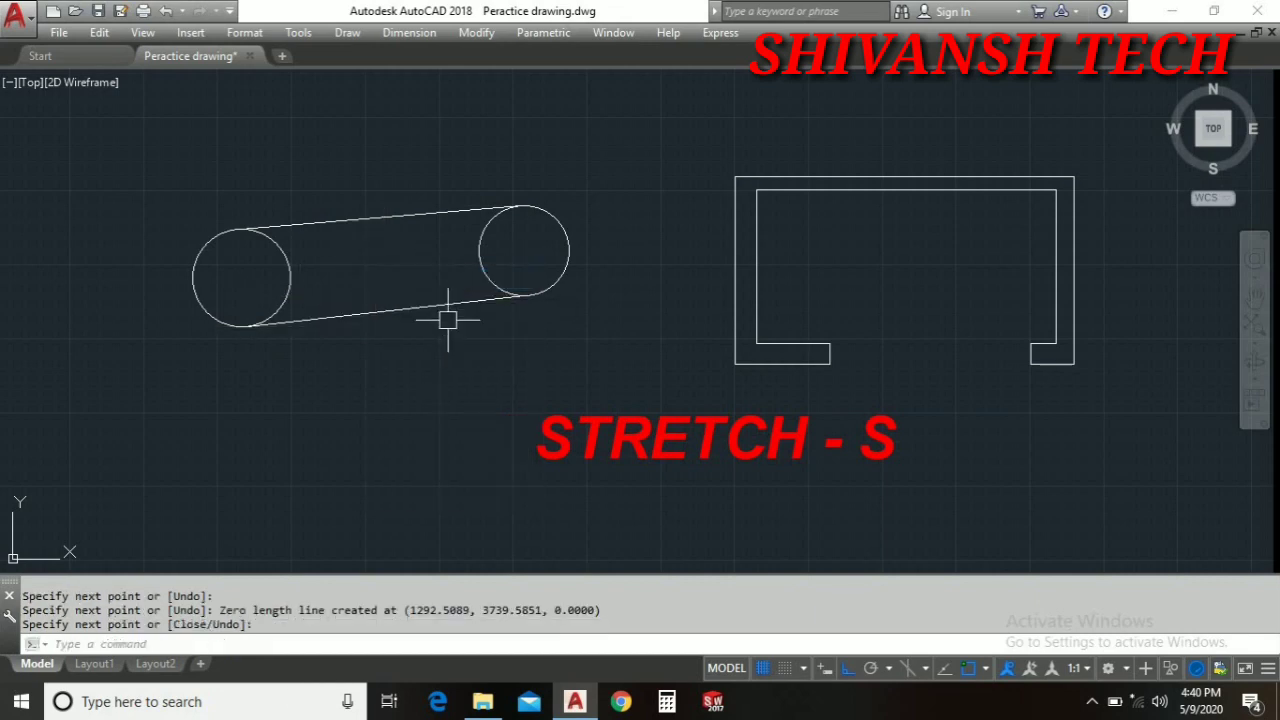
Trim the inner halves of both circles between the two connecting lines to leave a slanted slot outline.
type("TR")
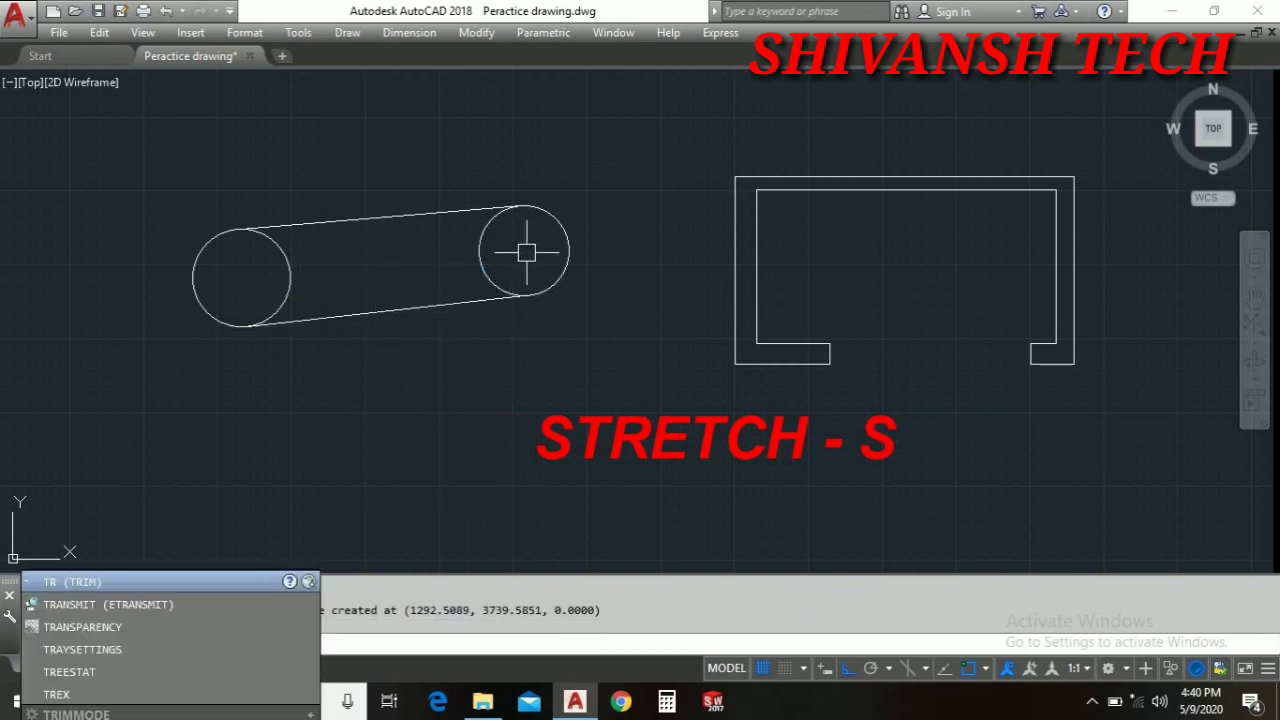
key("Return")
left_click(513, 255)
left_click(456, 265)
left_click(365, 279)
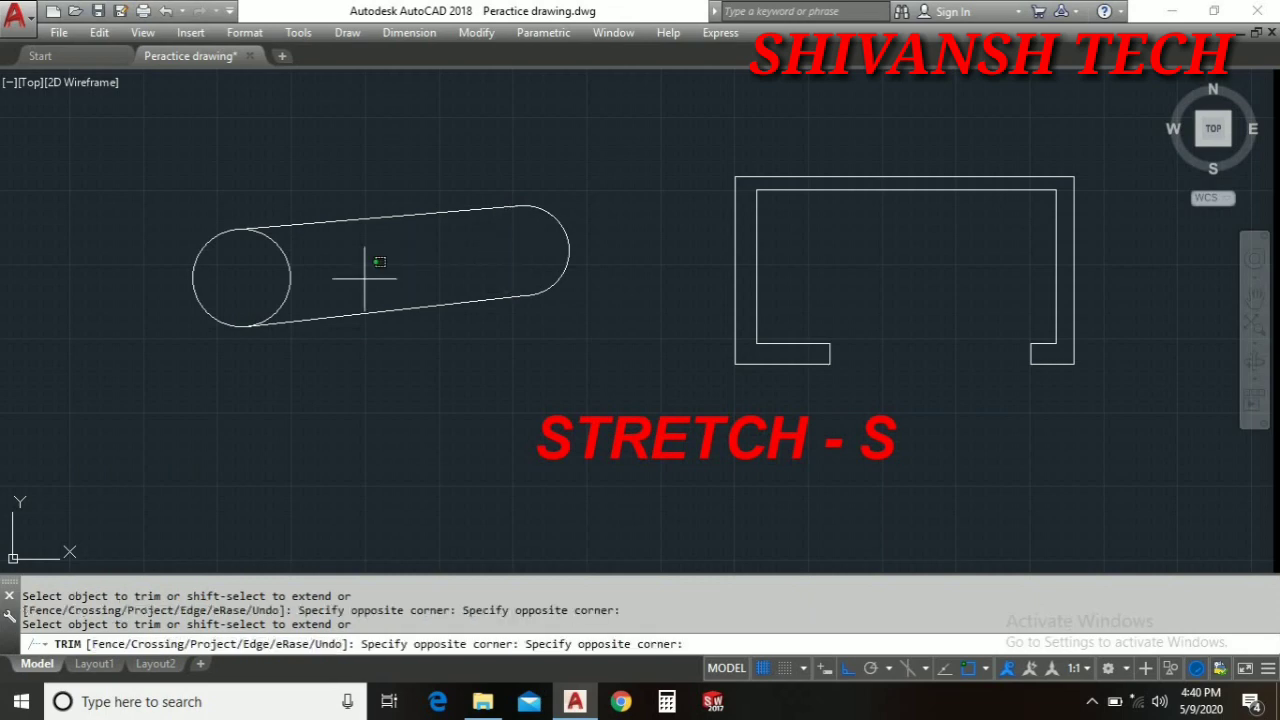
left_click(267, 265)
left_click(404, 297)
right_click(398, 275)
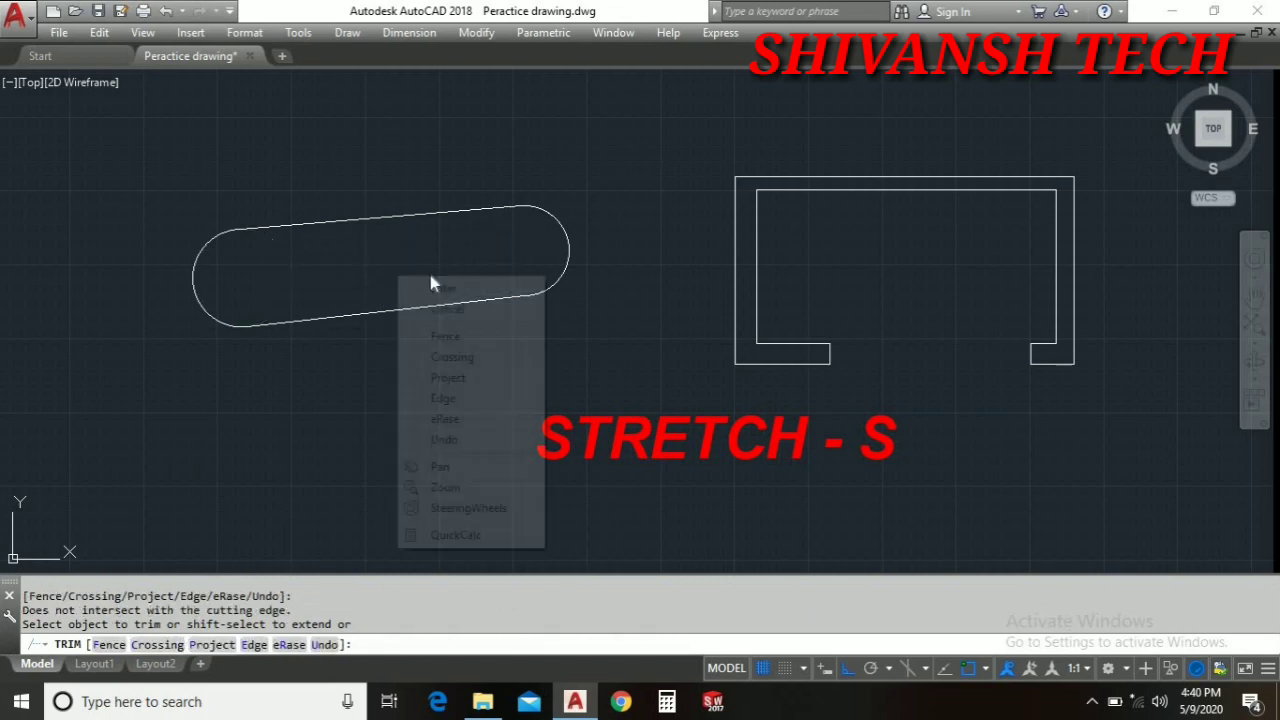
left_click(431, 285)
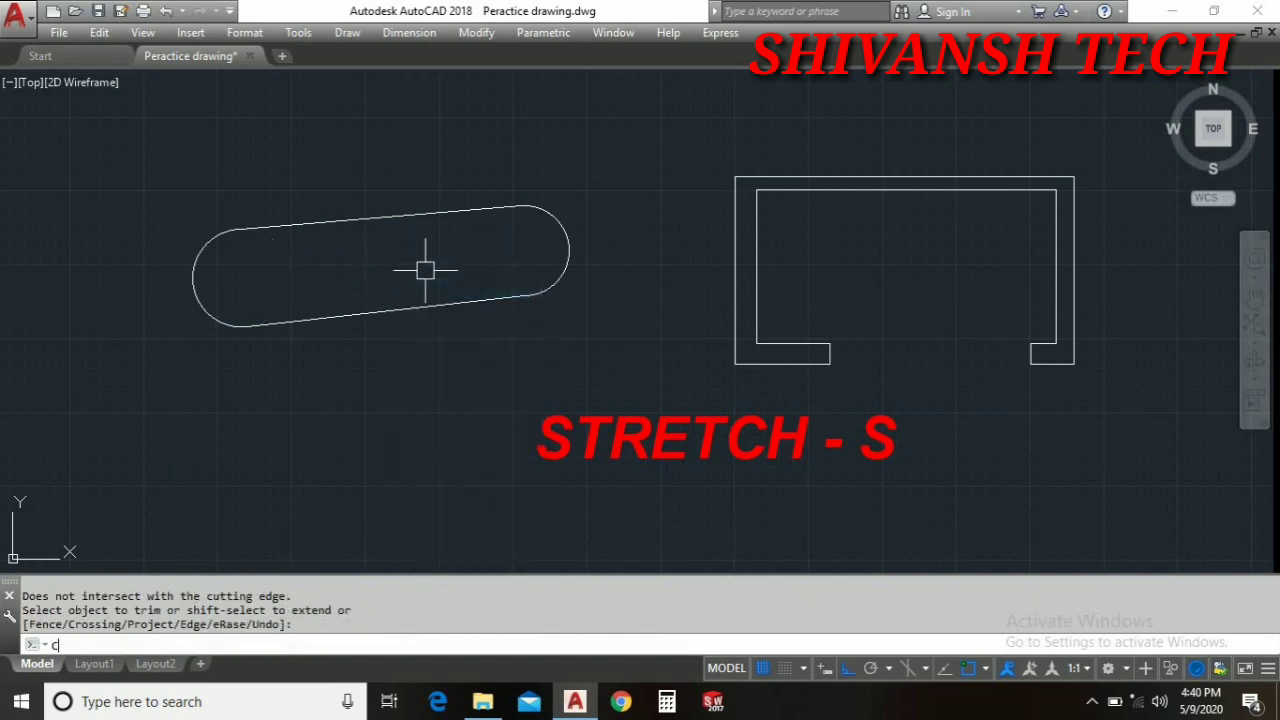
Draw a hole circle of about 4 units radius in the slot's left end and a smaller one centred in its right end.
type("c")
key("Return")
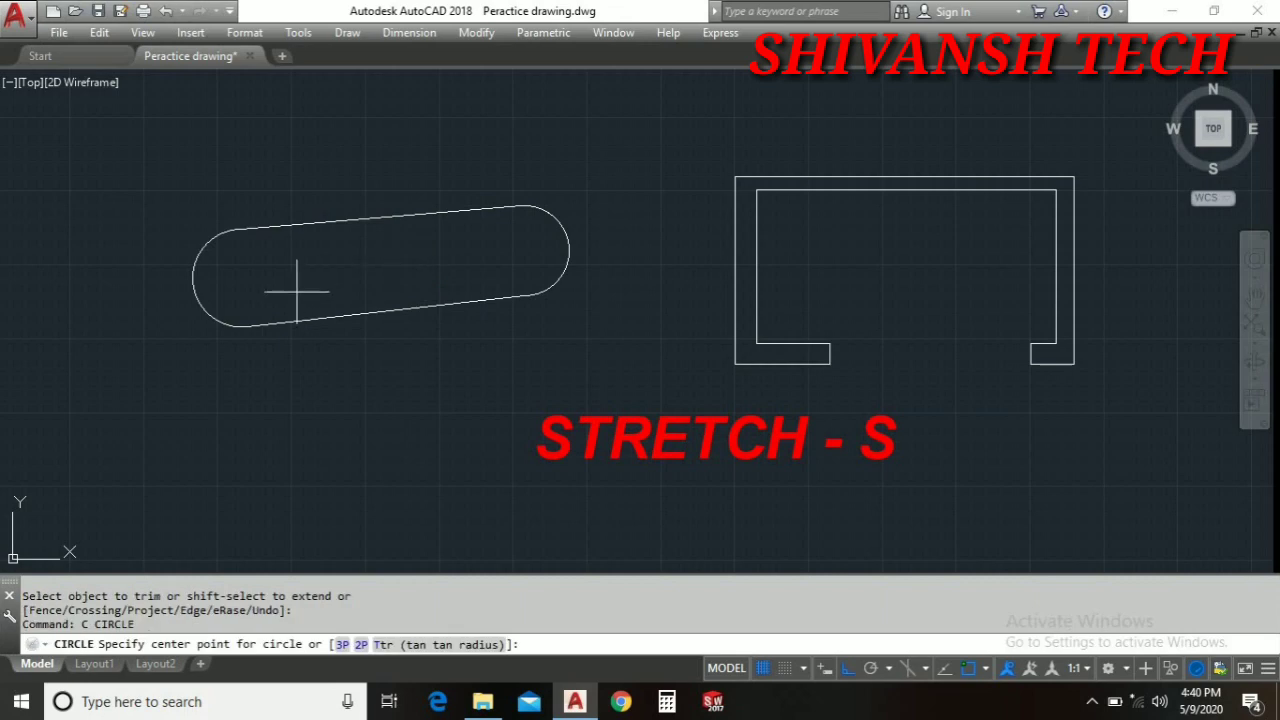
left_click(231, 281)
left_click(253, 283)
key("Return")
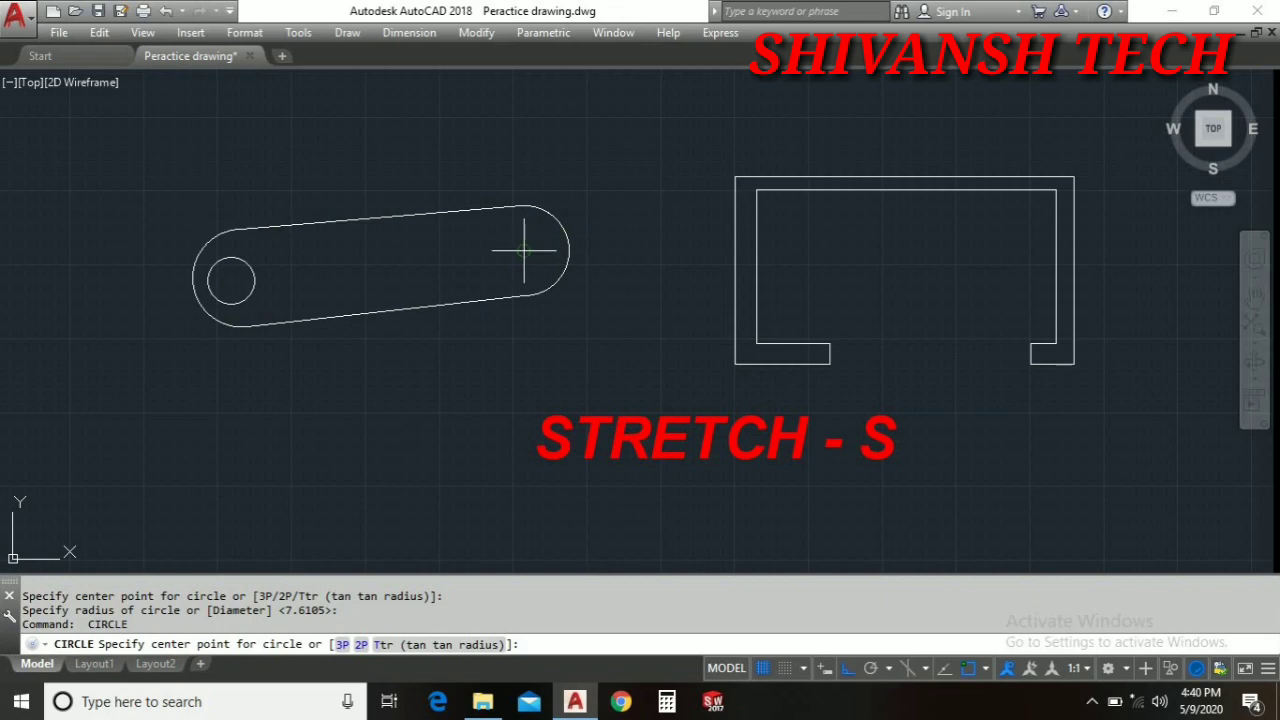
left_click(524, 250)
left_click(542, 251)
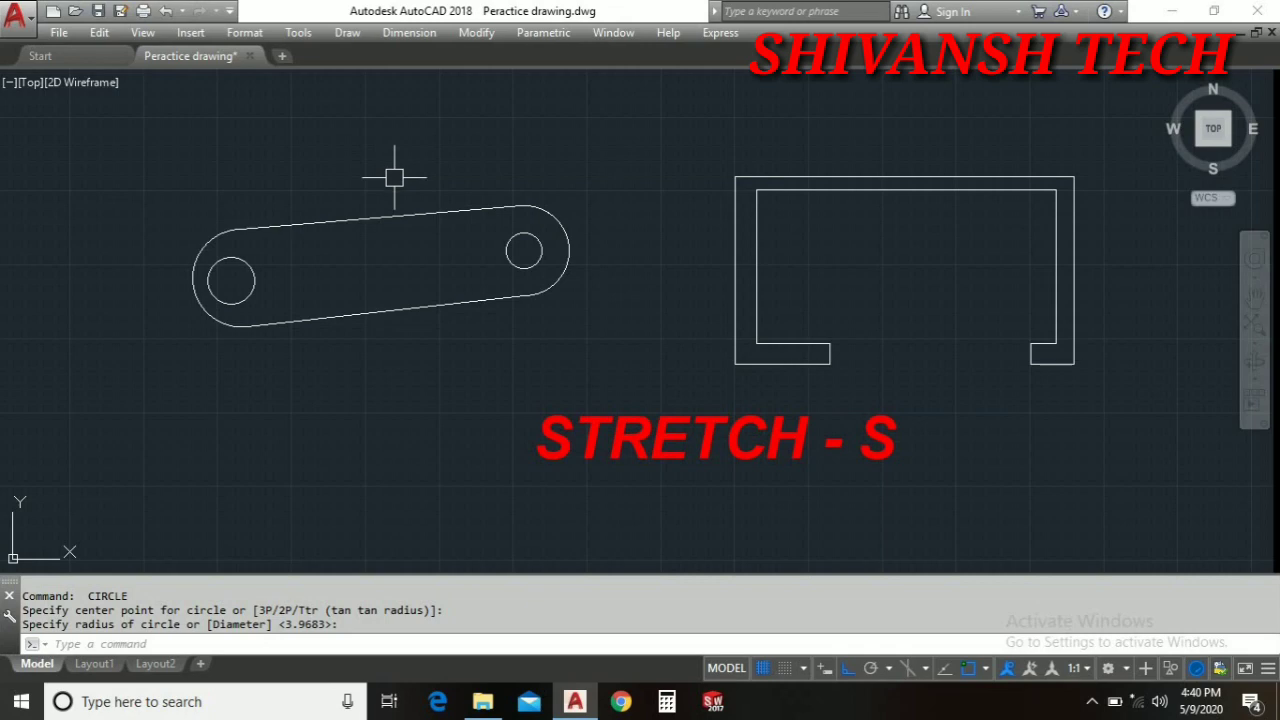
Stretch the entire slot shape with both holes 10 units upward, enclosing all of it in the selection.
type("s")
key("Return")
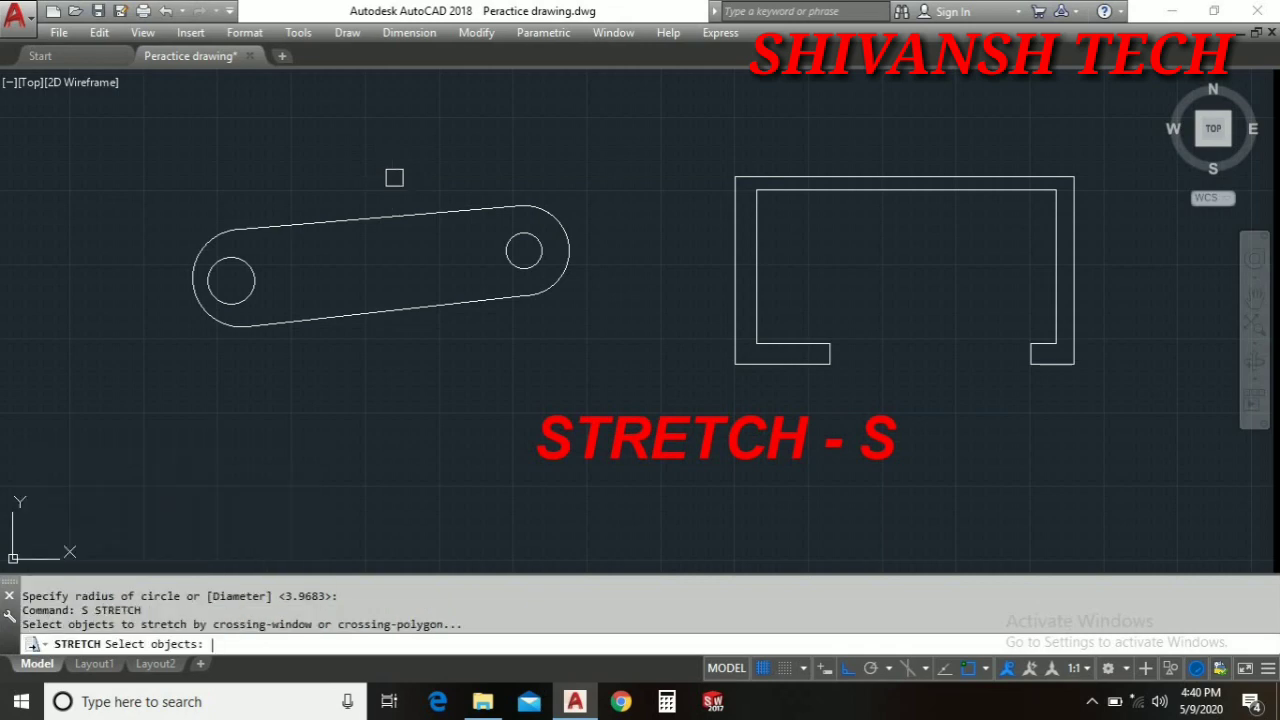
left_click(151, 197)
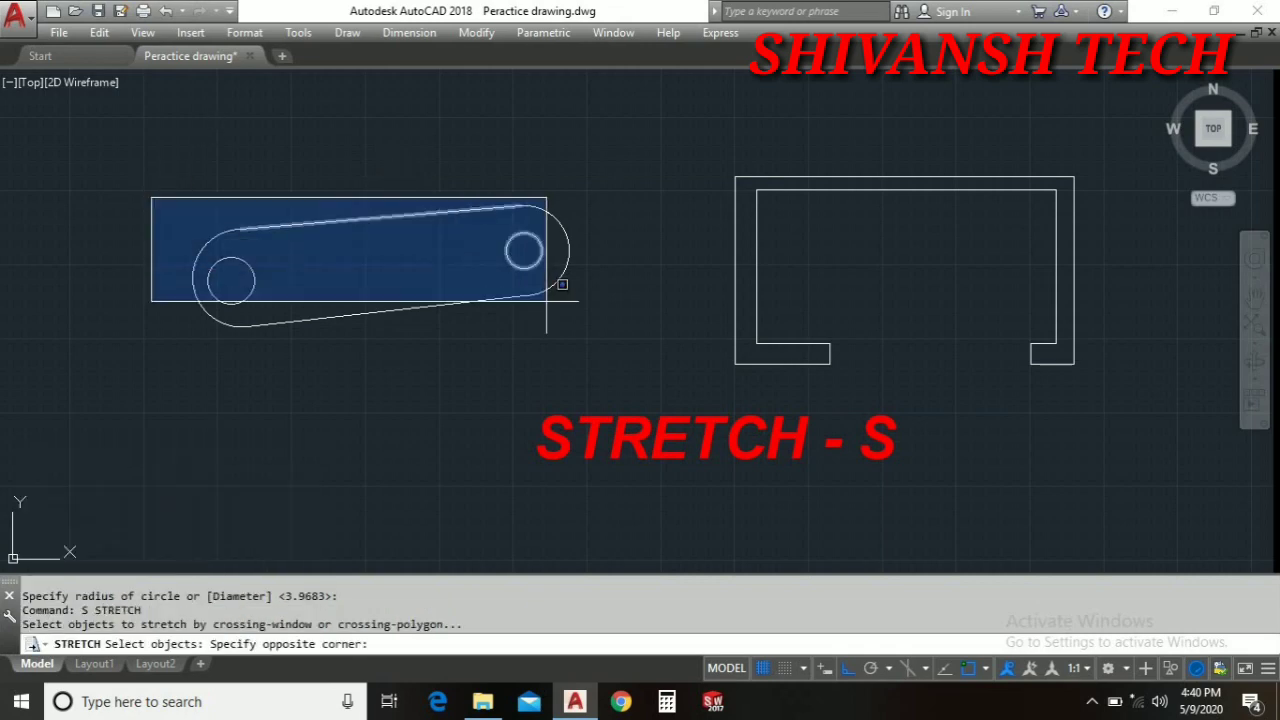
left_click(620, 345)
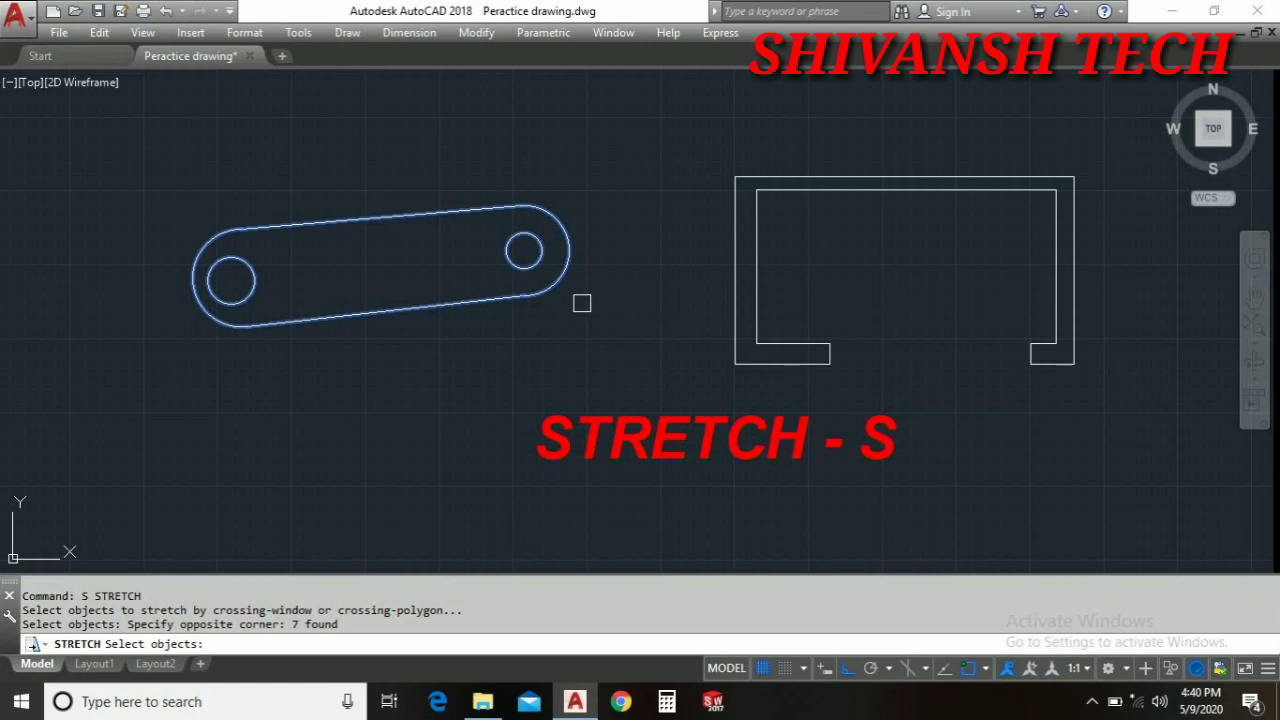
key("Return")
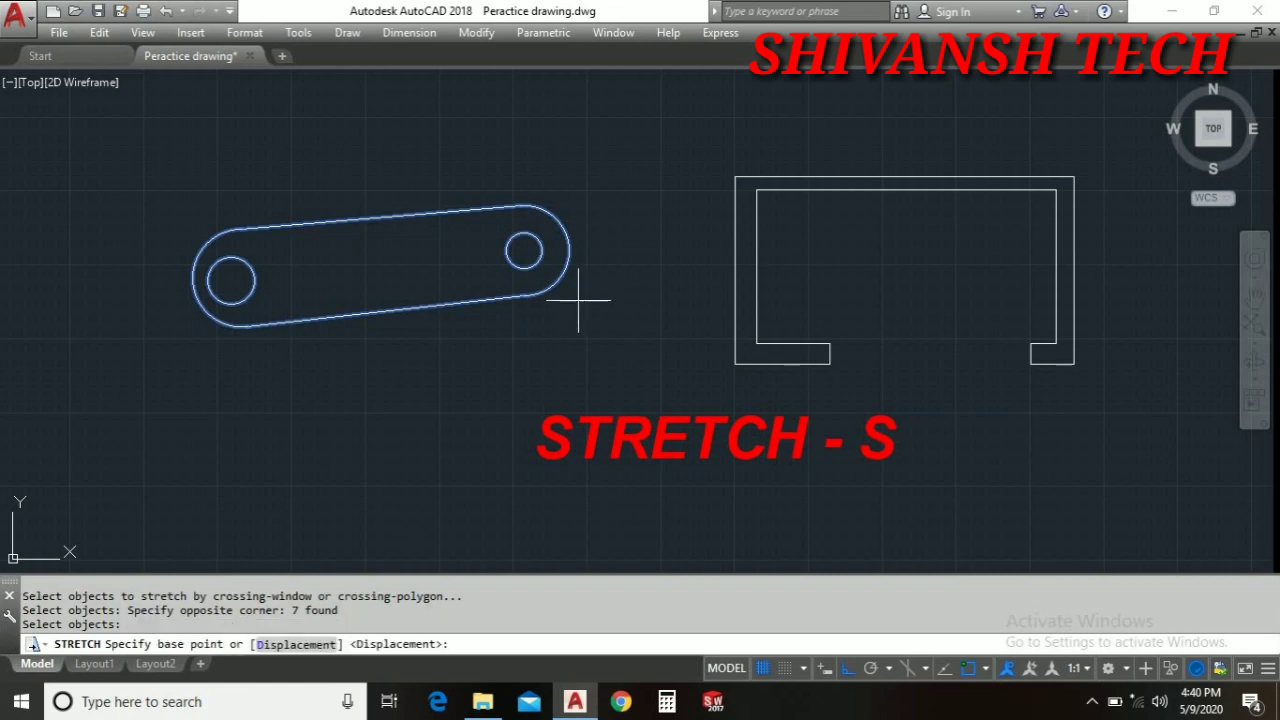
left_click(441, 278)
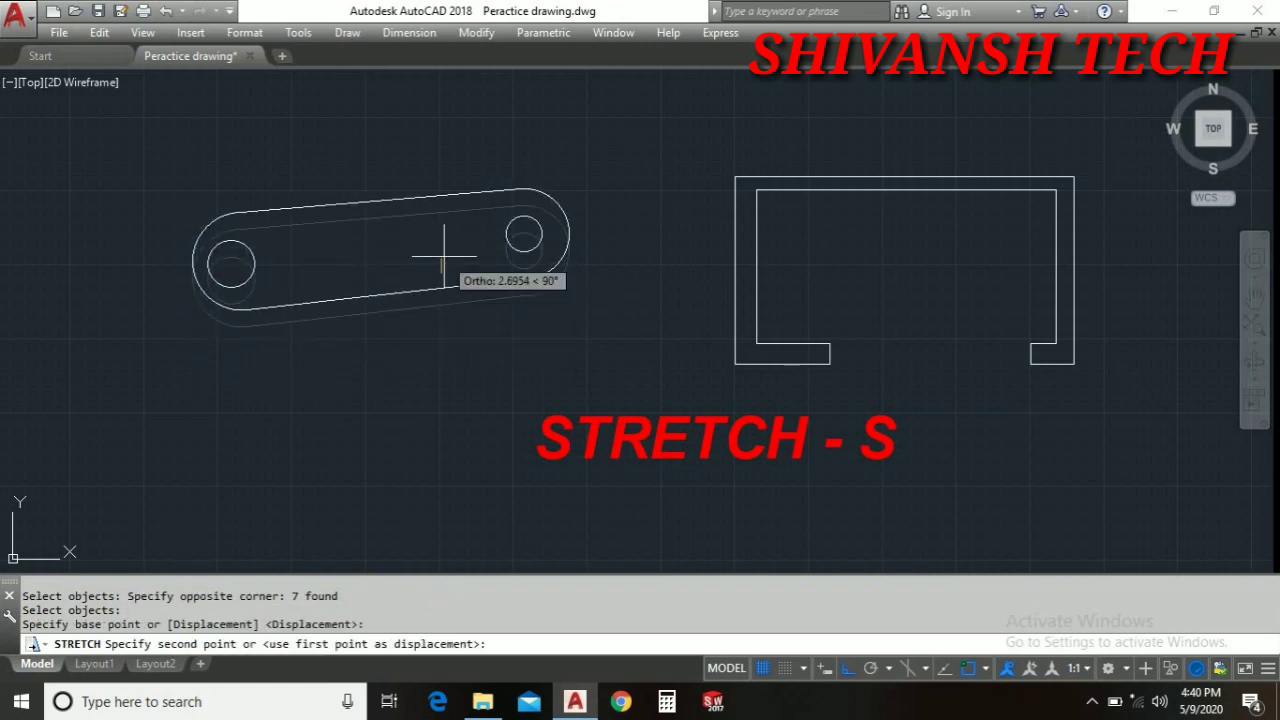
type("1")
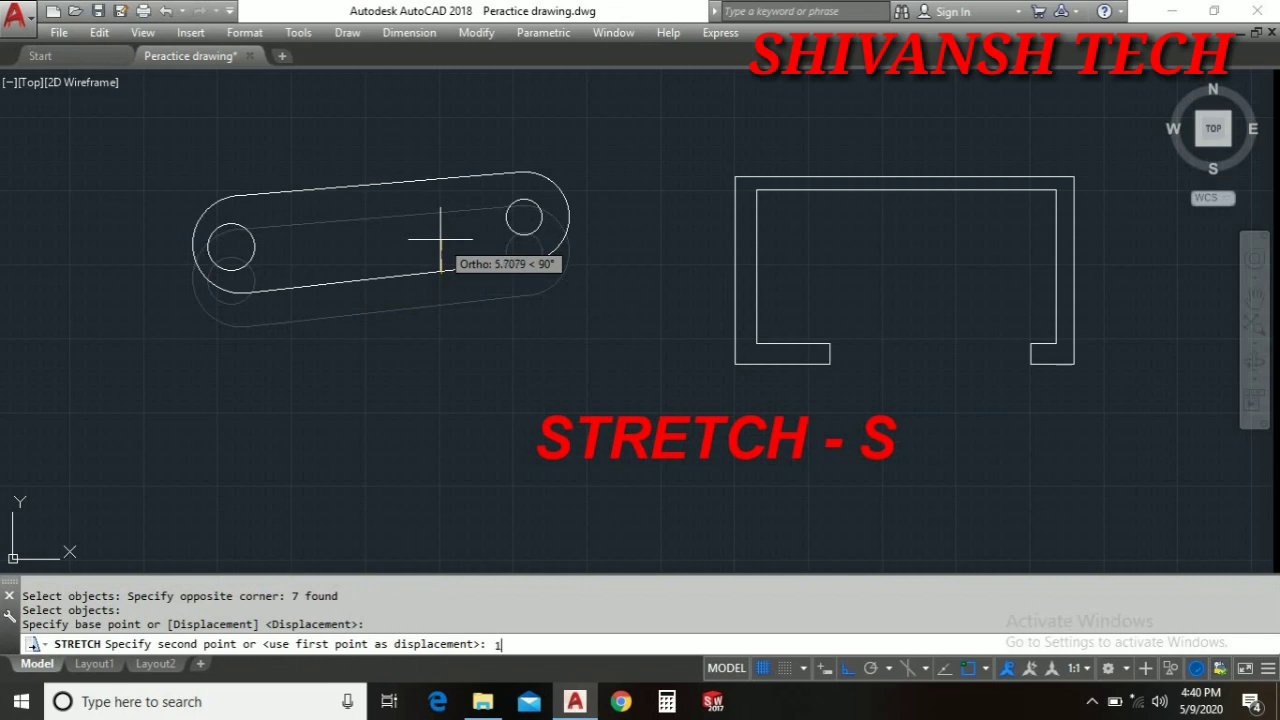
type("0")
key("Return")
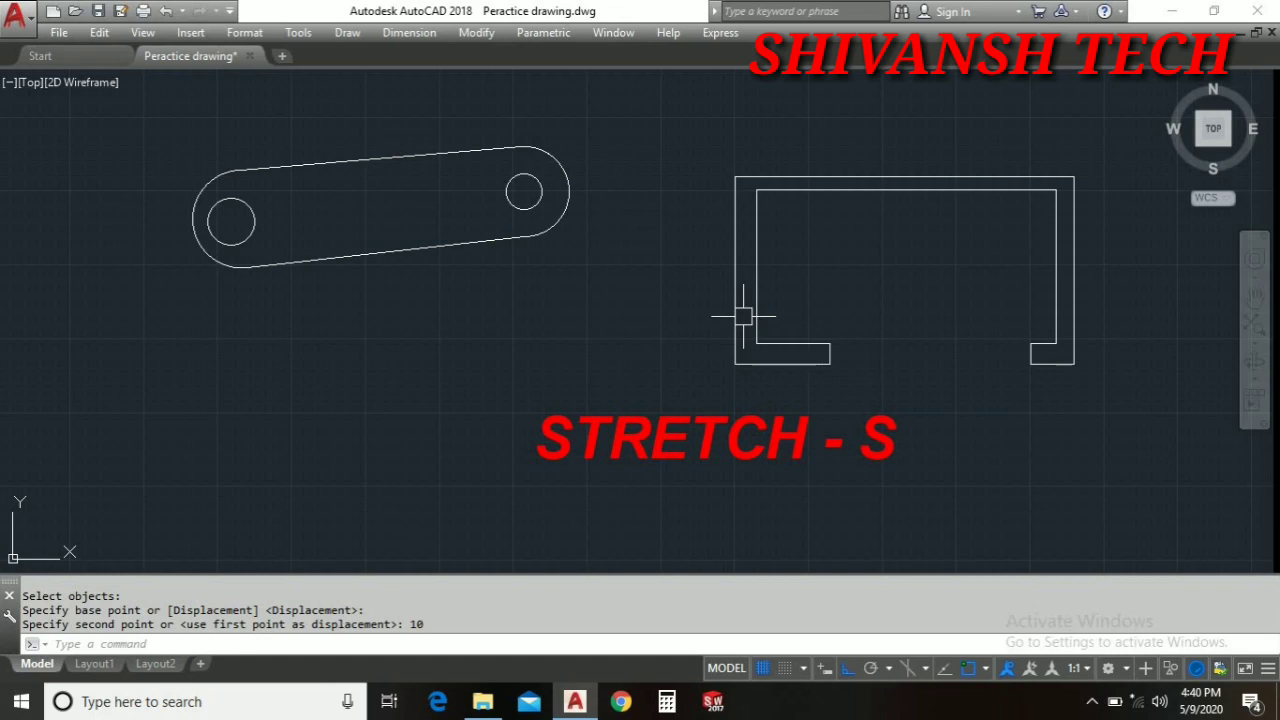
Stretch the slot's right end with its hole 10 units to the right from the hole's centre, using a crossing selection.
key("Return")
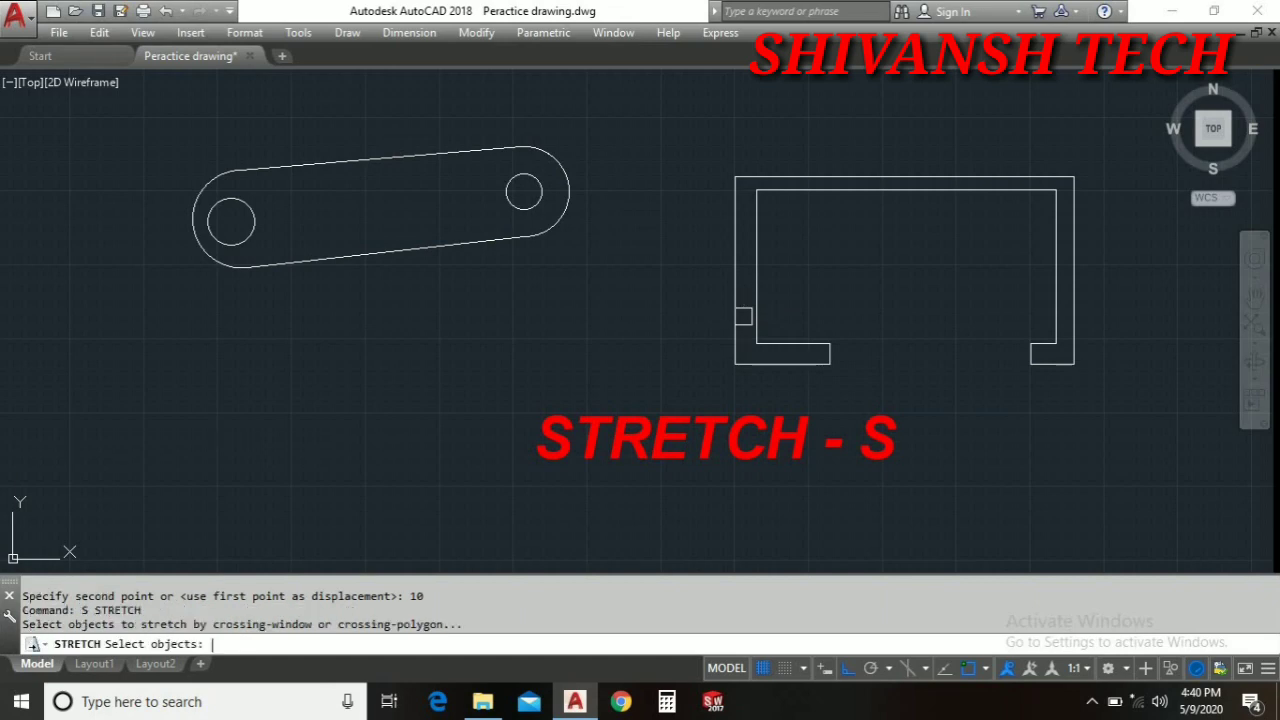
left_click(614, 249)
left_click(480, 100)
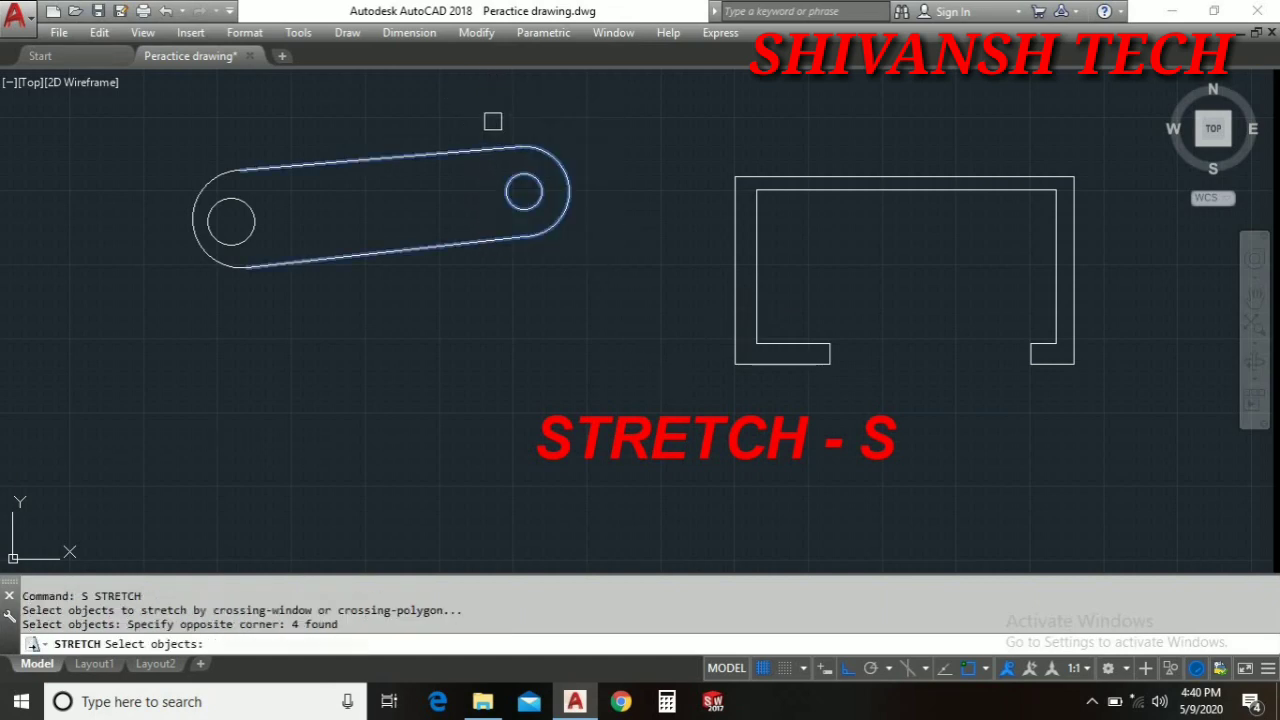
key("Return")
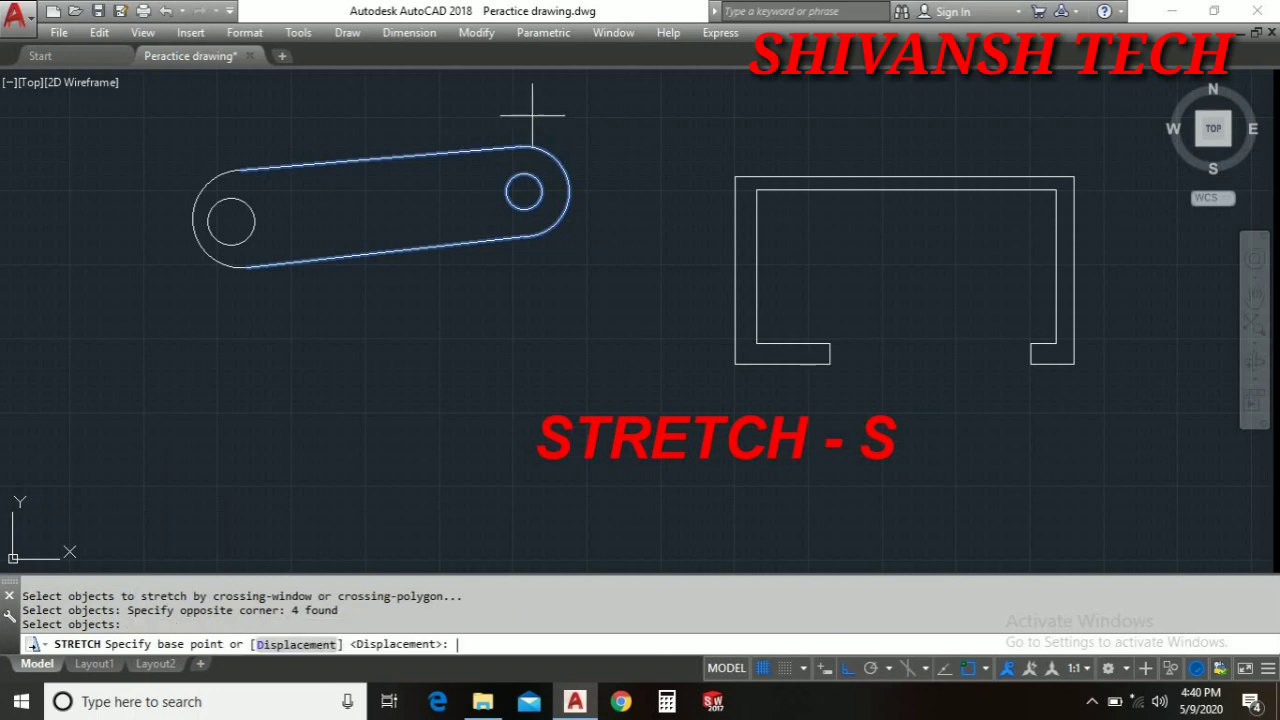
left_click(524, 191)
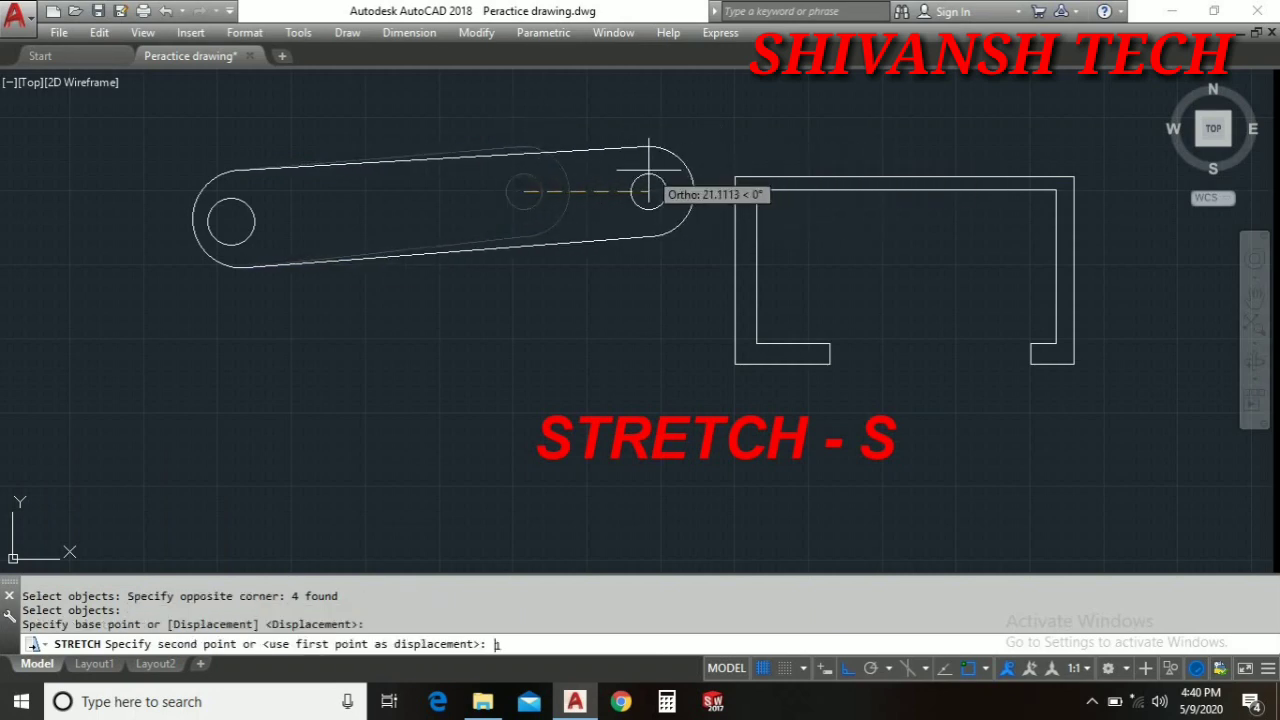
key("Return")
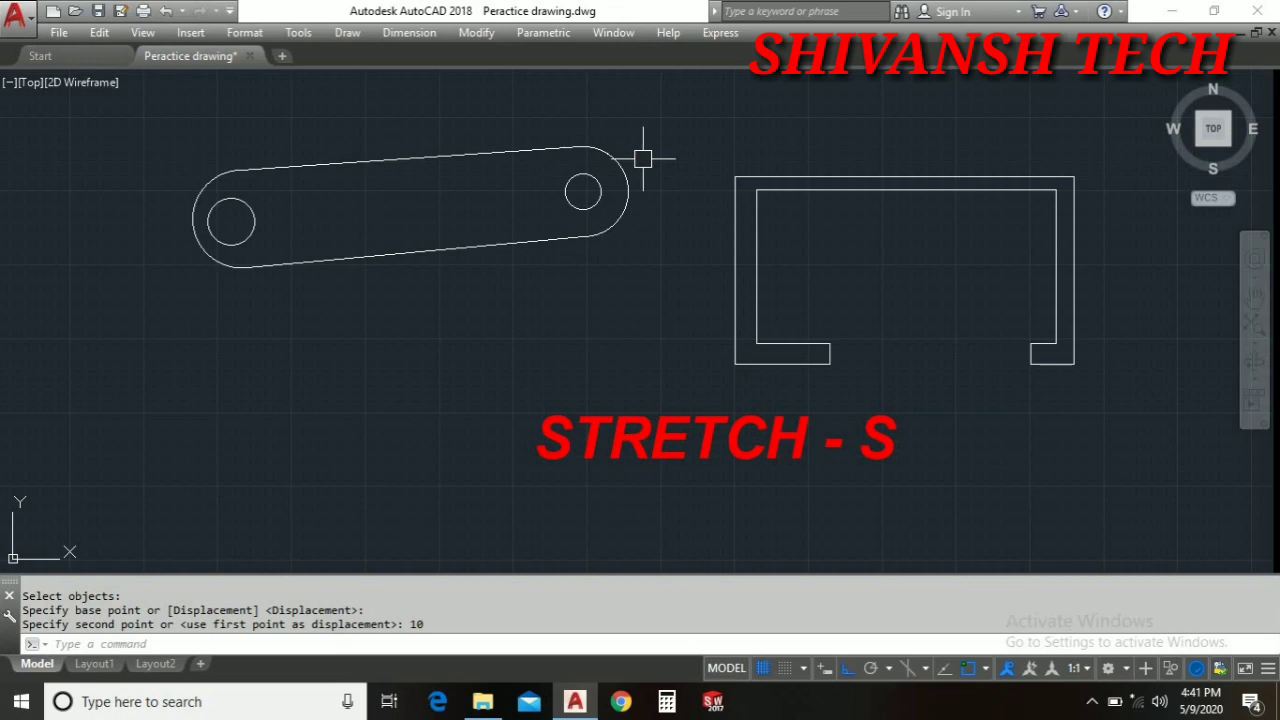
Try to stretch the slot's upper line and both end arcs from the line's midpoint, using two crossing selections, and undo the stretch.
key("Return")
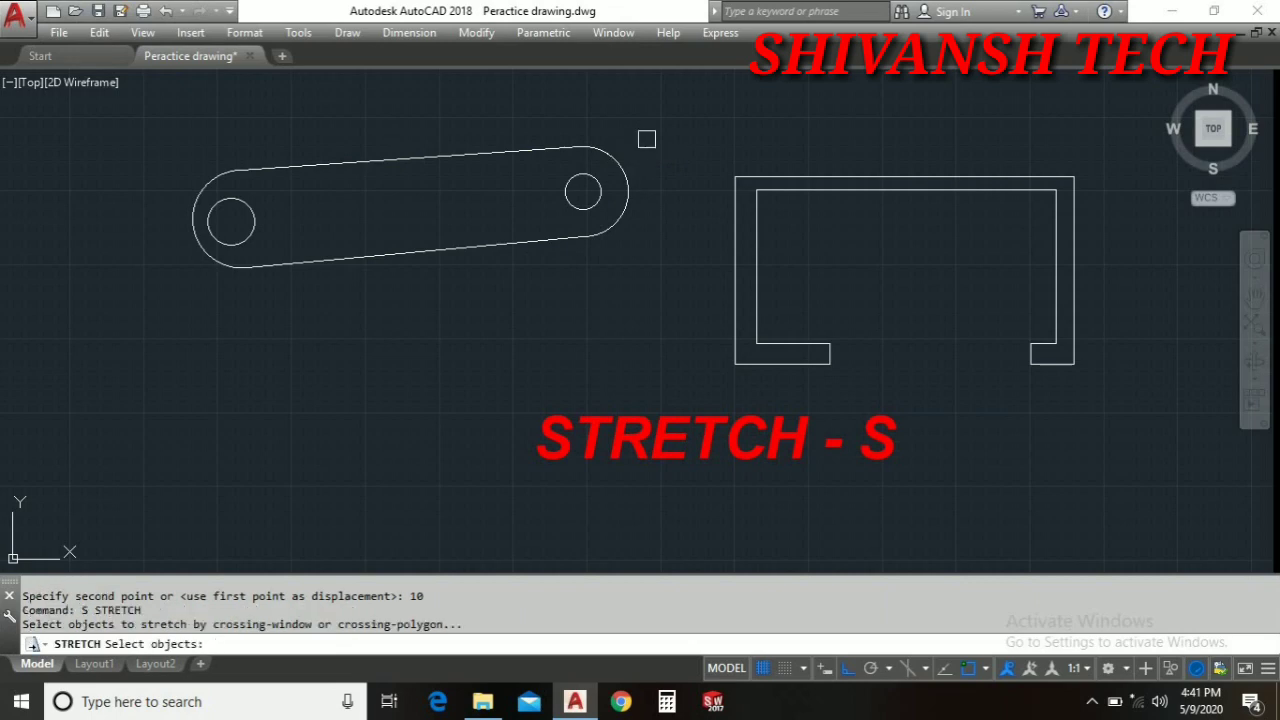
left_click(662, 118)
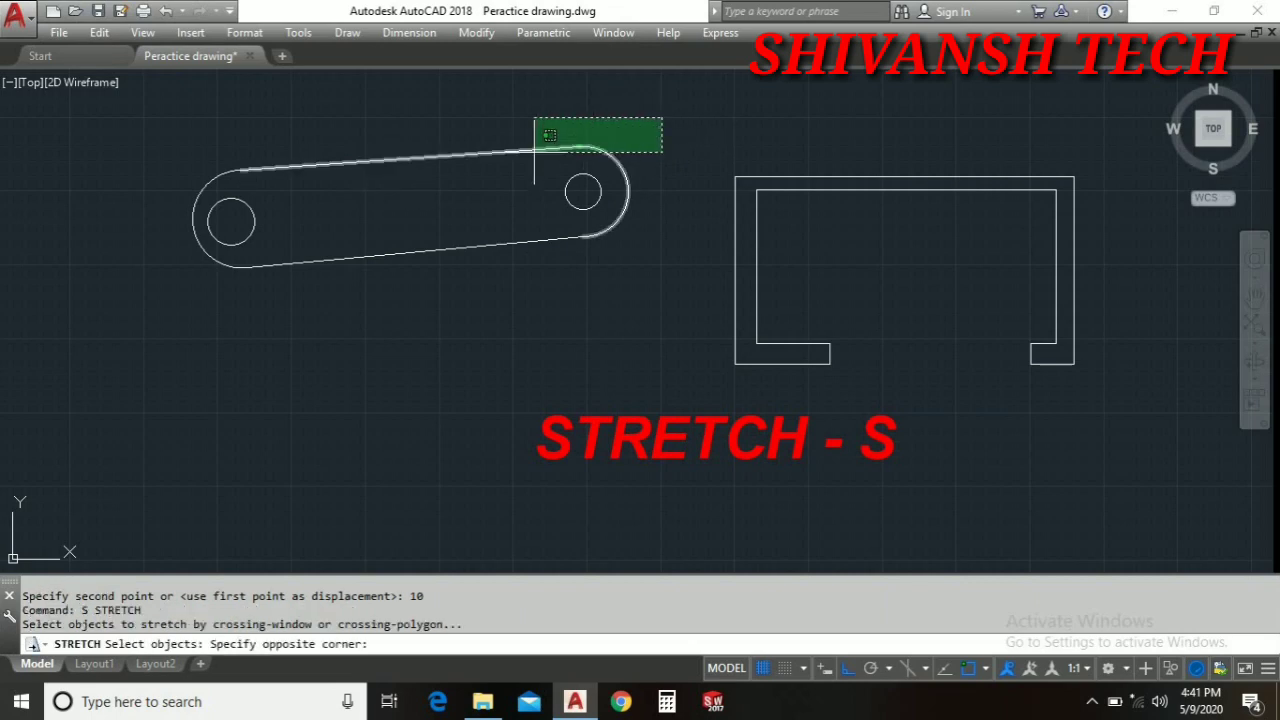
left_click(412, 164)
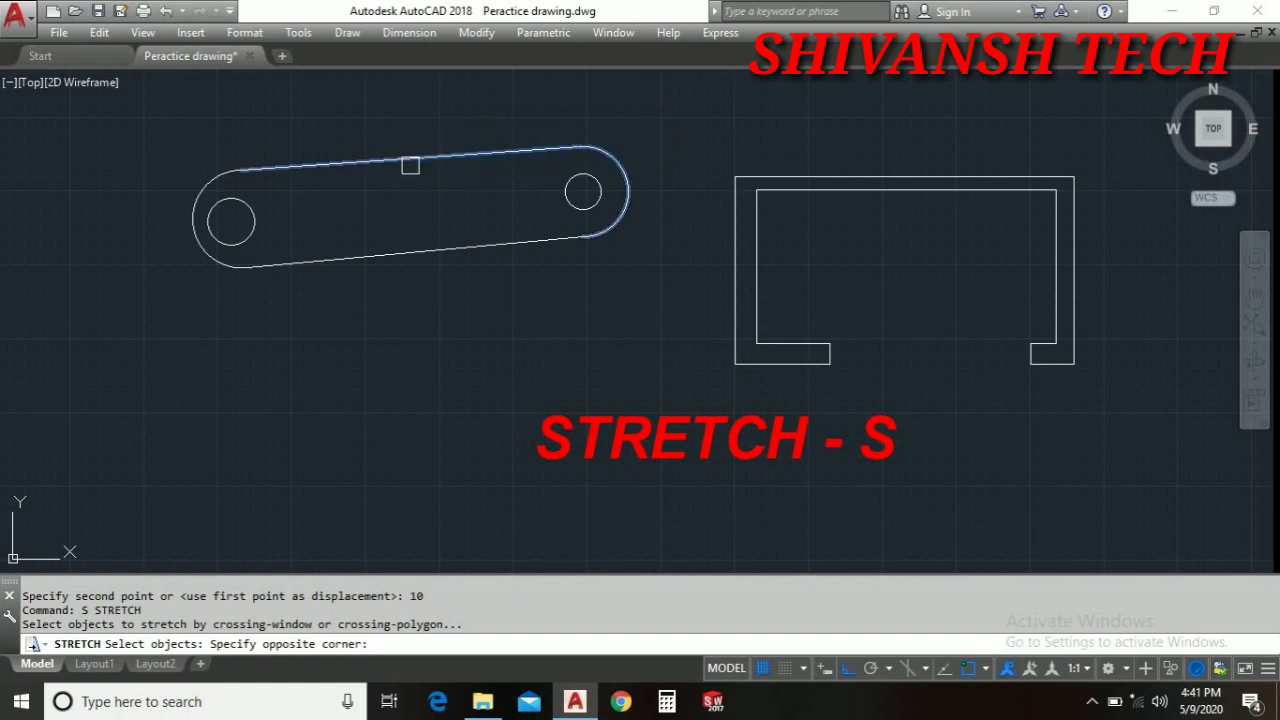
left_click(339, 141)
left_click(187, 170)
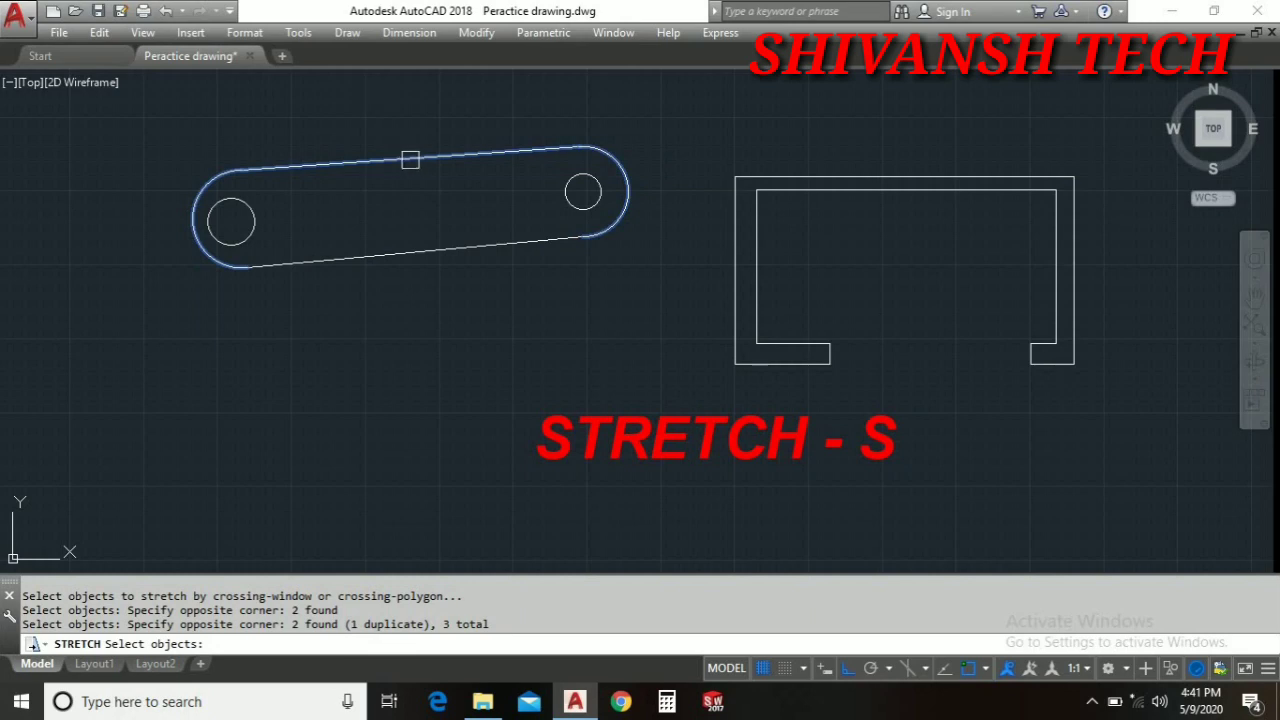
key("Return")
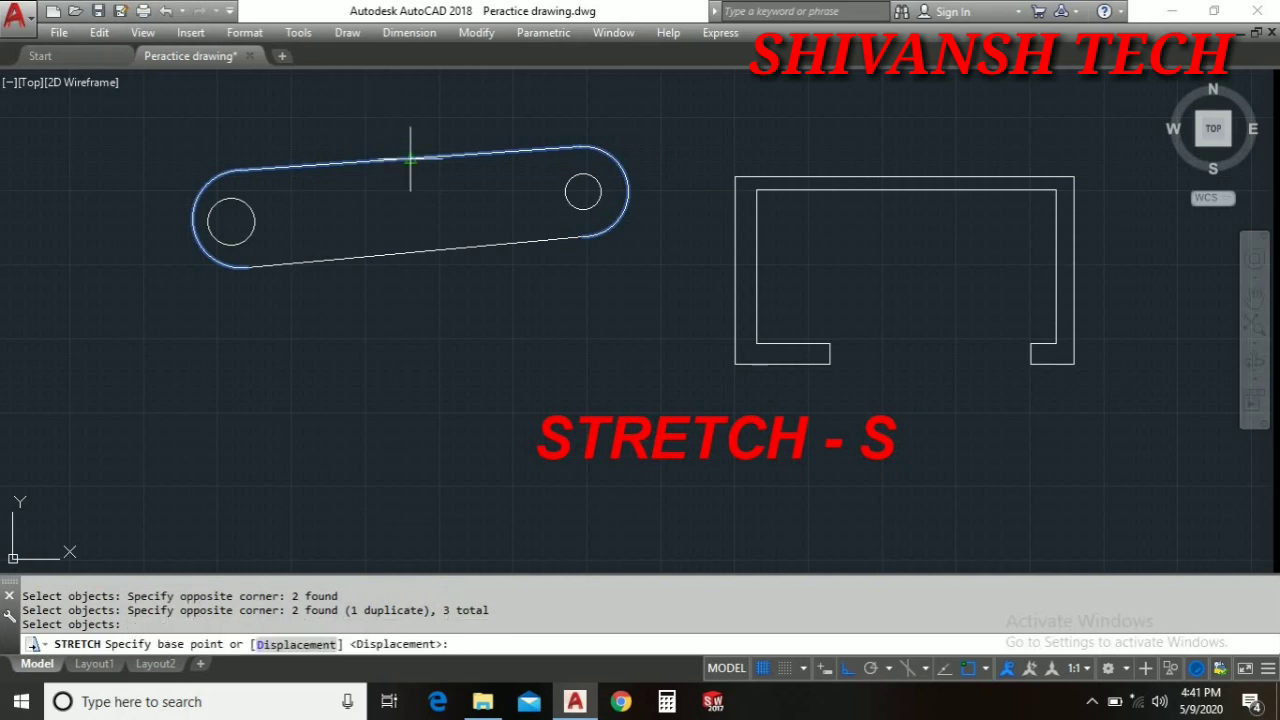
left_click(410, 158)
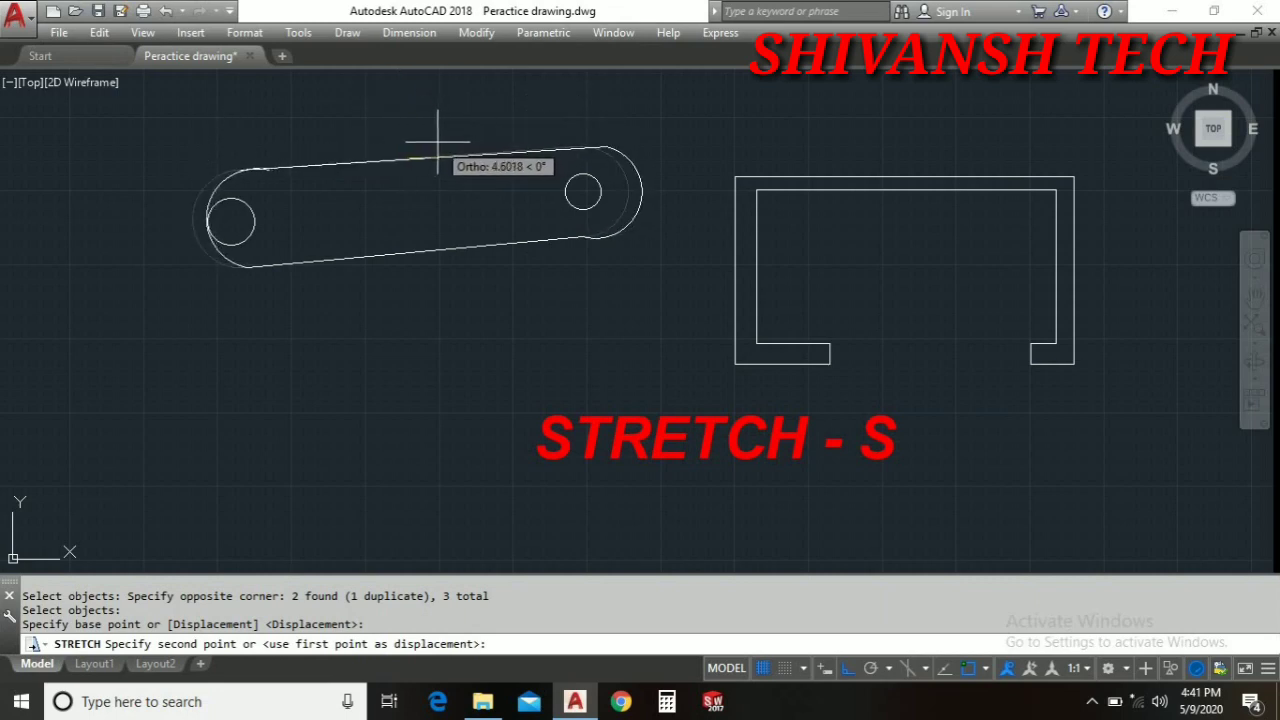
right_click(481, 184)
right_click(481, 184)
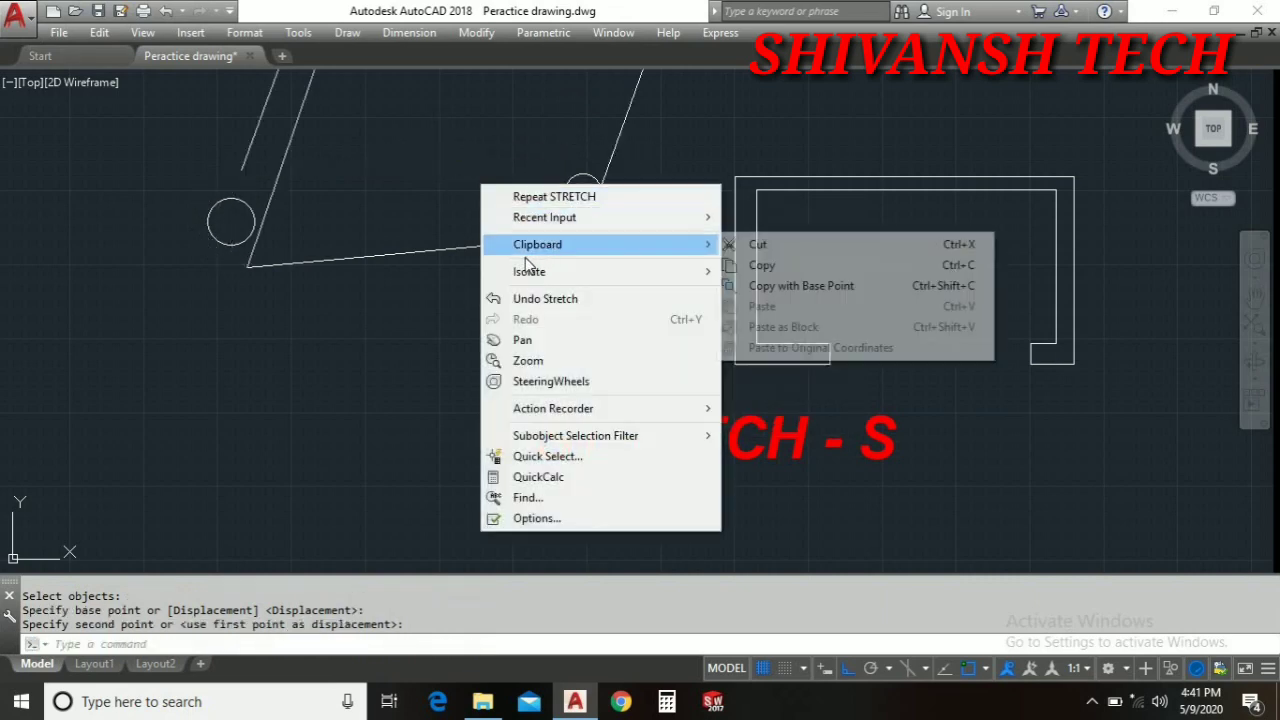
left_click(440, 210)
left_click(455, 147)
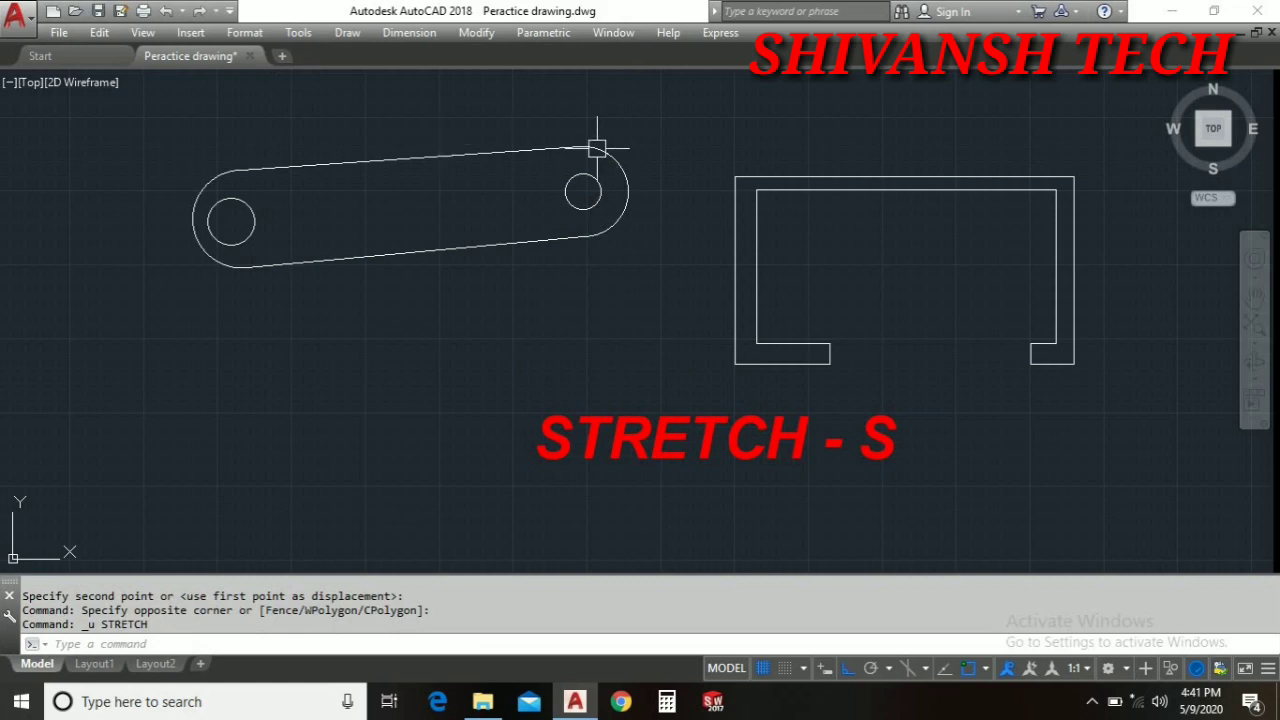
Stretch the slot's upper line and both end arcs 10 units upward from the line's midpoint using one crossing selection, and undo it.
key("Return")
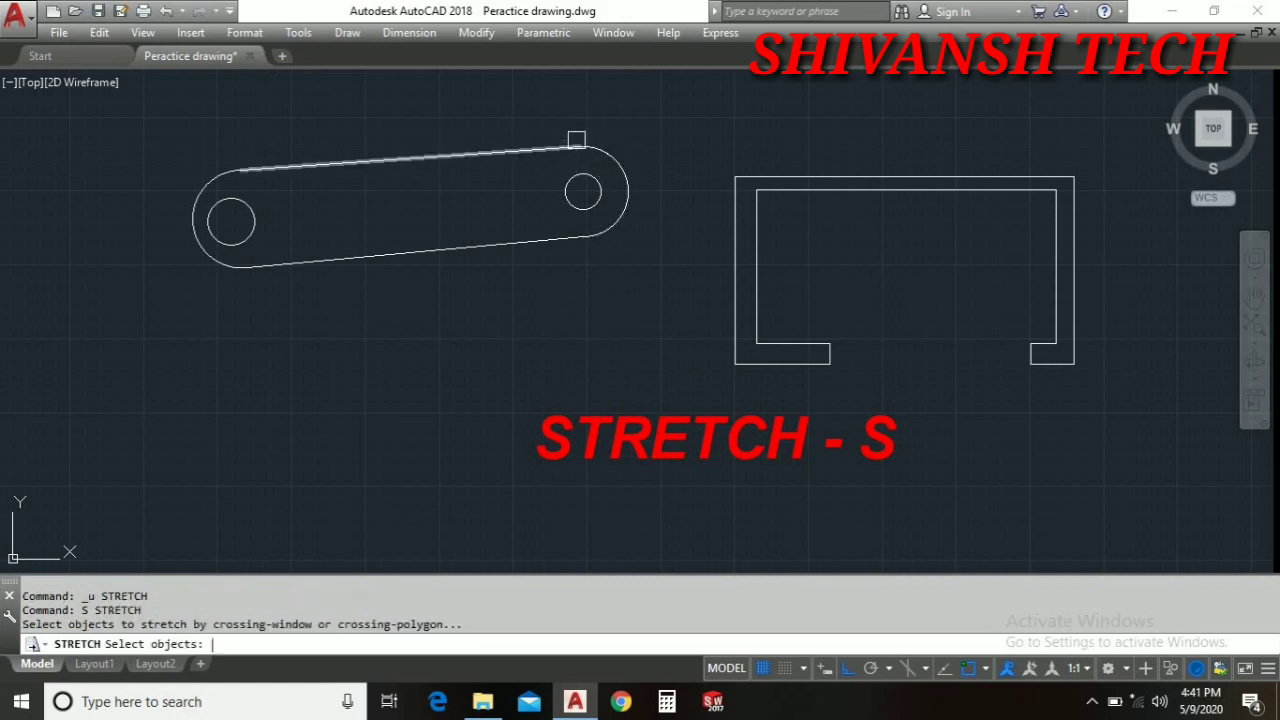
left_click(641, 120)
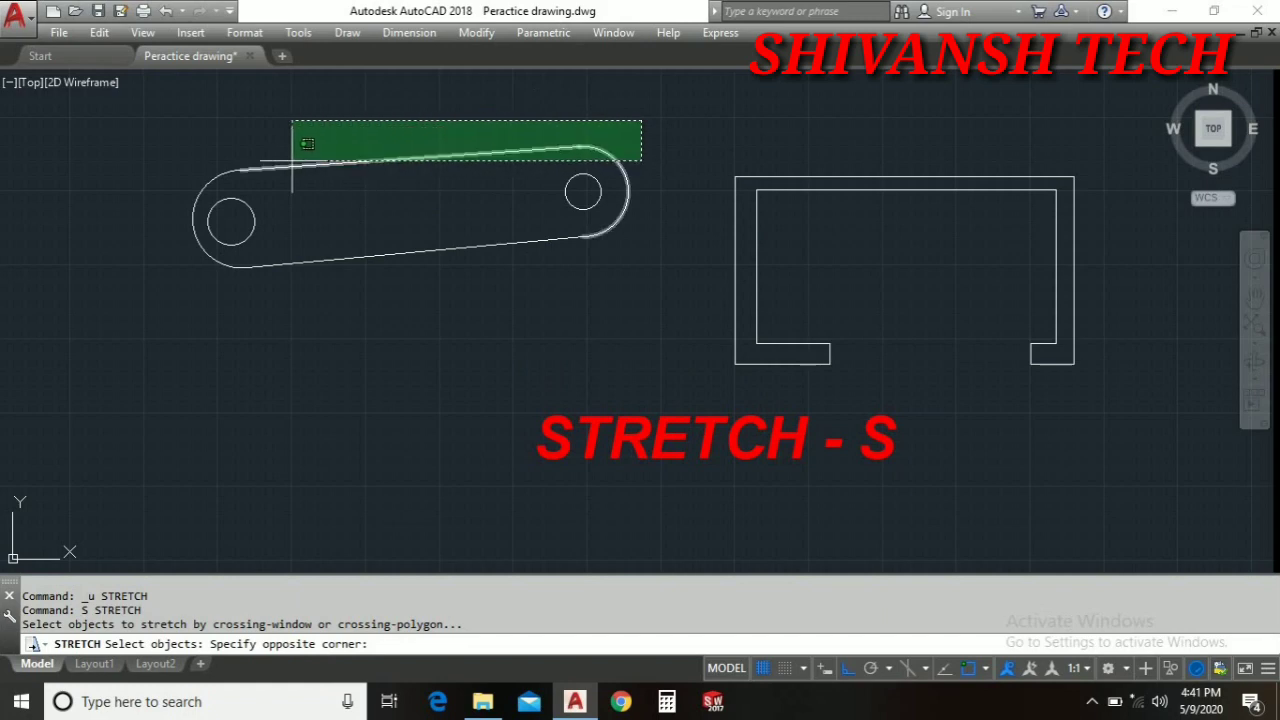
left_click(175, 170)
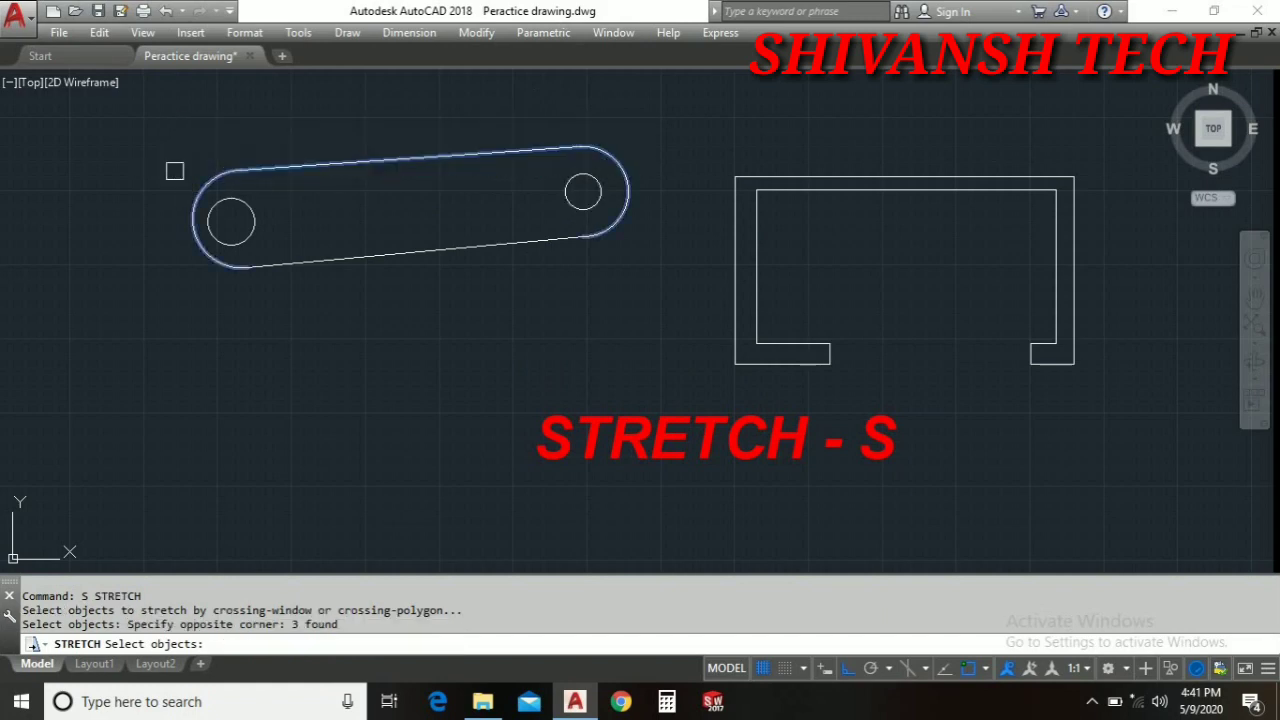
key("Return")
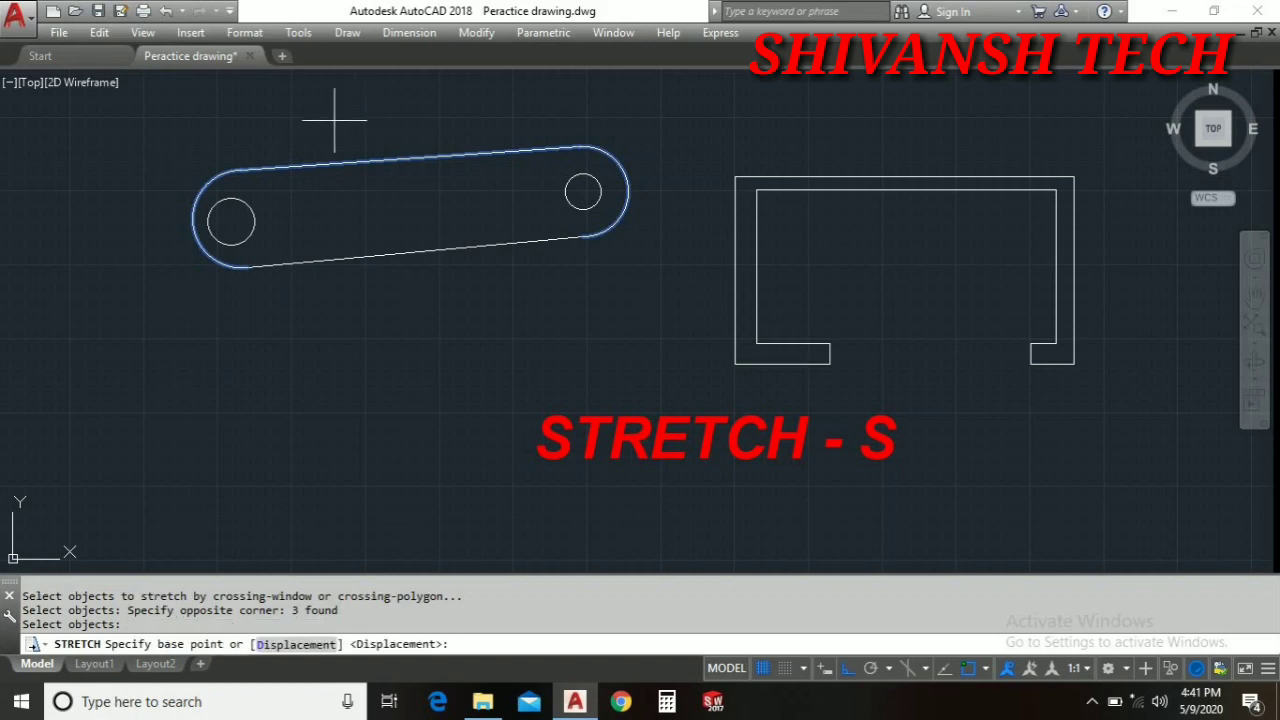
left_click(412, 158)
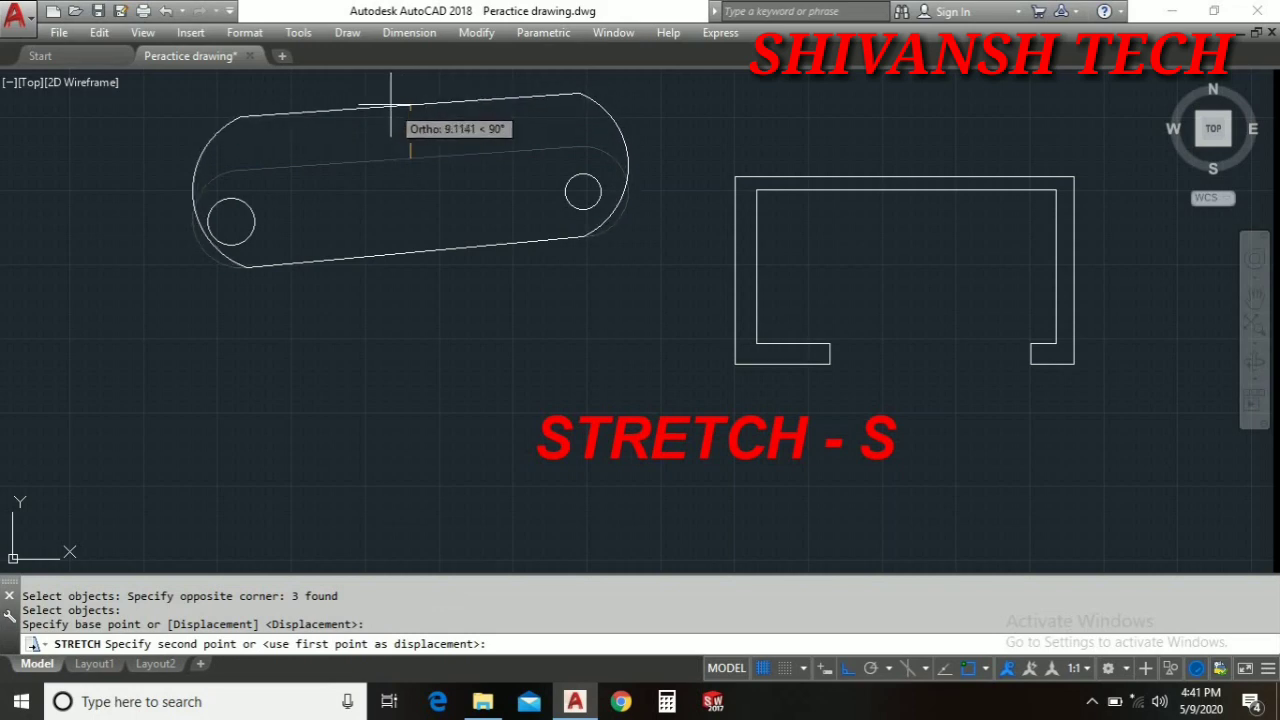
key("Return")
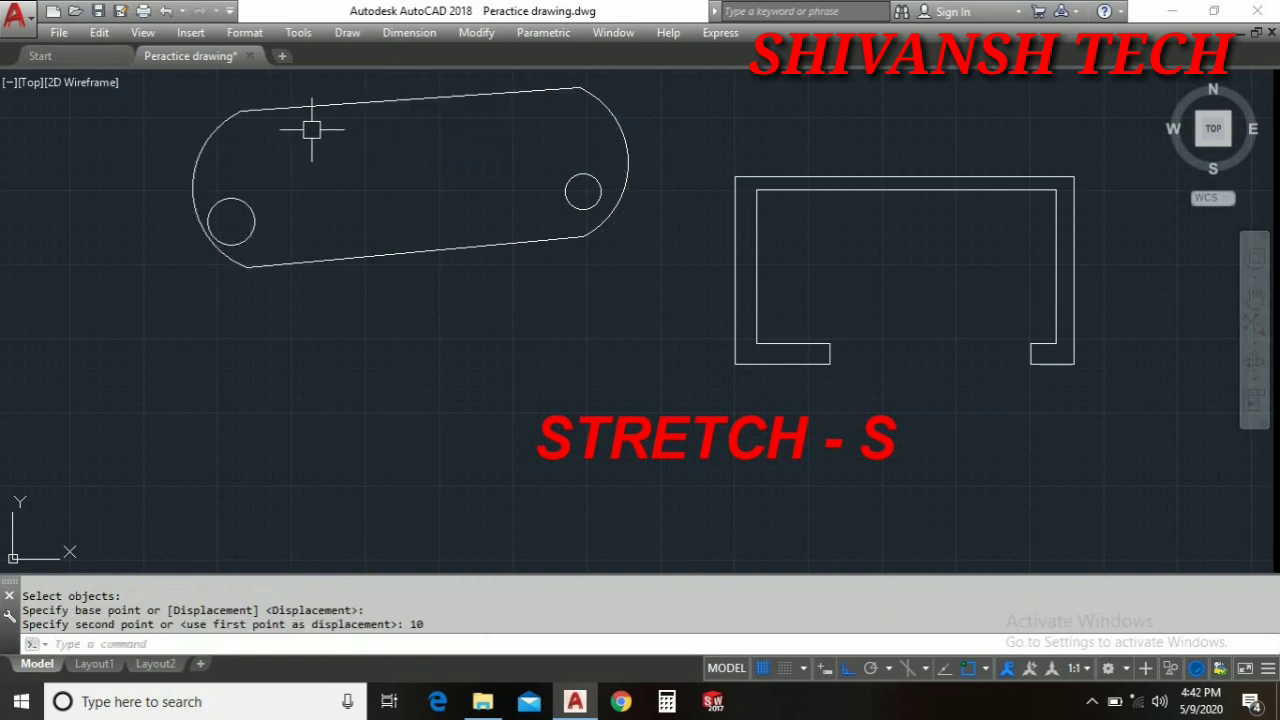
key("ctrl+z")
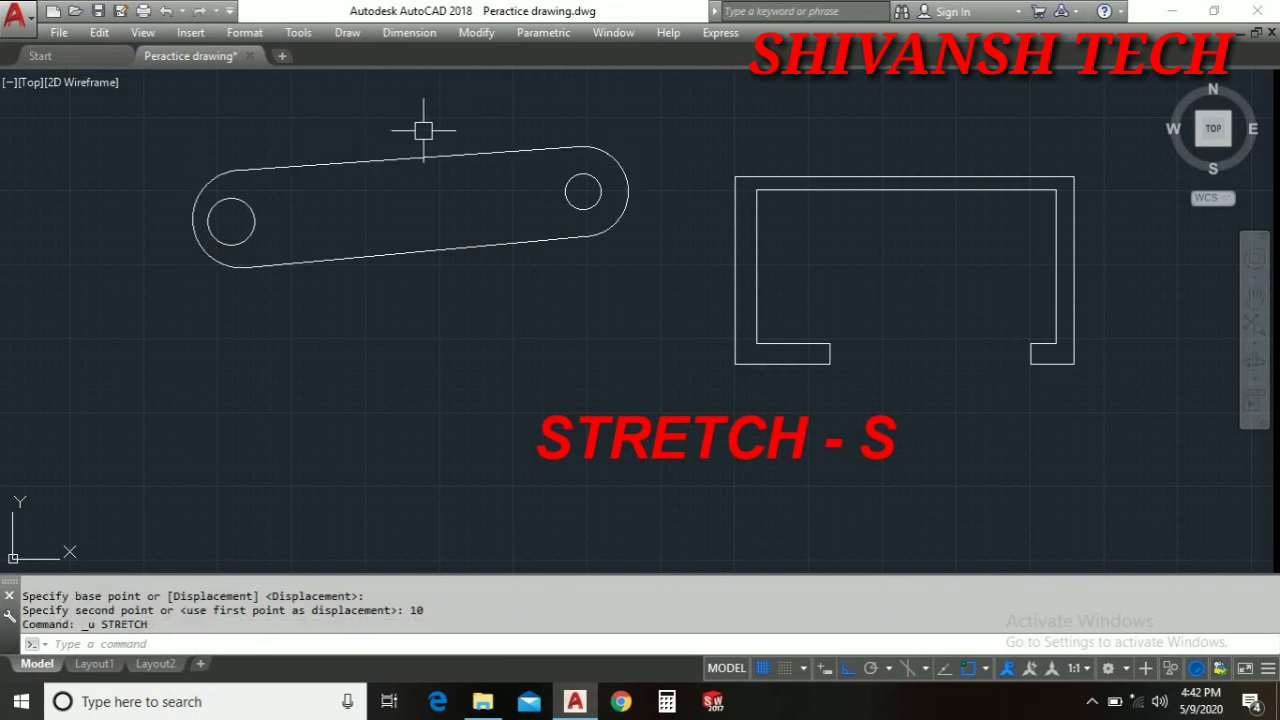
Try to stretch the slot's upper line 10 units upward from its midpoint with a crossing selection over only its middle part.
type("s")
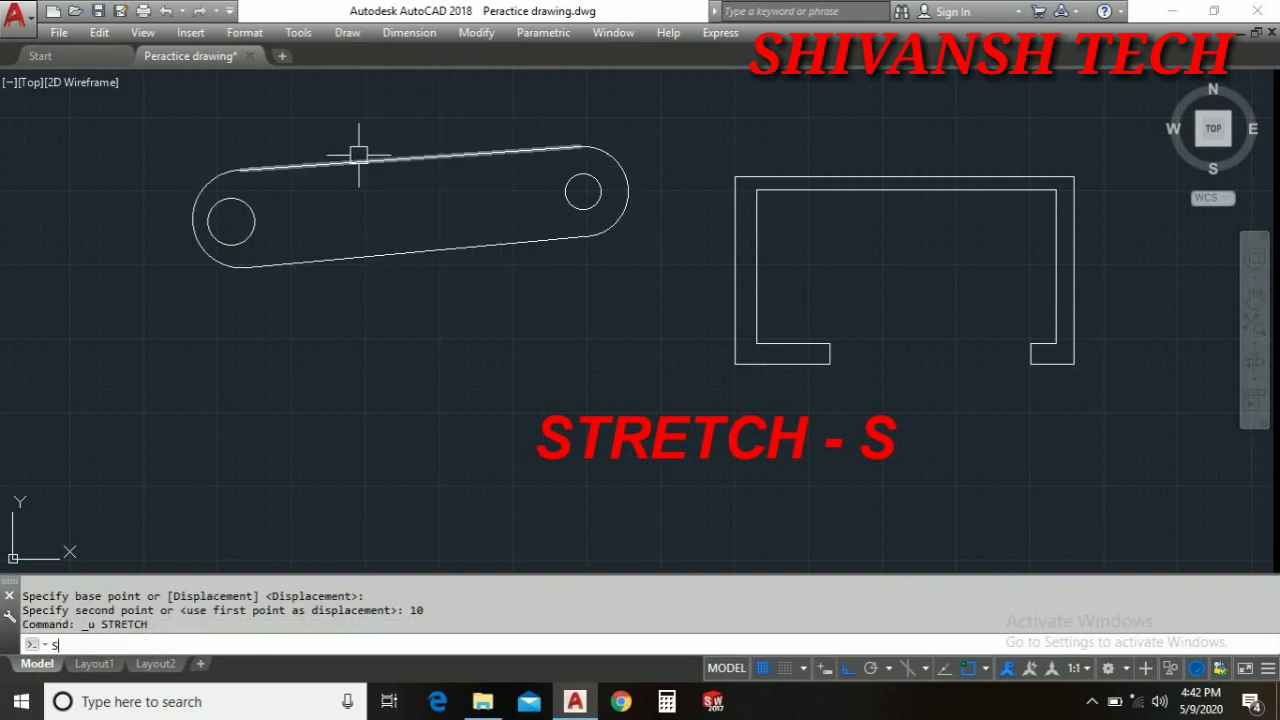
key("Return")
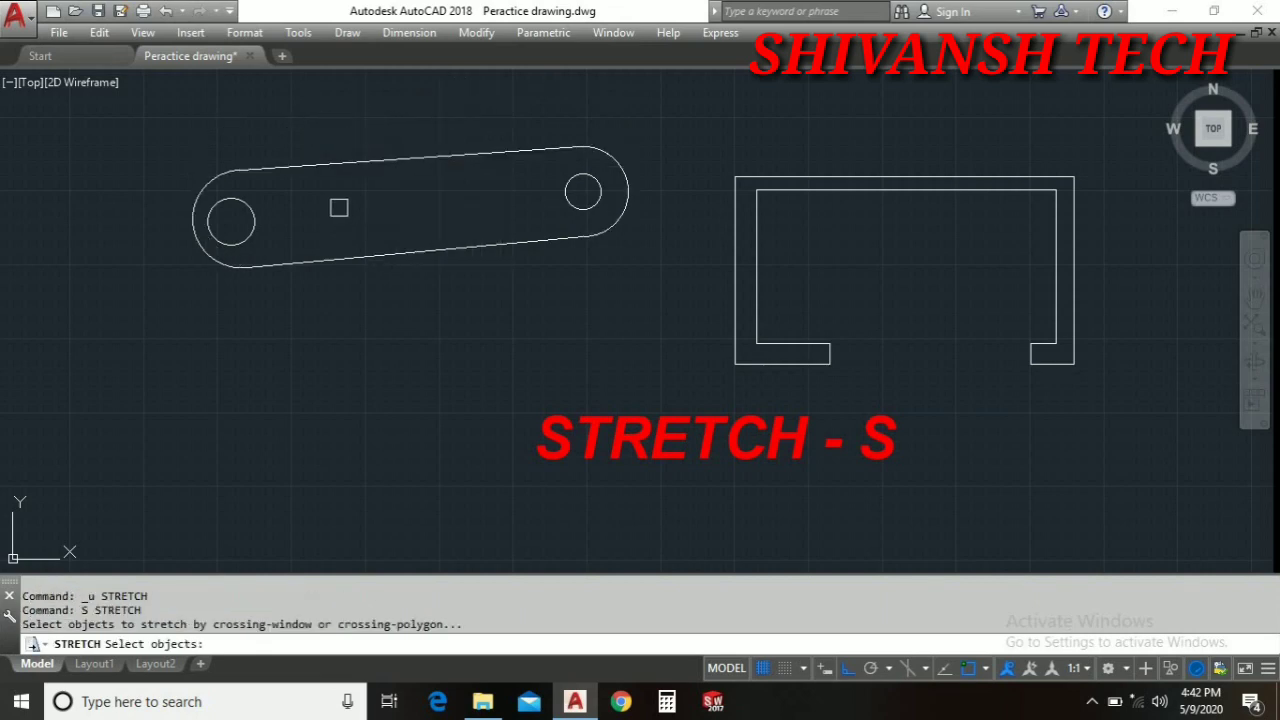
left_click(625, 120)
left_click(526, 92)
left_click(474, 126)
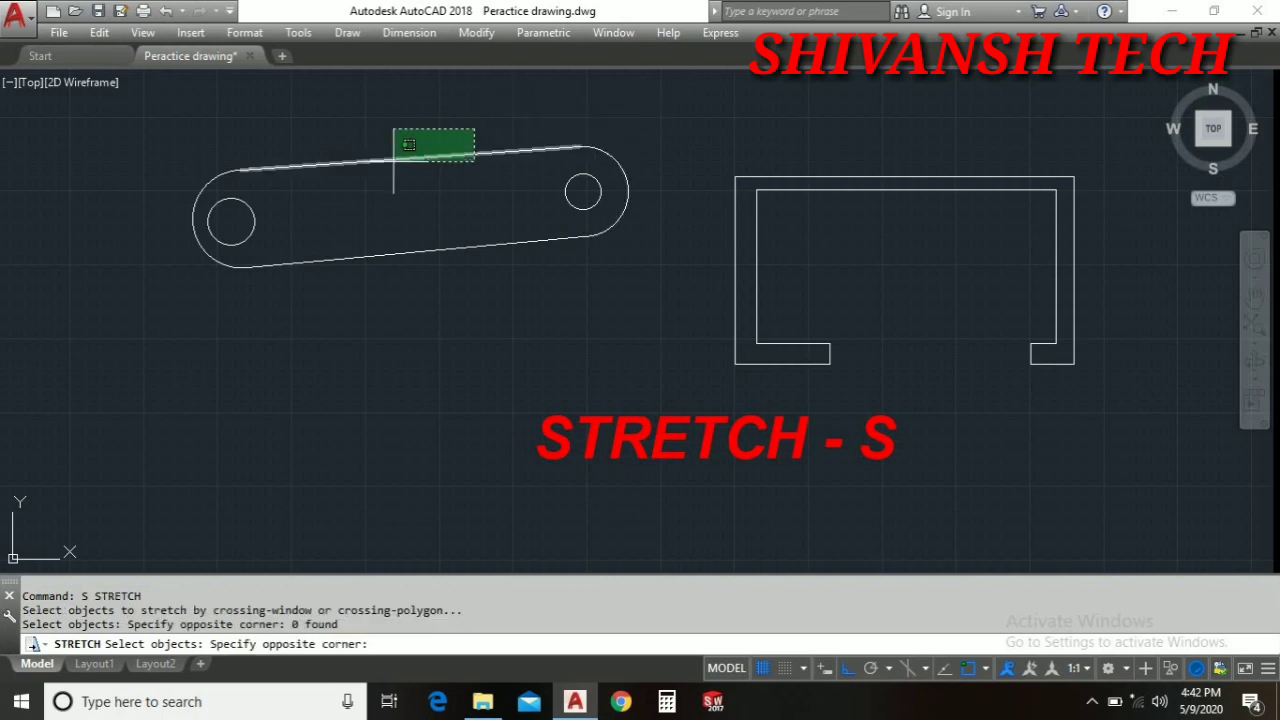
left_click(383, 163)
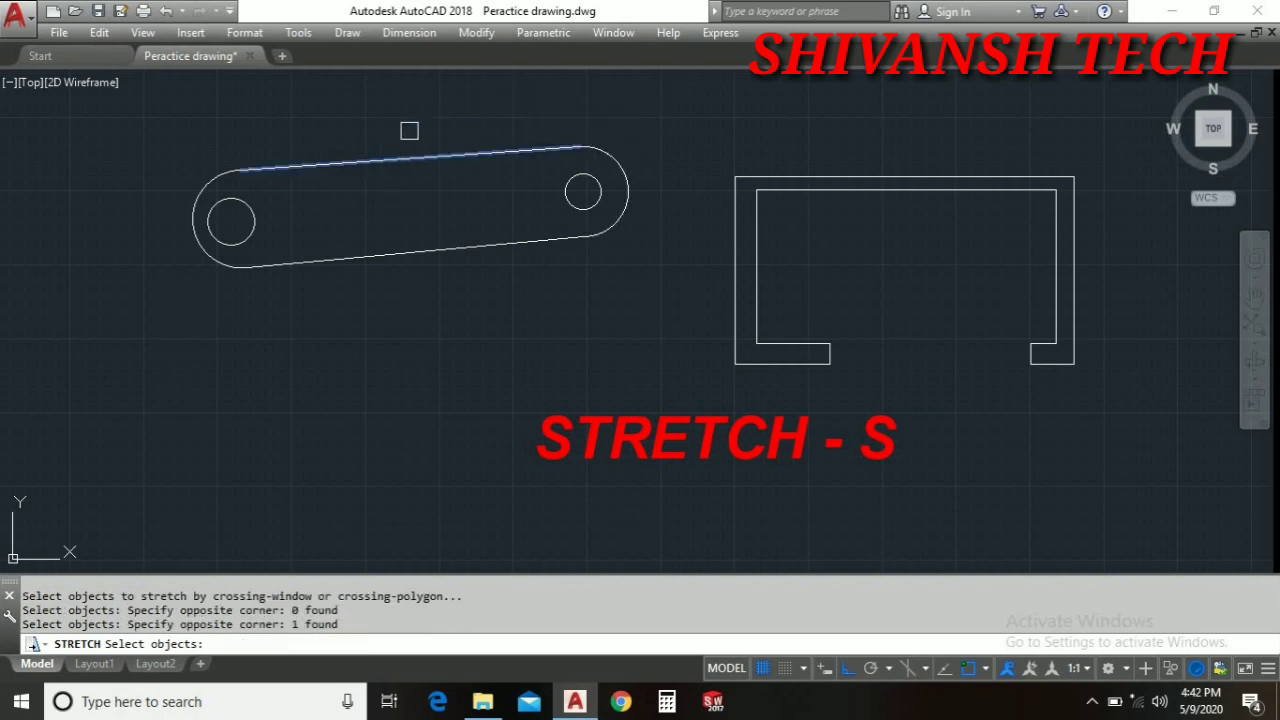
key("Return")
left_click(408, 154)
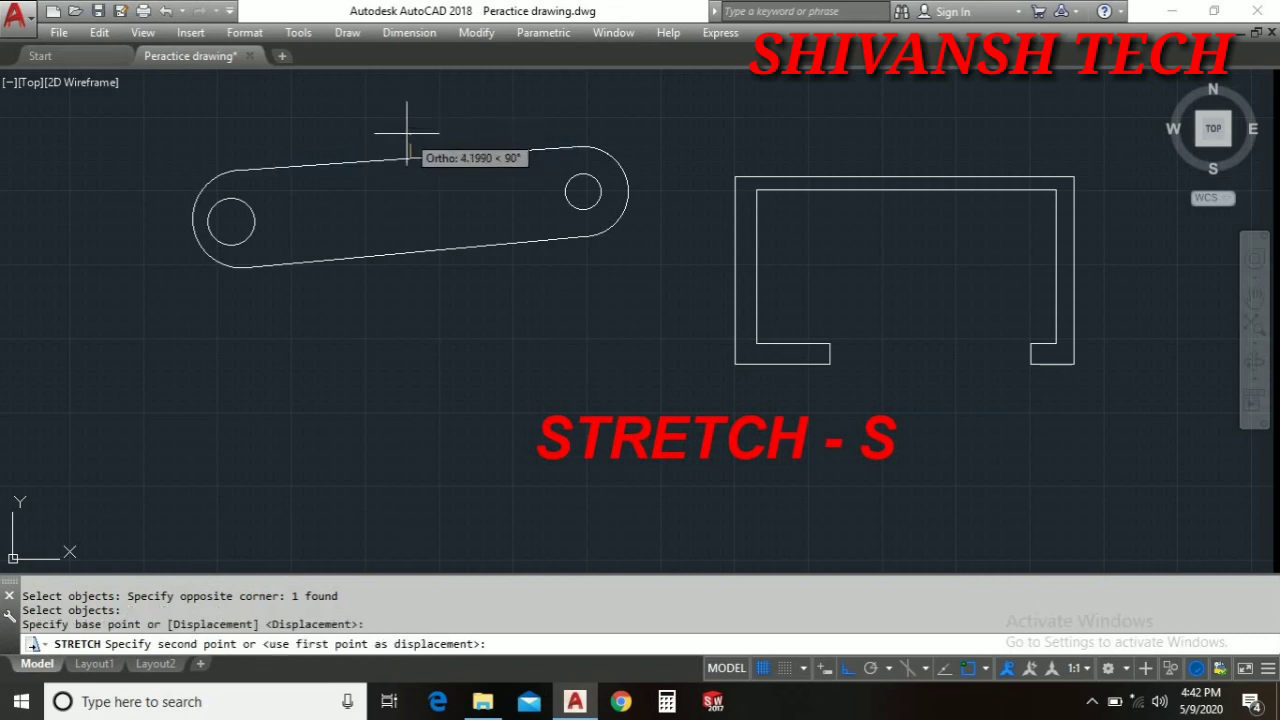
type("10")
key("Return")
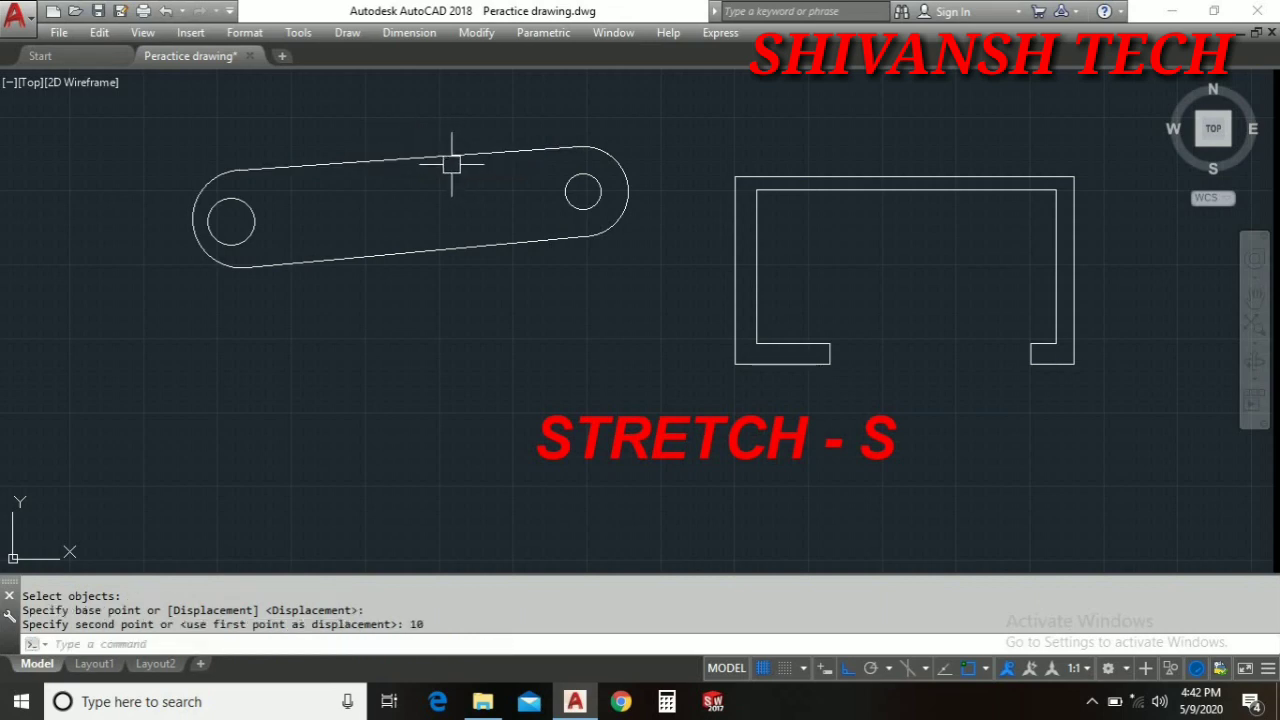
Try again to stretch only the slot's upper line about 4 units upward from its midpoint, crossing it from inside the slot.
key("Return")
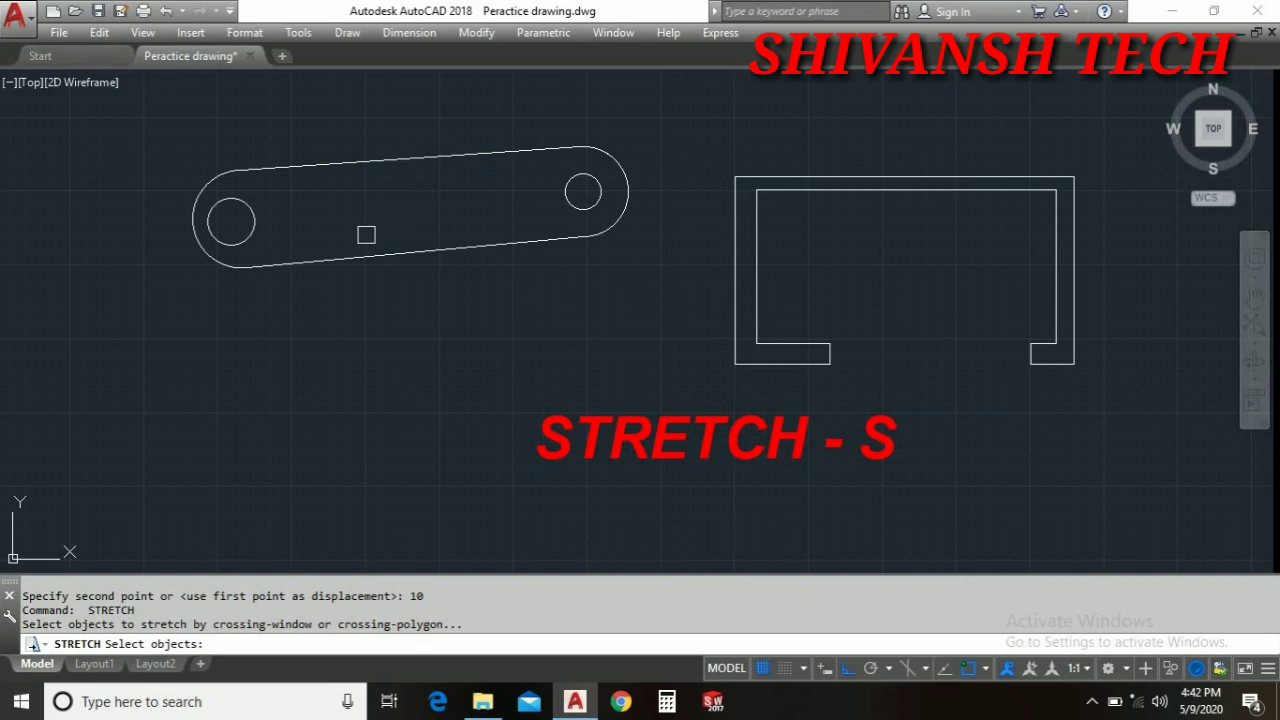
left_click(462, 188)
left_click(443, 163)
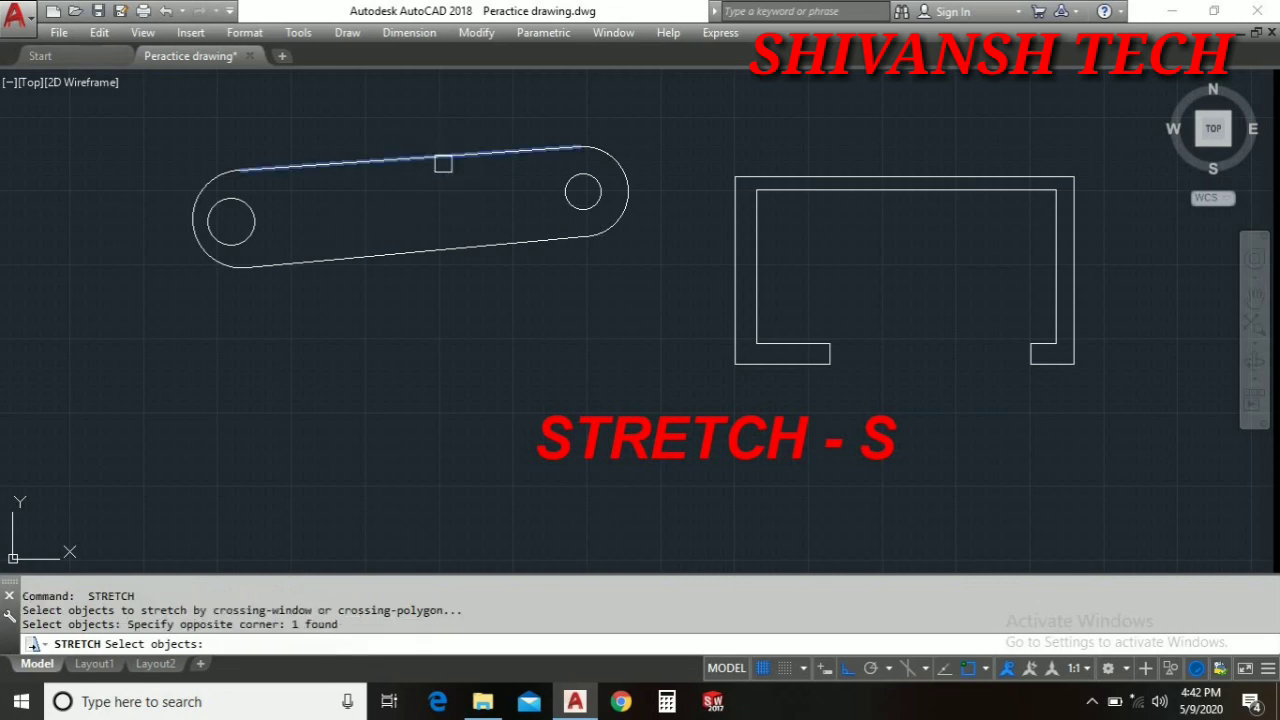
key("Return")
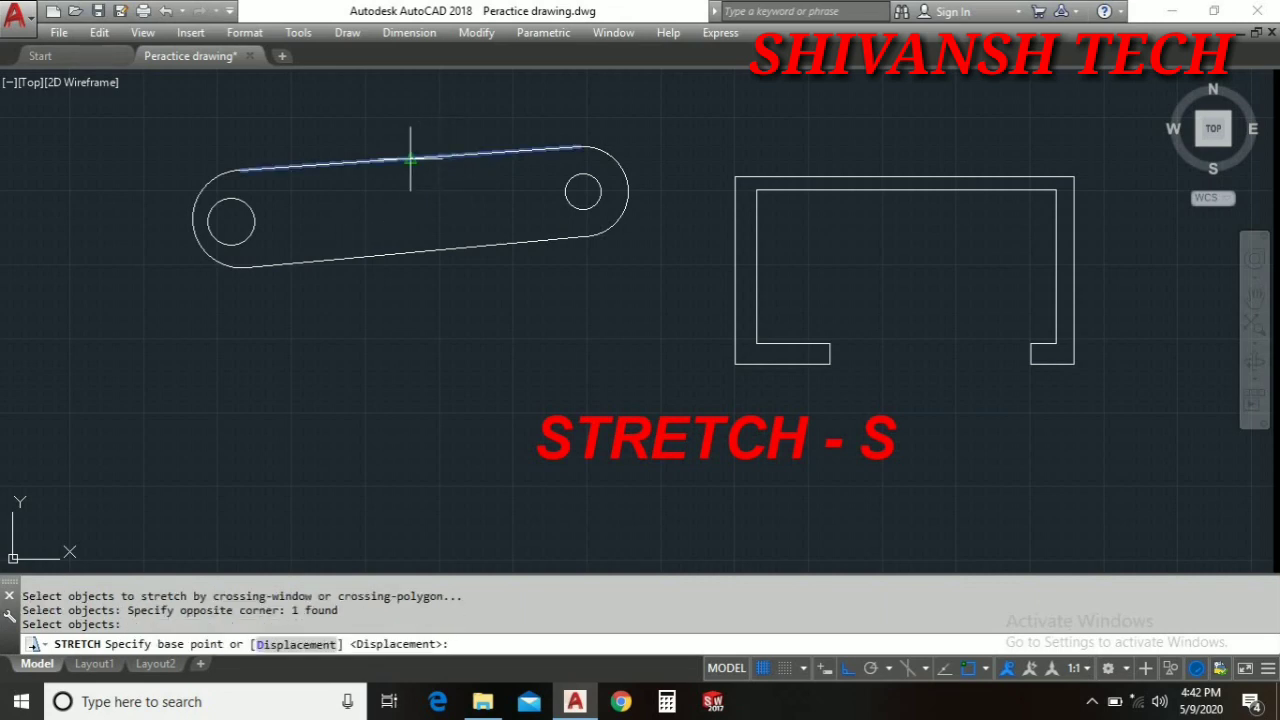
left_click(410, 158)
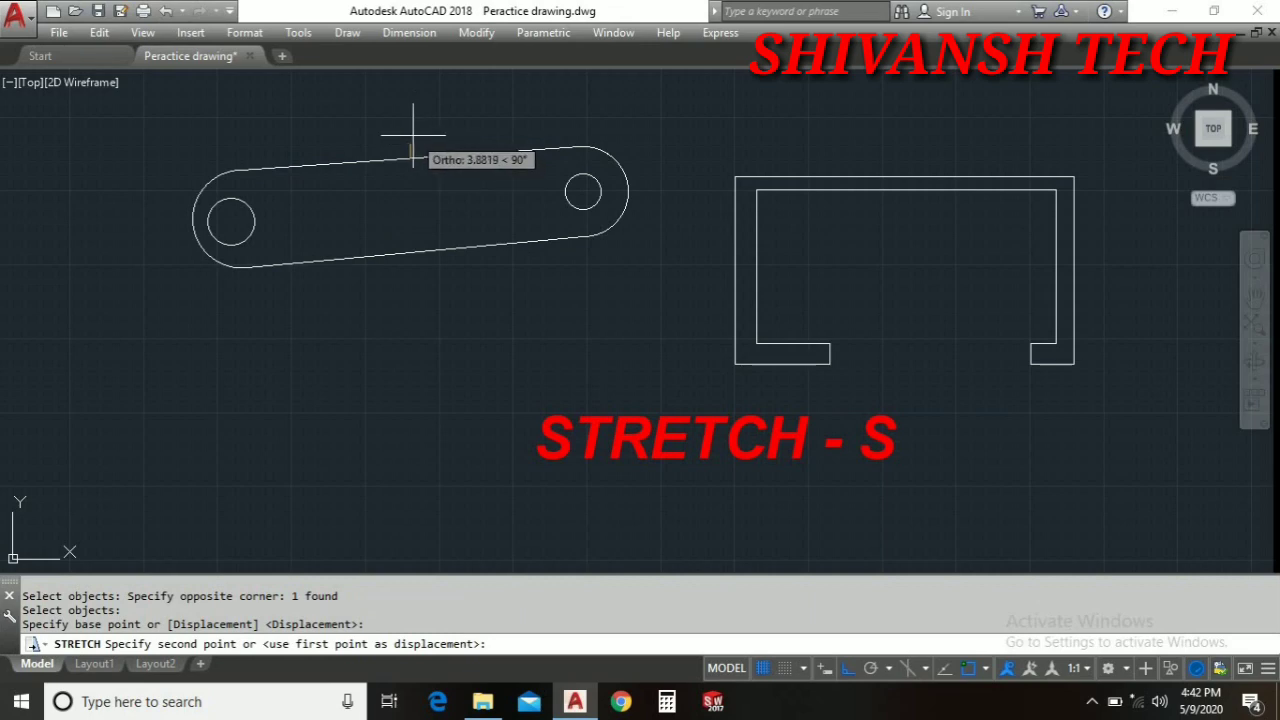
left_click(410, 134)
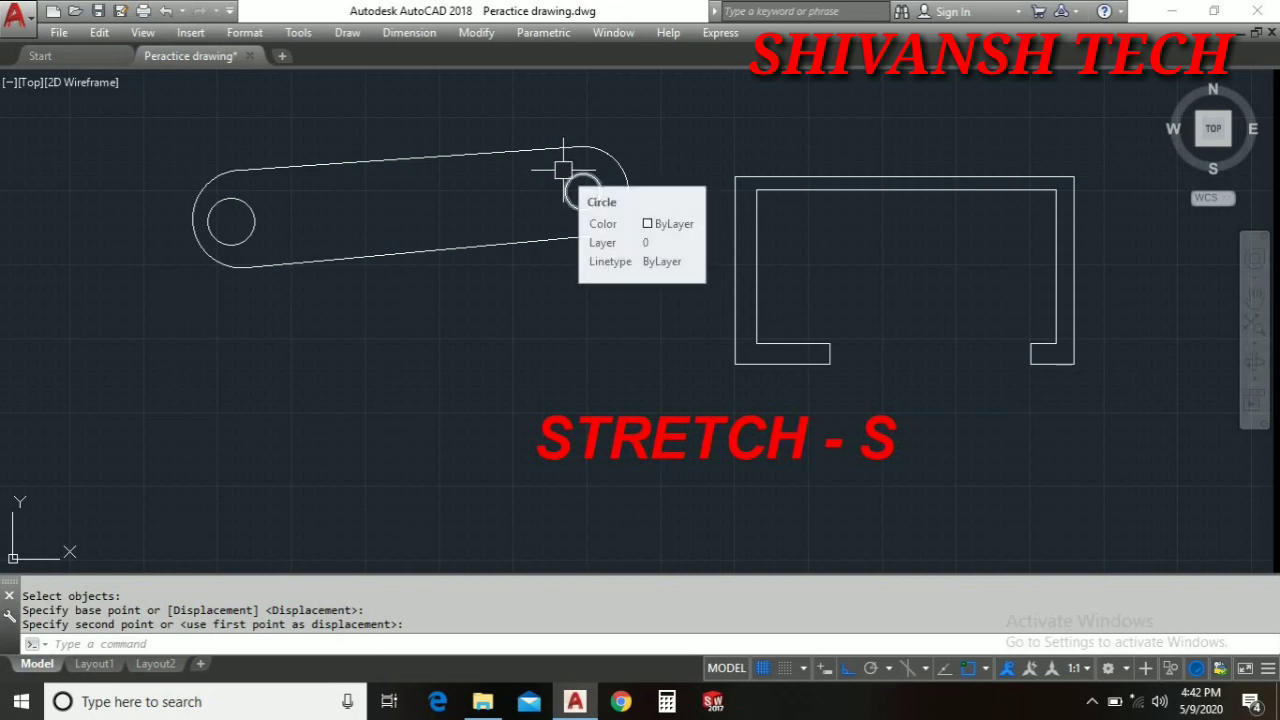
Stretch the slot's right hole about 6.7 units to the left from its left quadrant, picking the circle individually.
type("s")
key("Return")
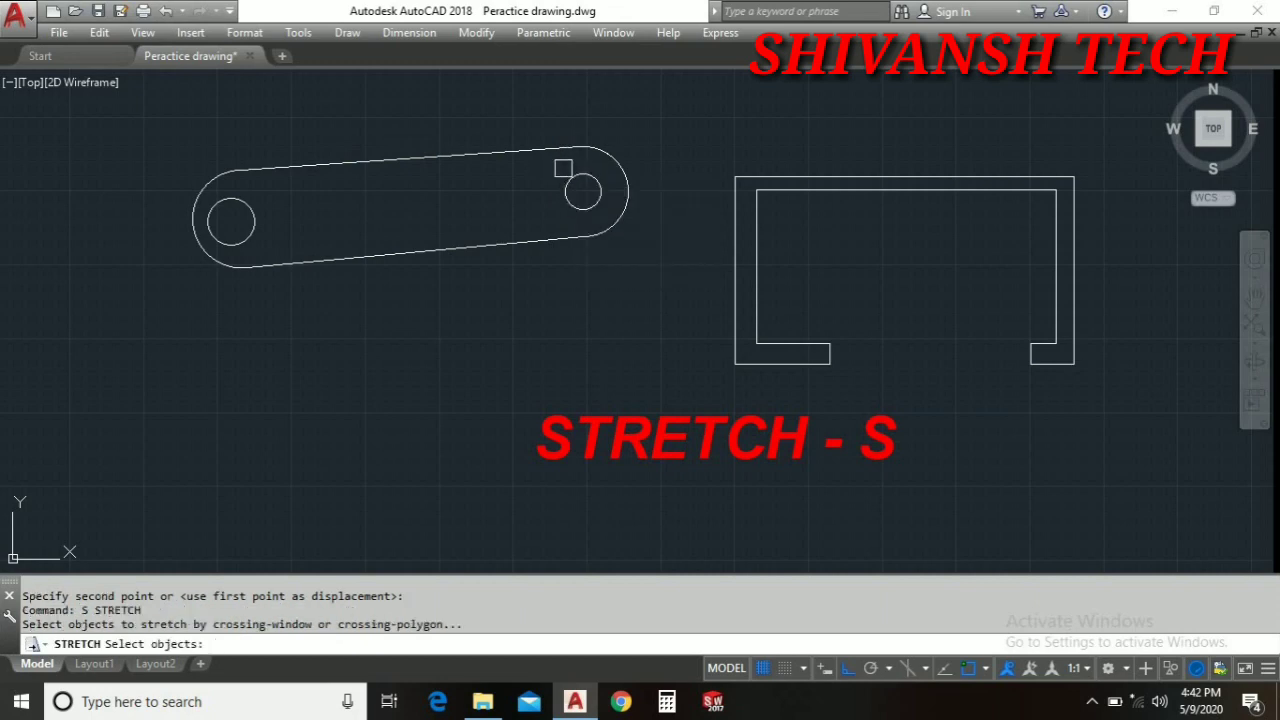
left_click(566, 183)
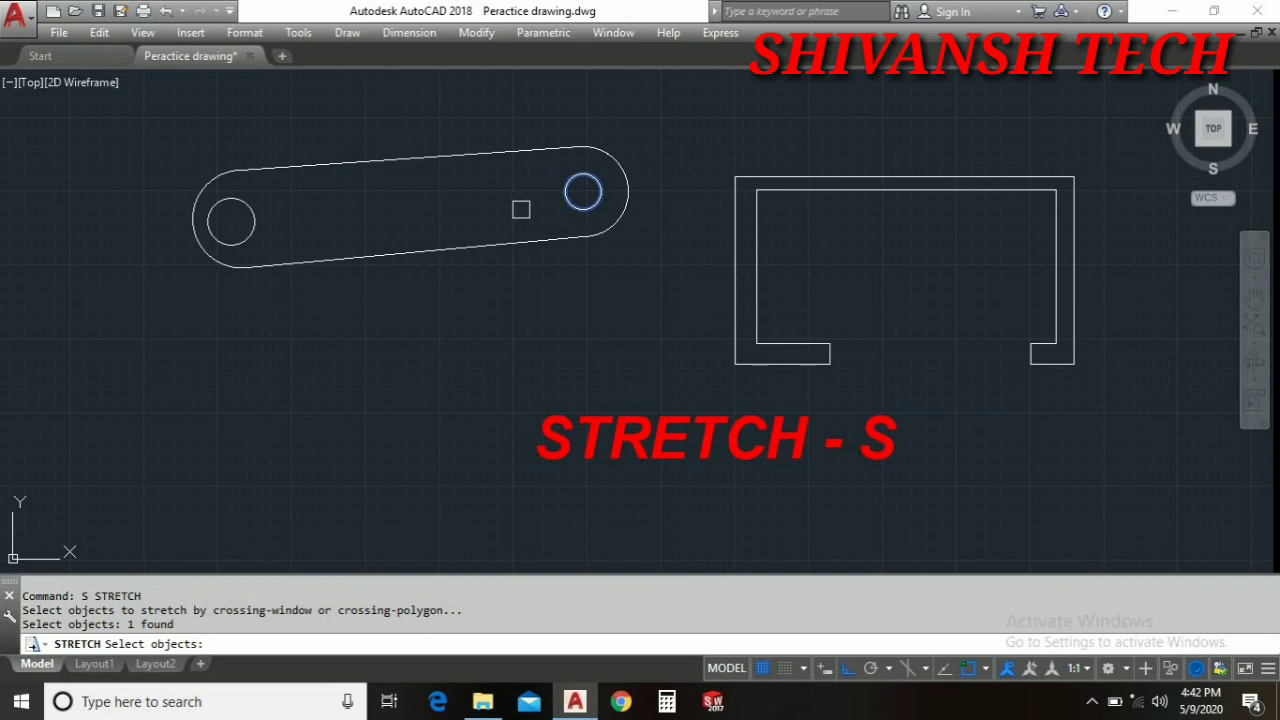
key("Return")
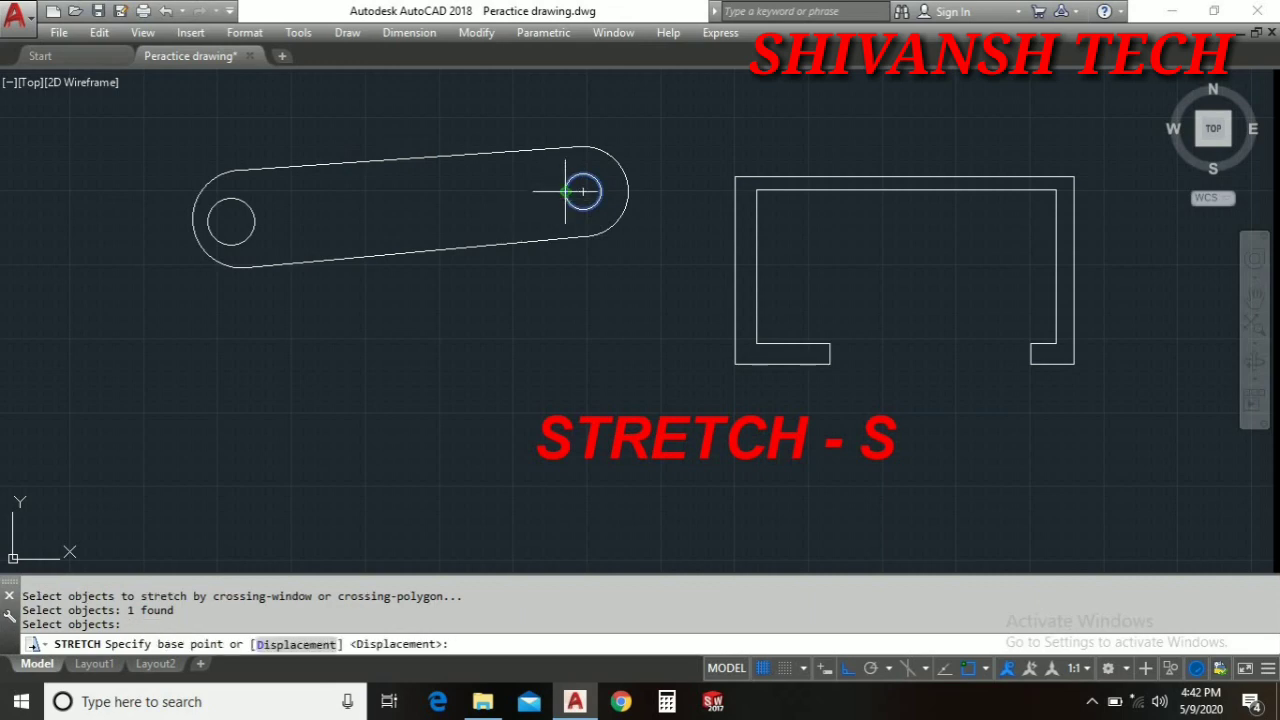
left_click(566, 190)
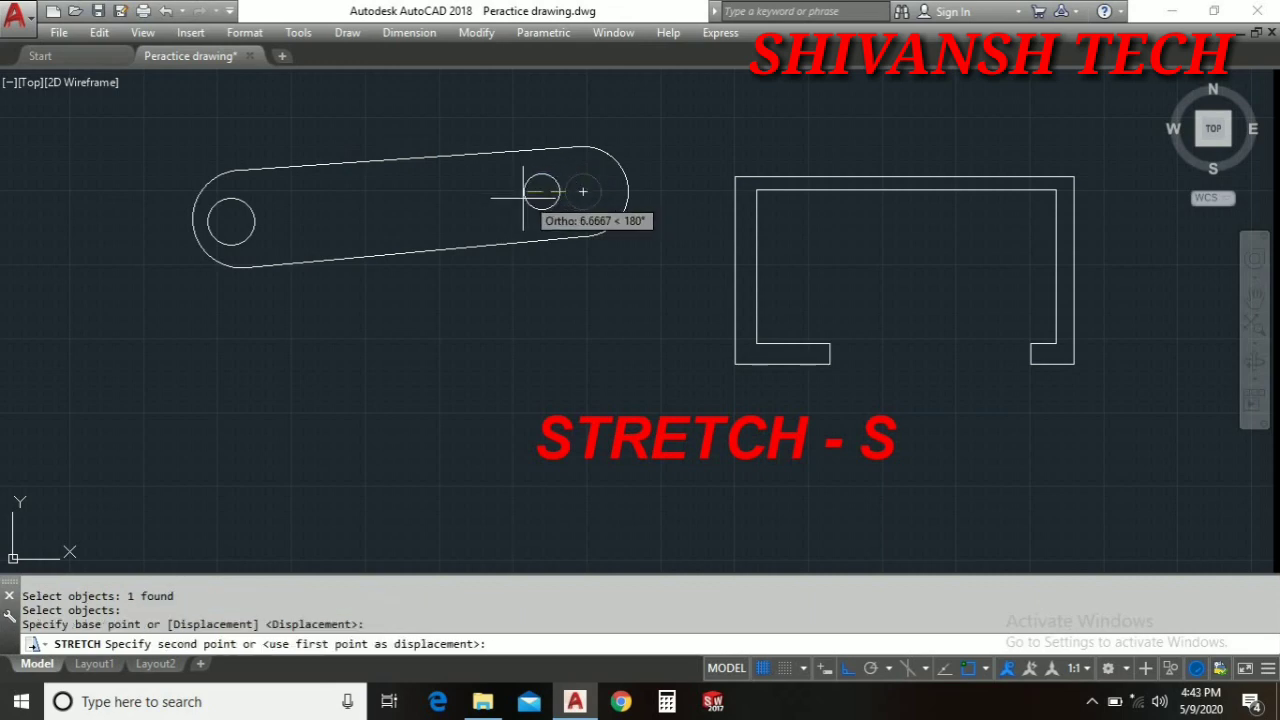
left_click(522, 191)
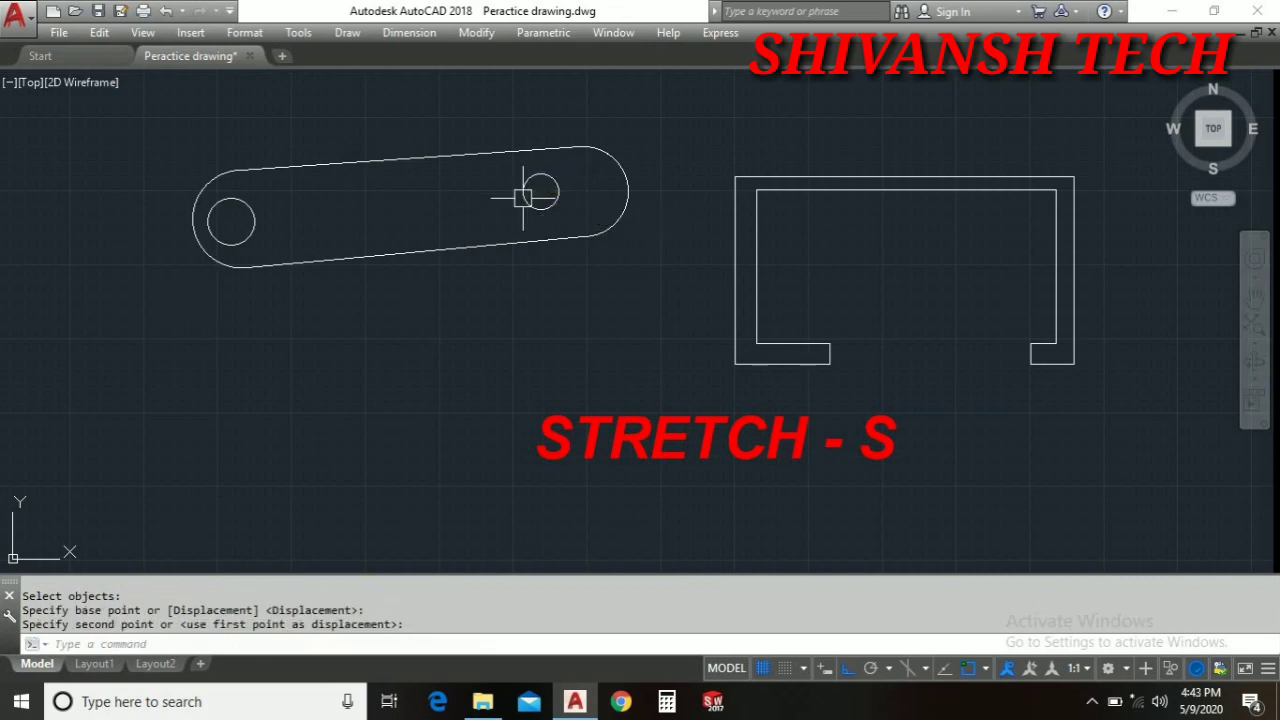
Stretch the smaller hole from its right quadrant back to its original position in the slot's right end, using a crossing selection.
key("Return")
left_click(568, 216)
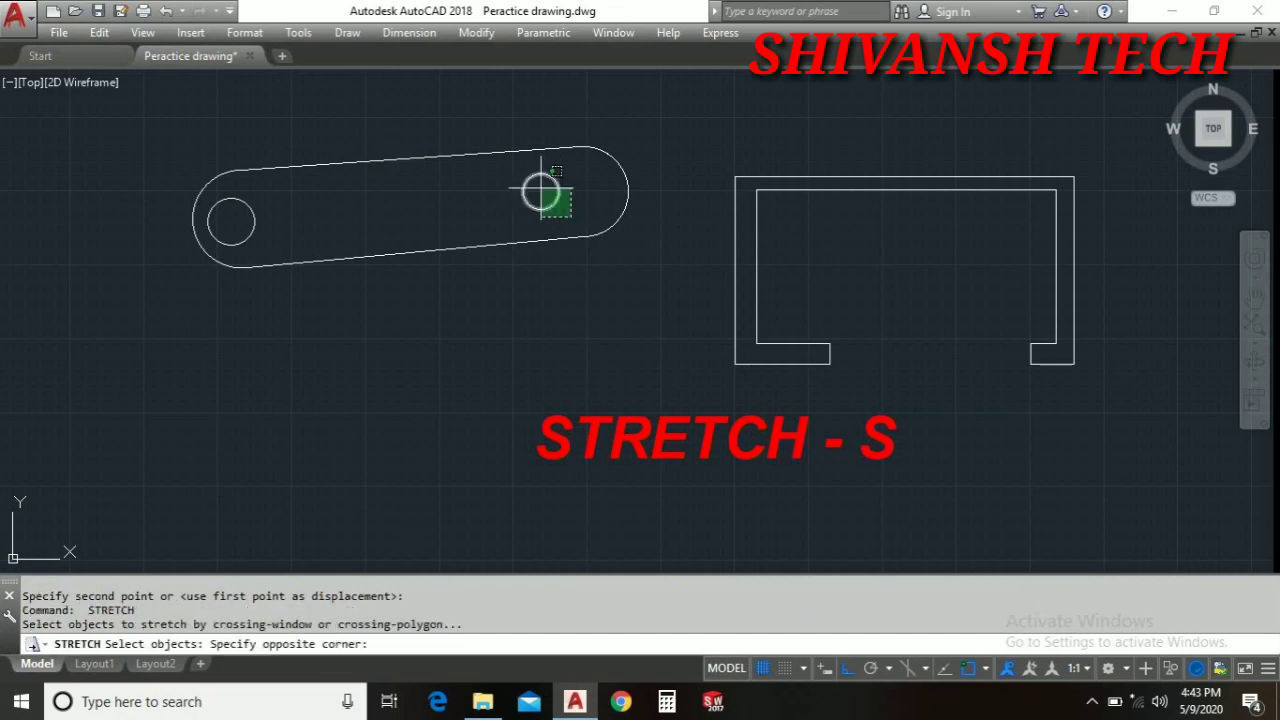
left_click(545, 194)
key("Return")
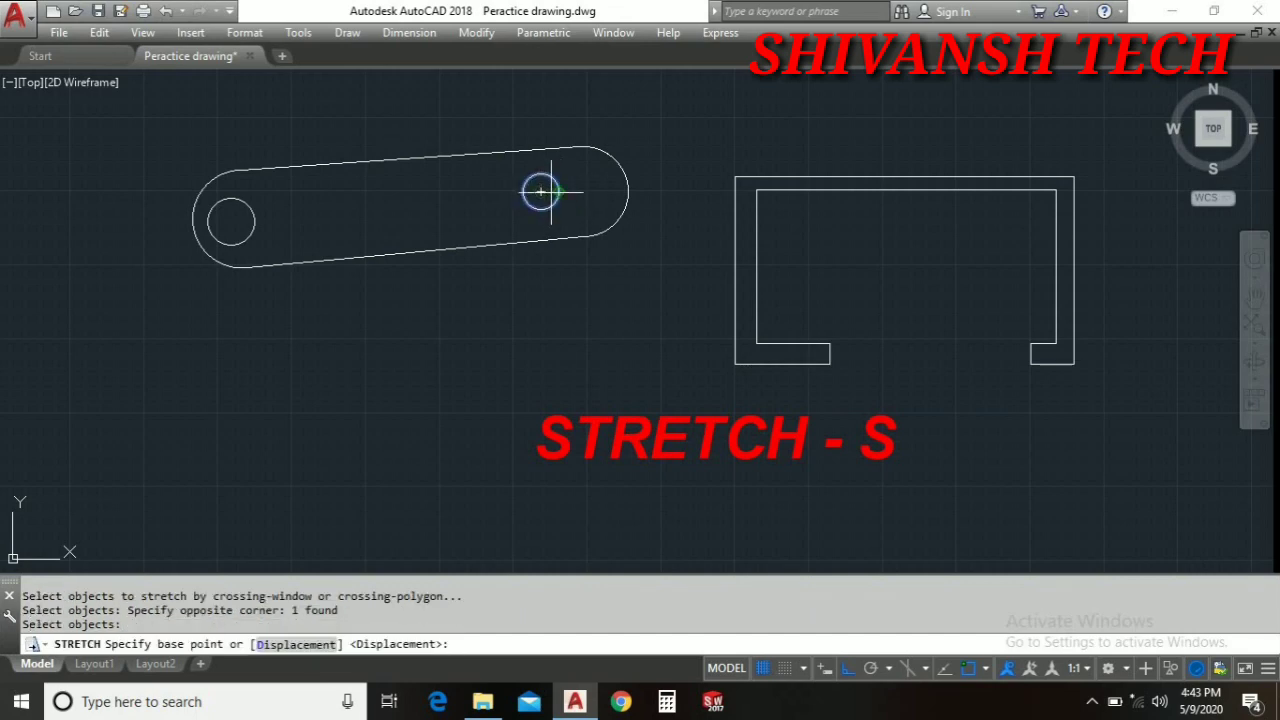
left_click(558, 191)
left_click(601, 191)
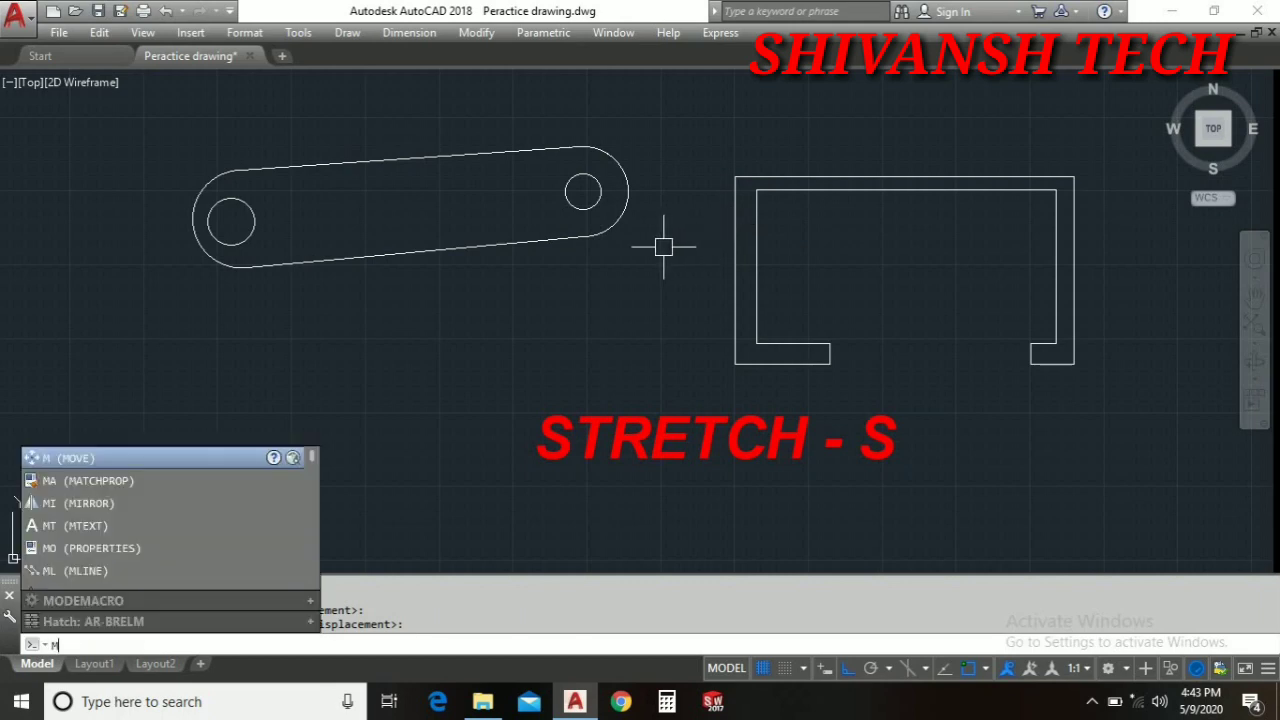
Use MSTRETCH to shift the whole slot and the whole wall outline straight up together, enclosing each in its own crossing window.
type("TRETCH")
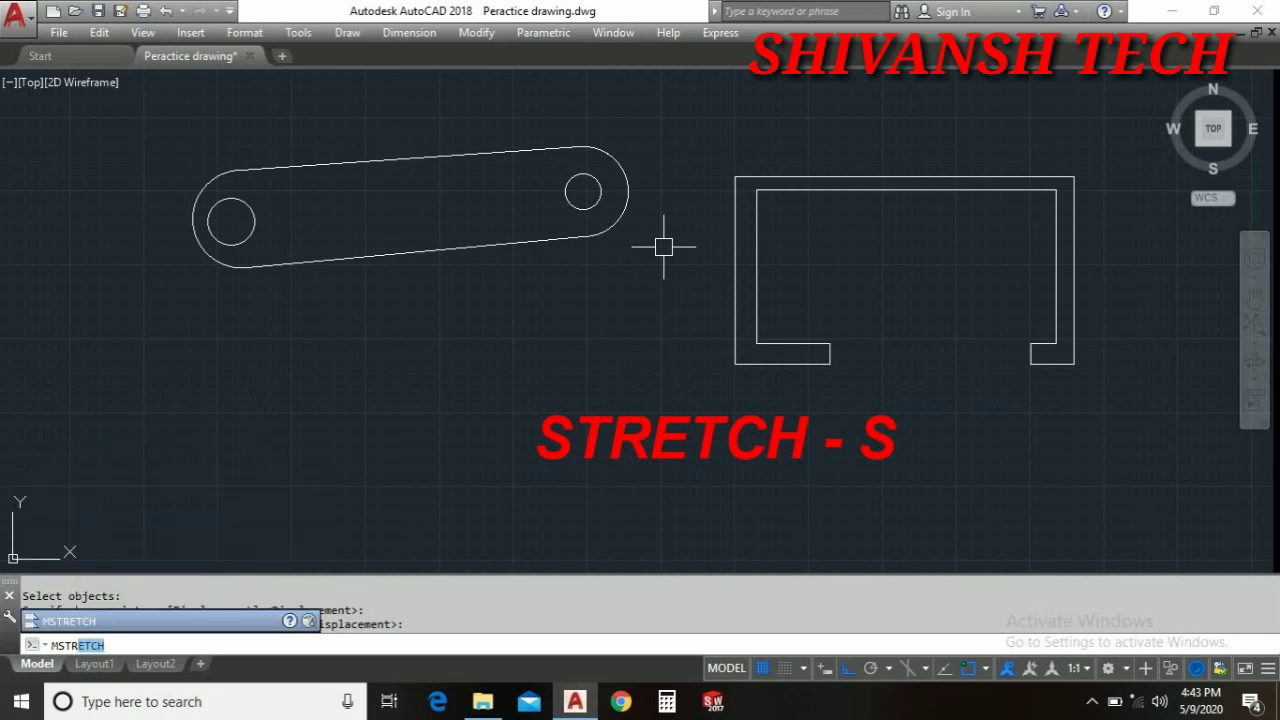
key("Return")
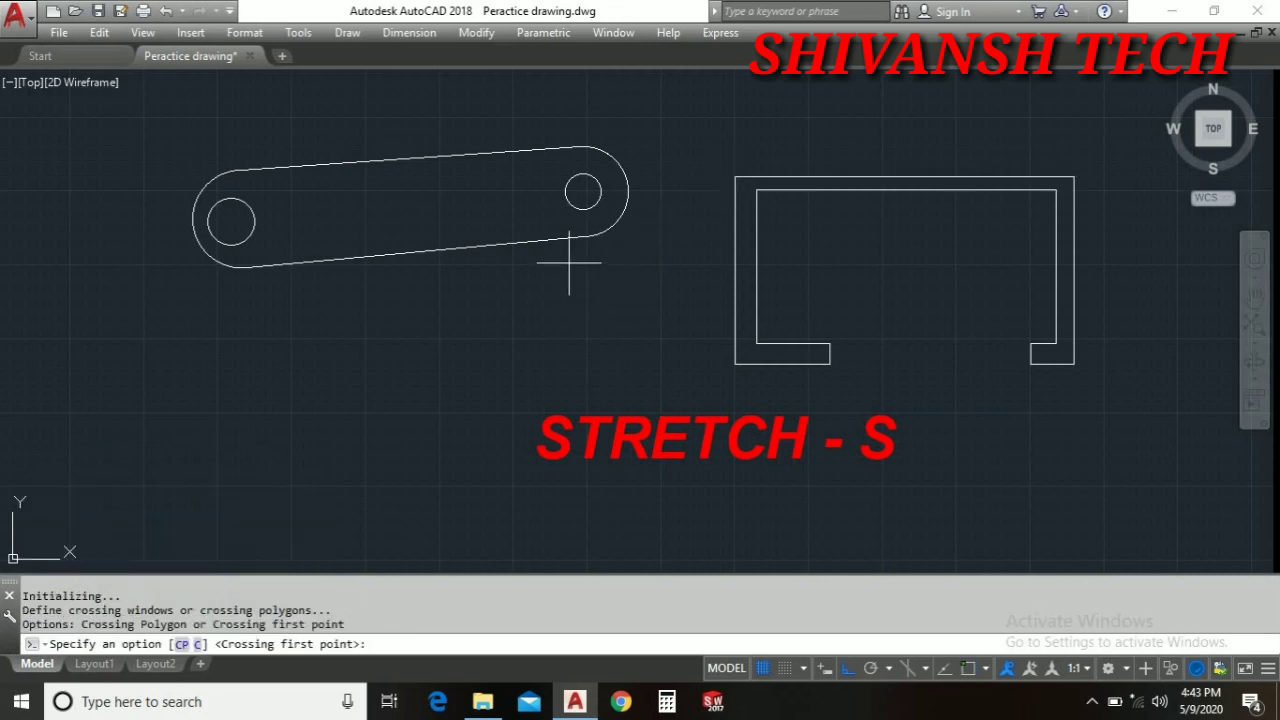
left_click(646, 127)
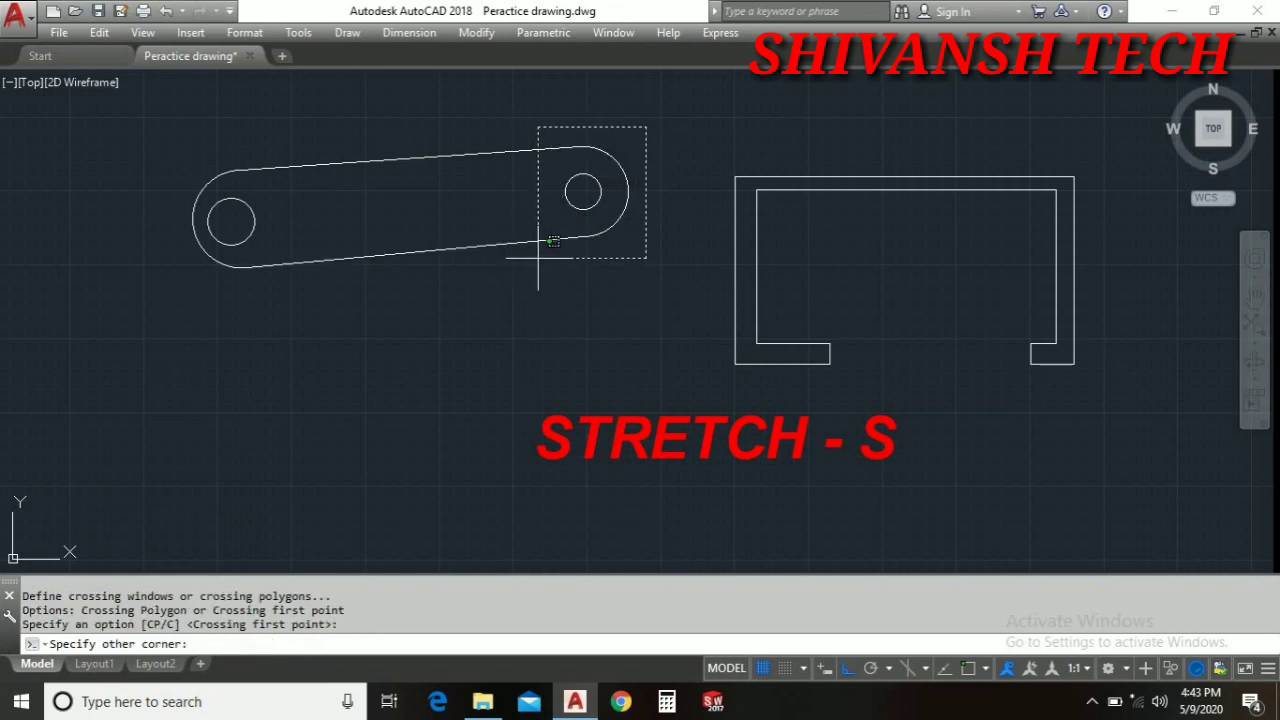
left_click(152, 313)
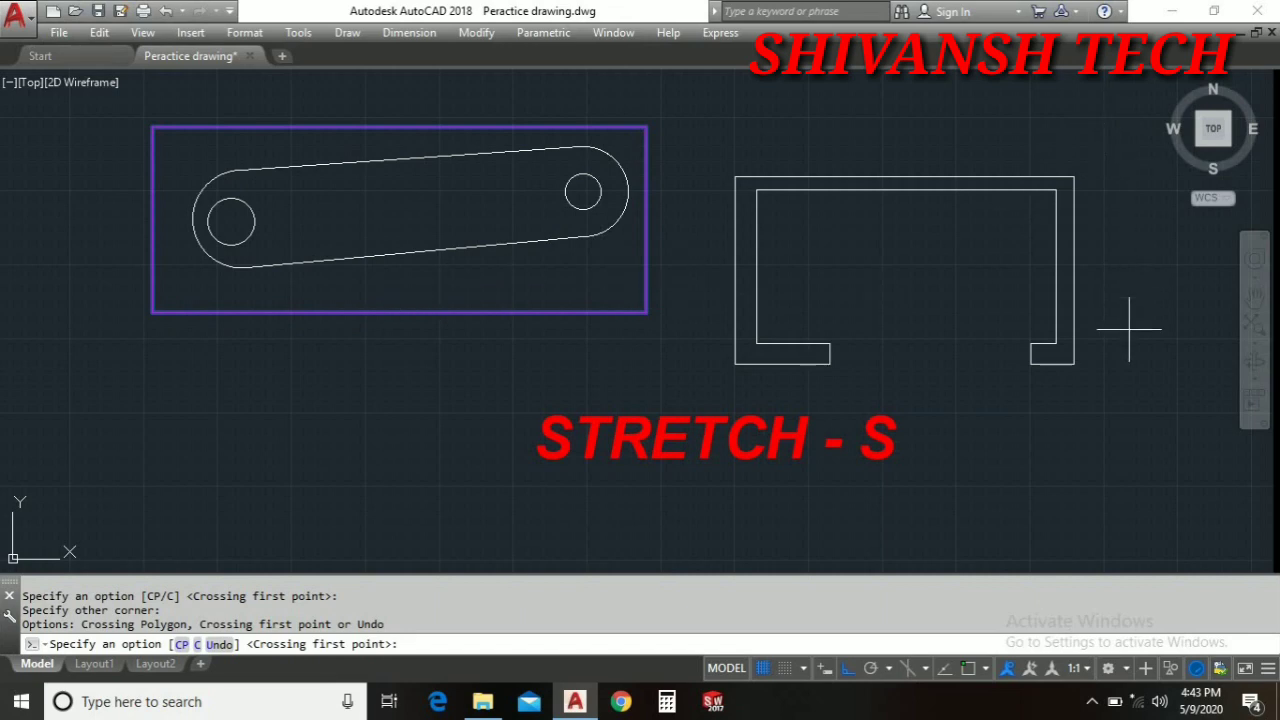
left_click(1122, 385)
left_click(705, 135)
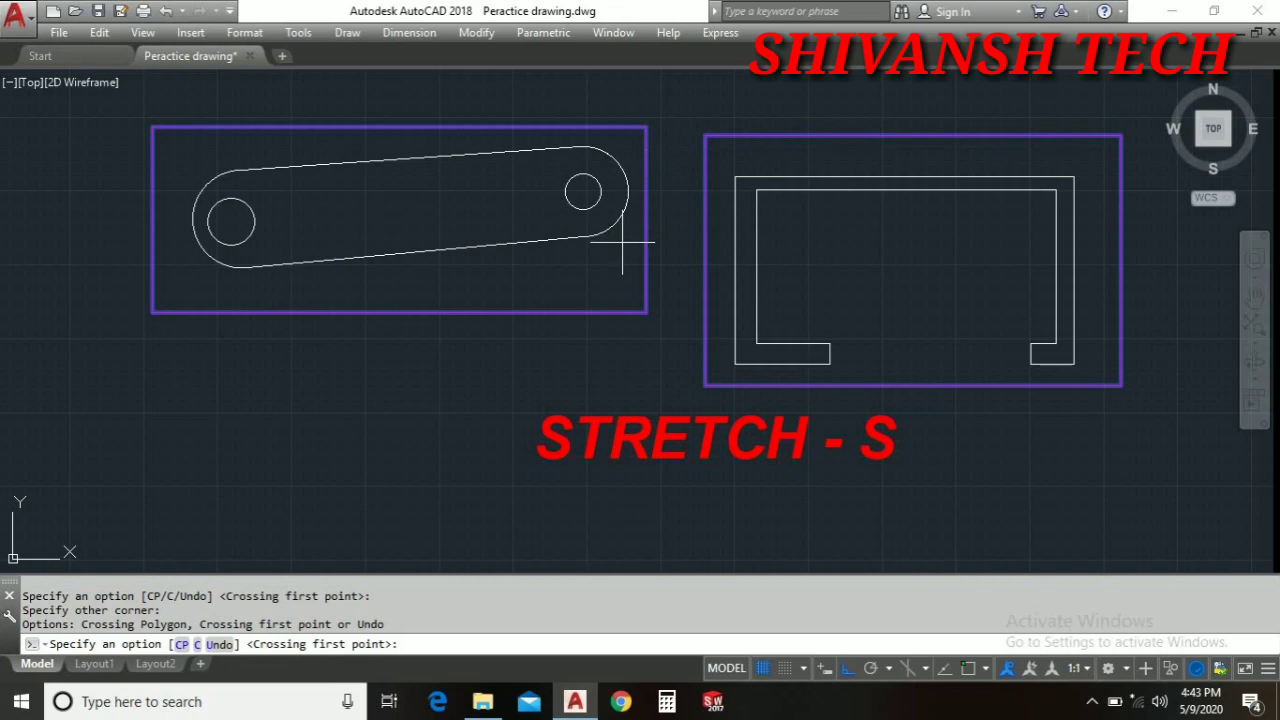
key("Return")
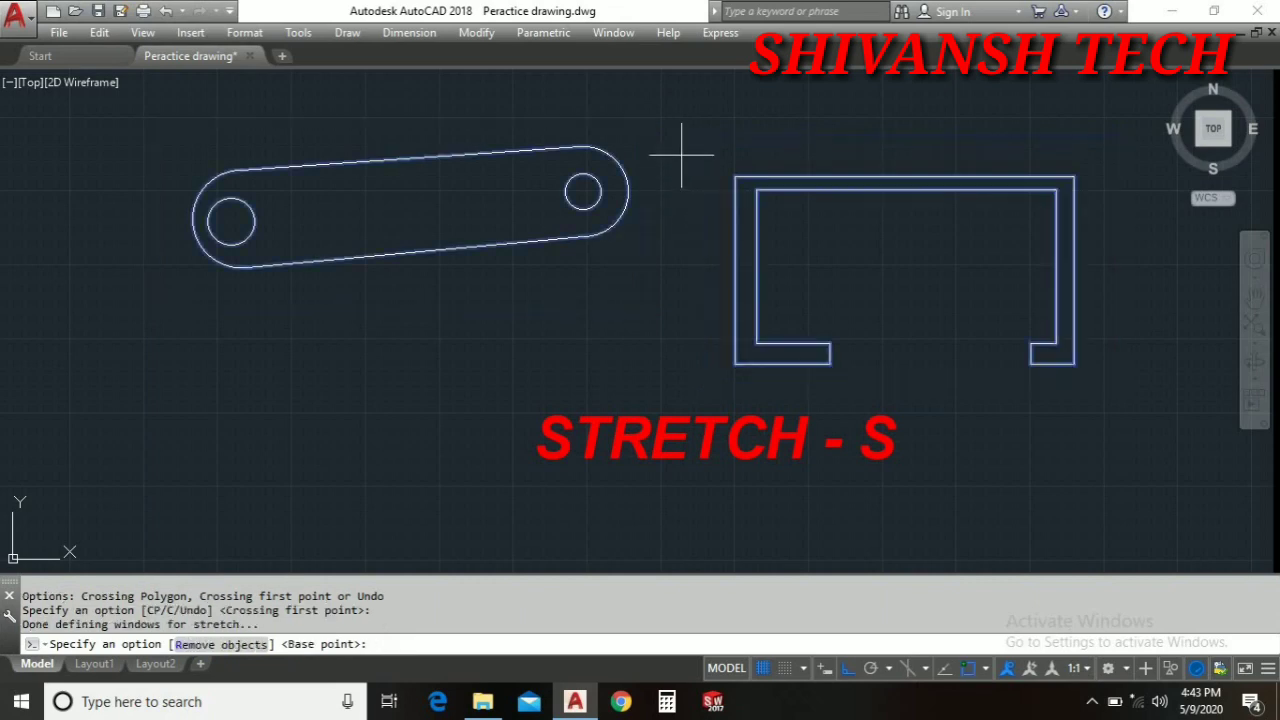
left_click(681, 152)
left_click(682, 103)
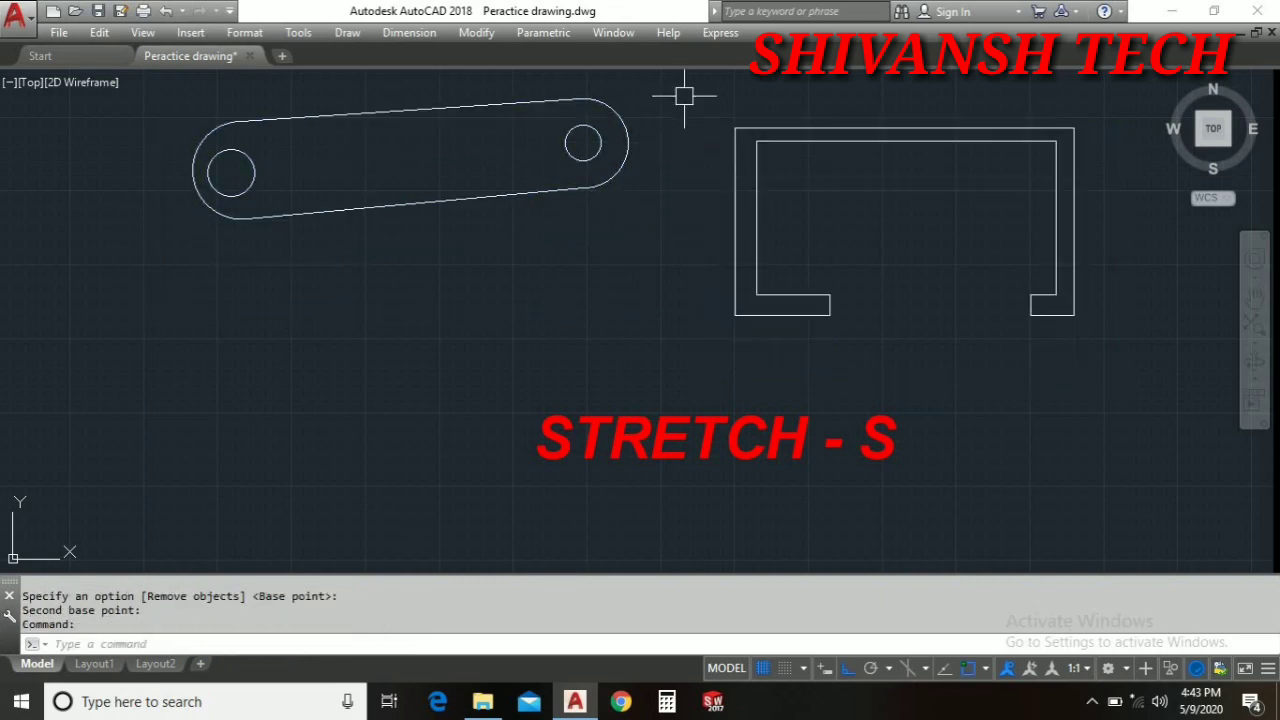
Try MSTRETCH upward with one crossing window over the slot below its upper line and another over the wall outline's upper part, and undo it.
scroll(703, 123, "down", 2)
mouse_move(703, 123)
middle_mouse_down()
mouse_move(688, 223)
mouse_move(684, 126)
middle_mouse_up()
key("Return")
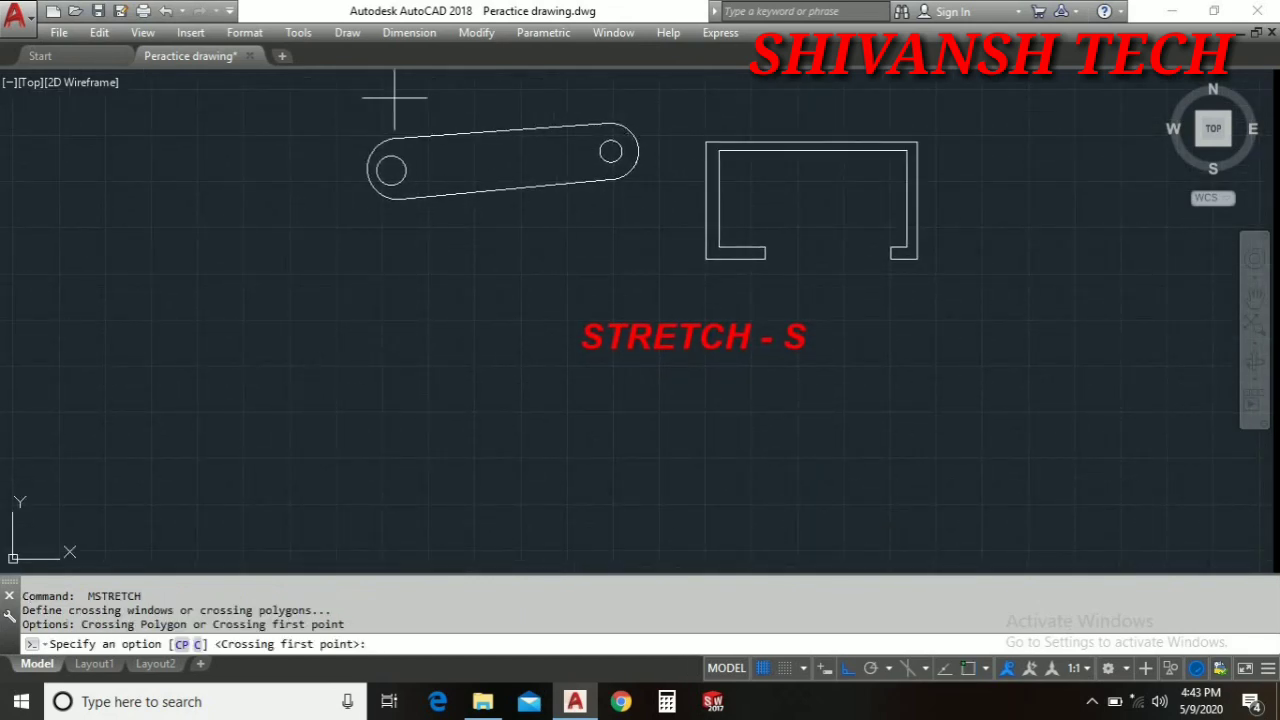
left_click(638, 209)
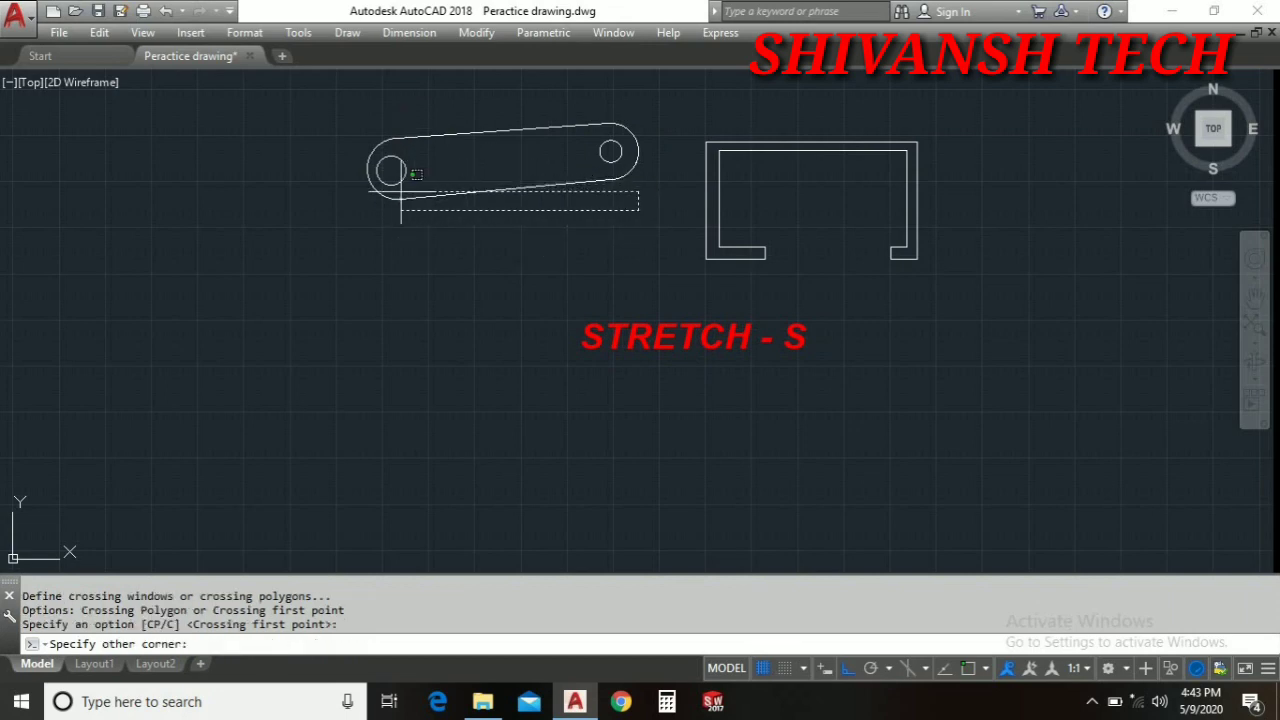
left_click(353, 140)
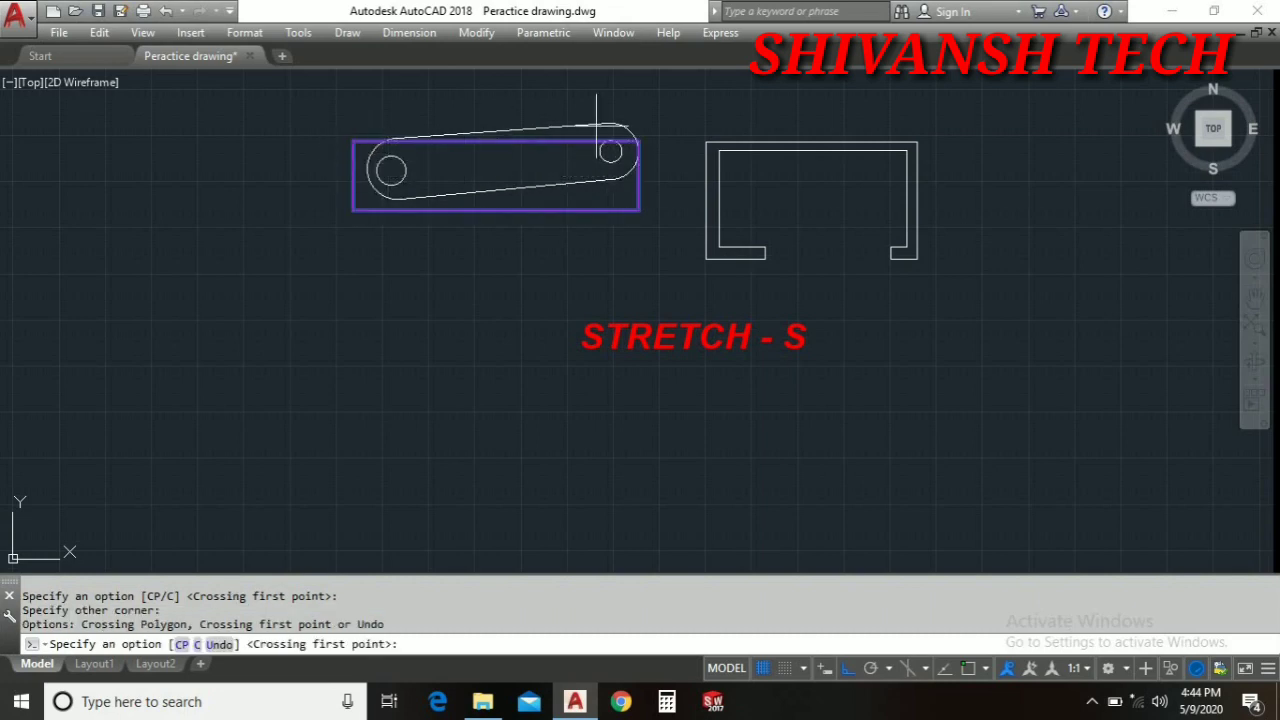
left_click(1000, 236)
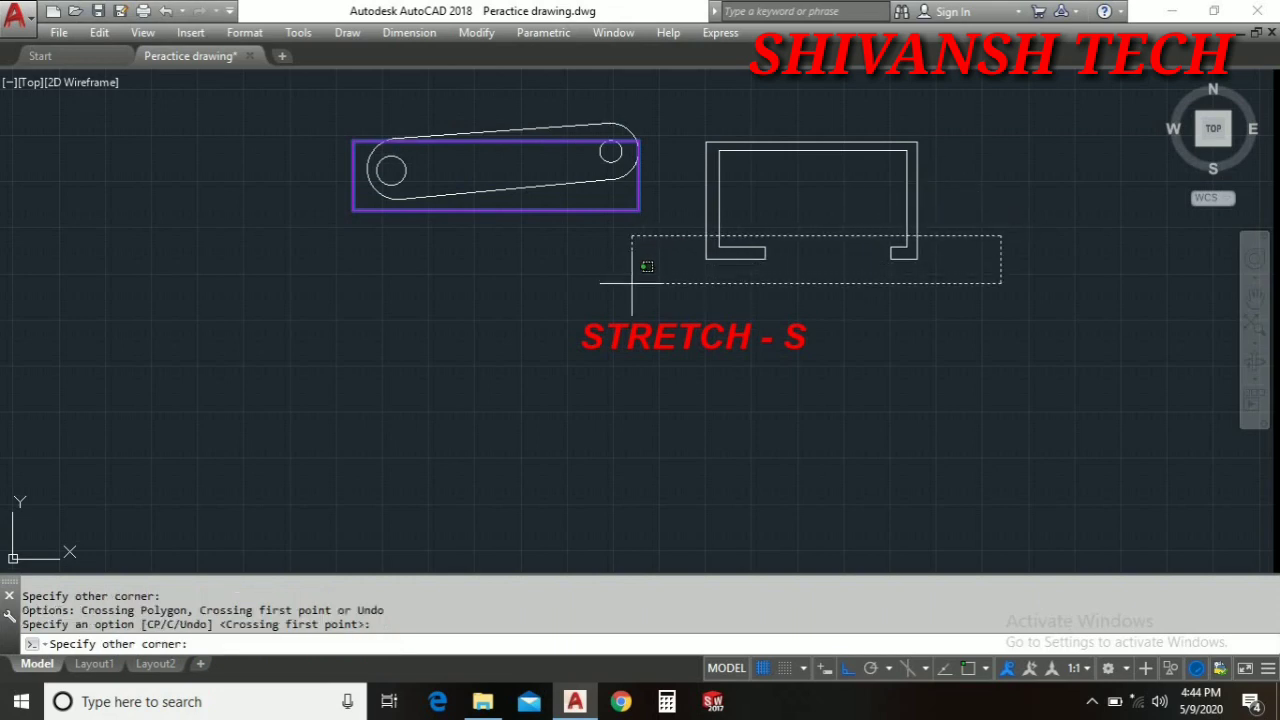
left_click(678, 112)
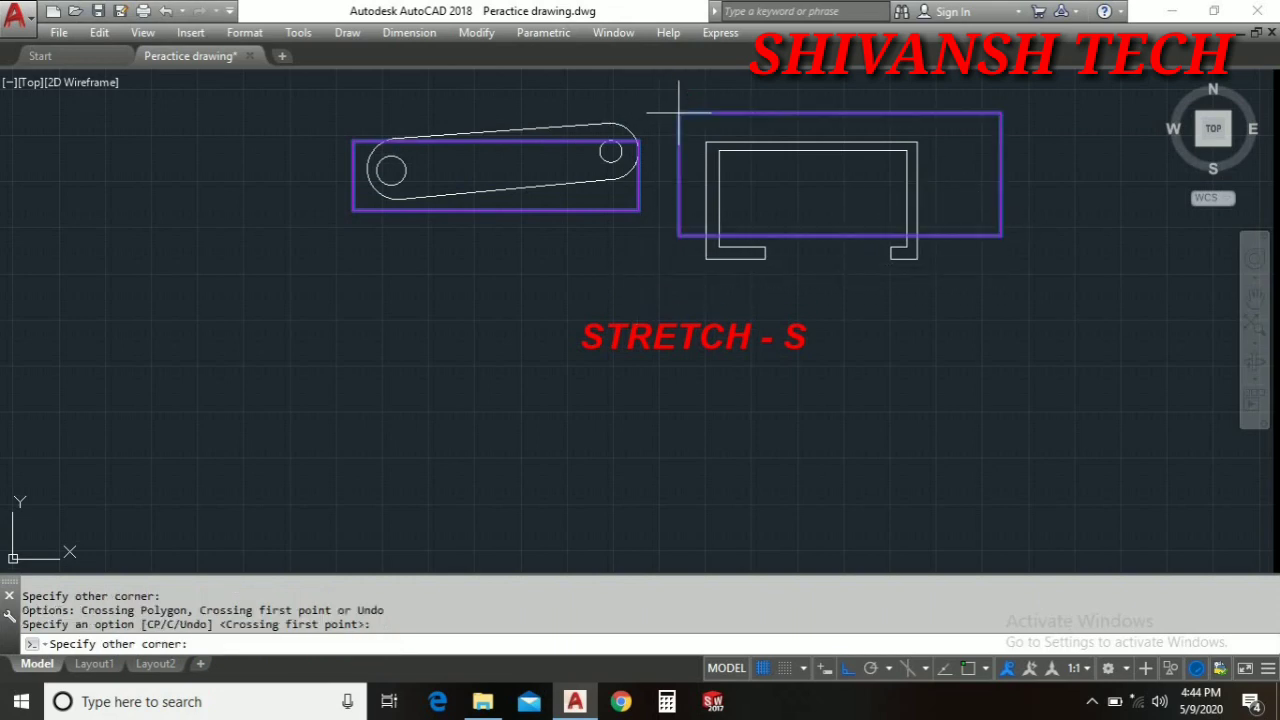
key("Return")
left_click(674, 162)
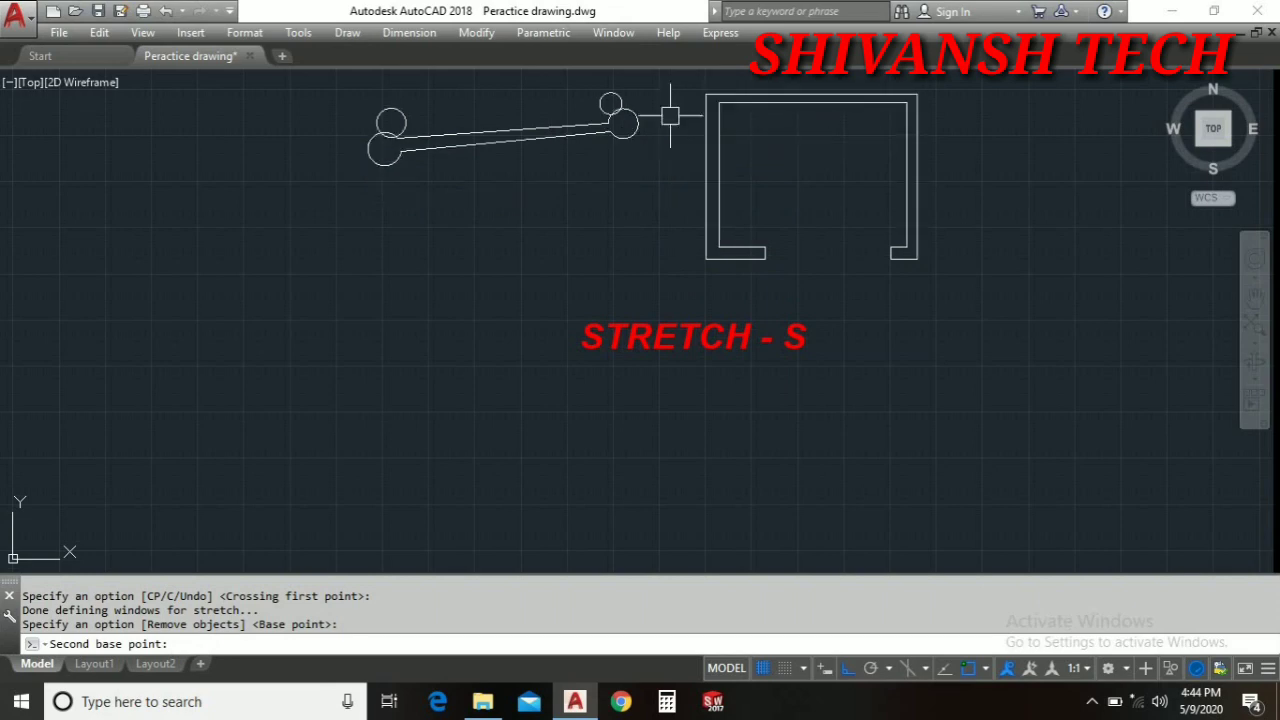
left_click(672, 113)
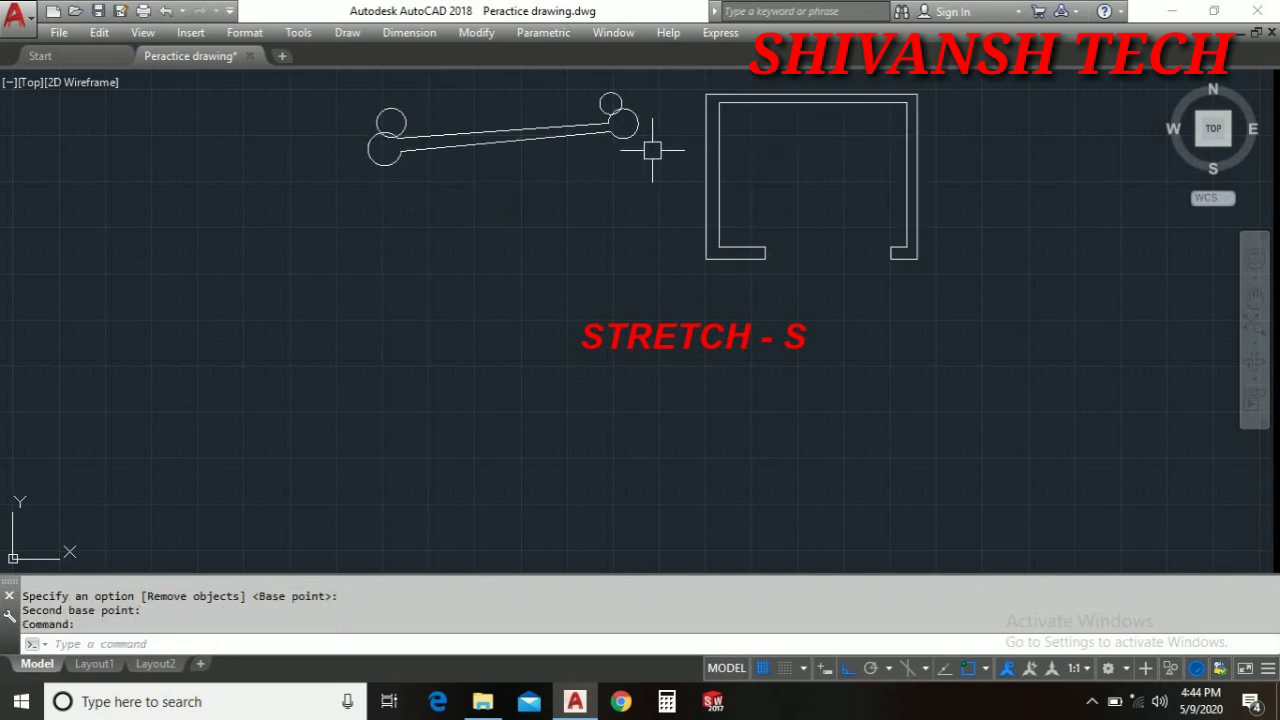
key("ctrl+z")
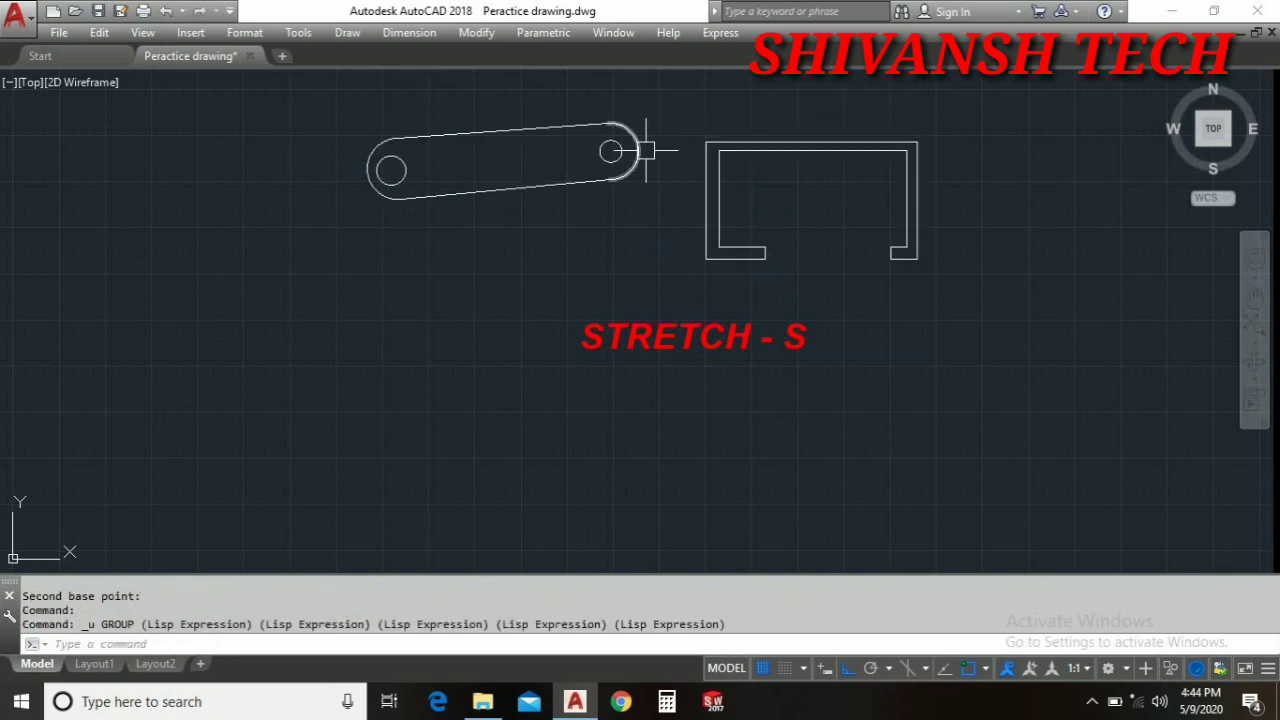